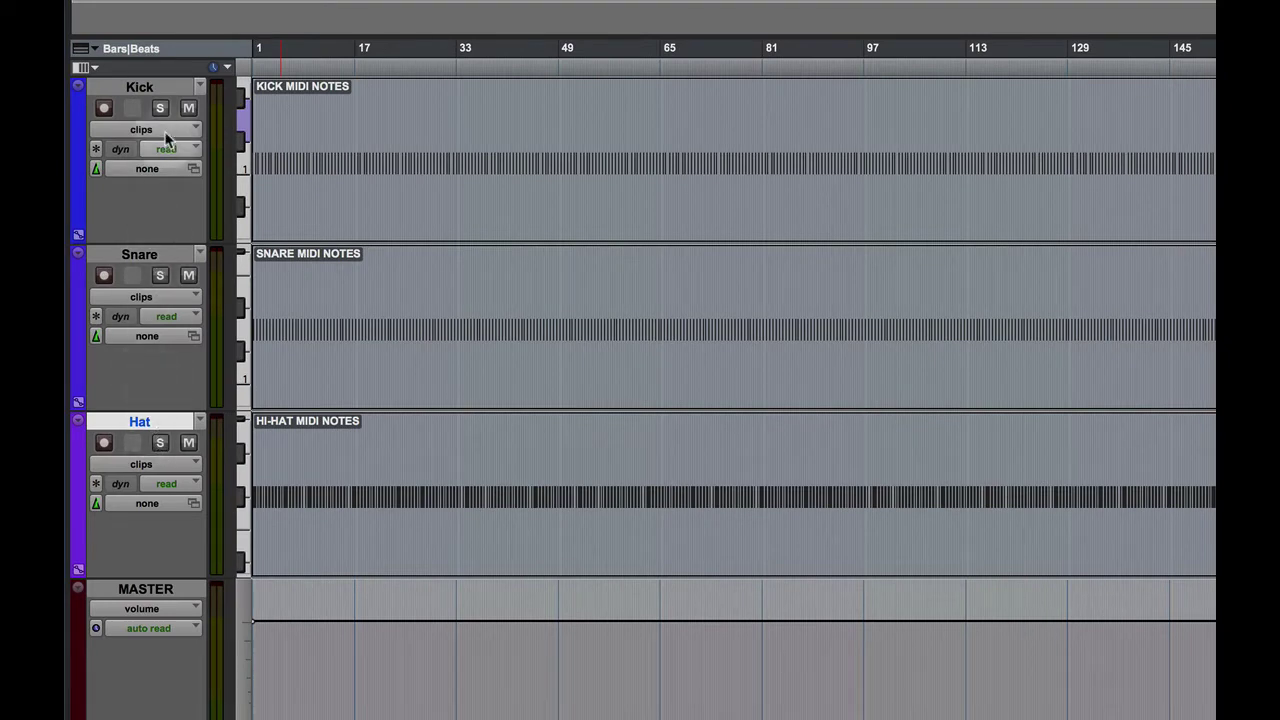
{"action": "left_click", "coordinate": [491, 200]}
{"action": "left_click", "coordinate": [490, 202]}
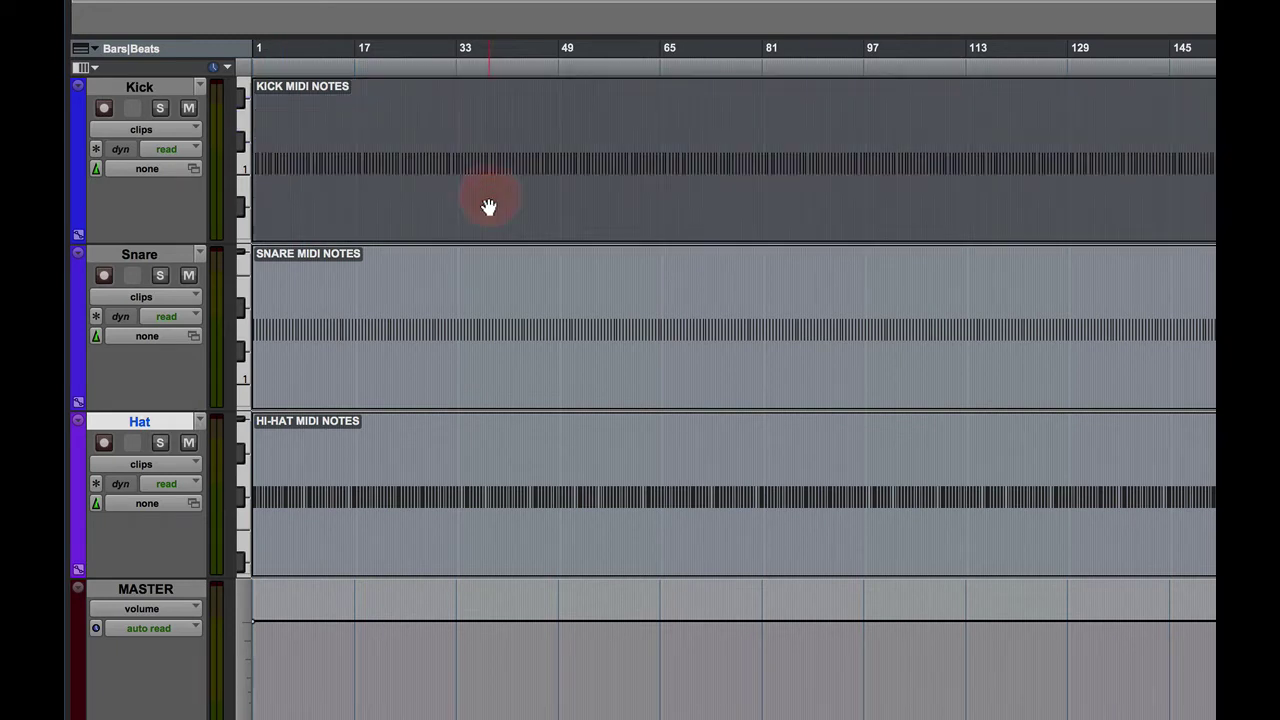
{"action": "left_click", "coordinate": [483, 322]}
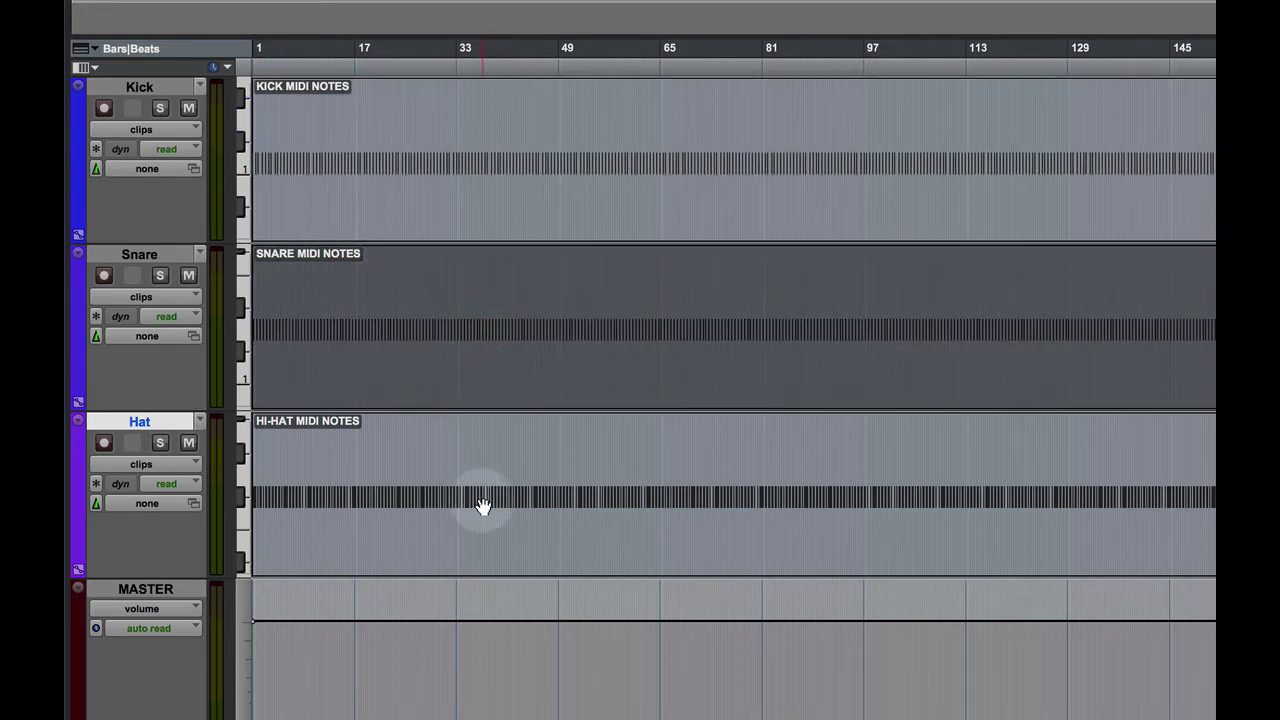
{"action": "left_click", "coordinate": [483, 506]}
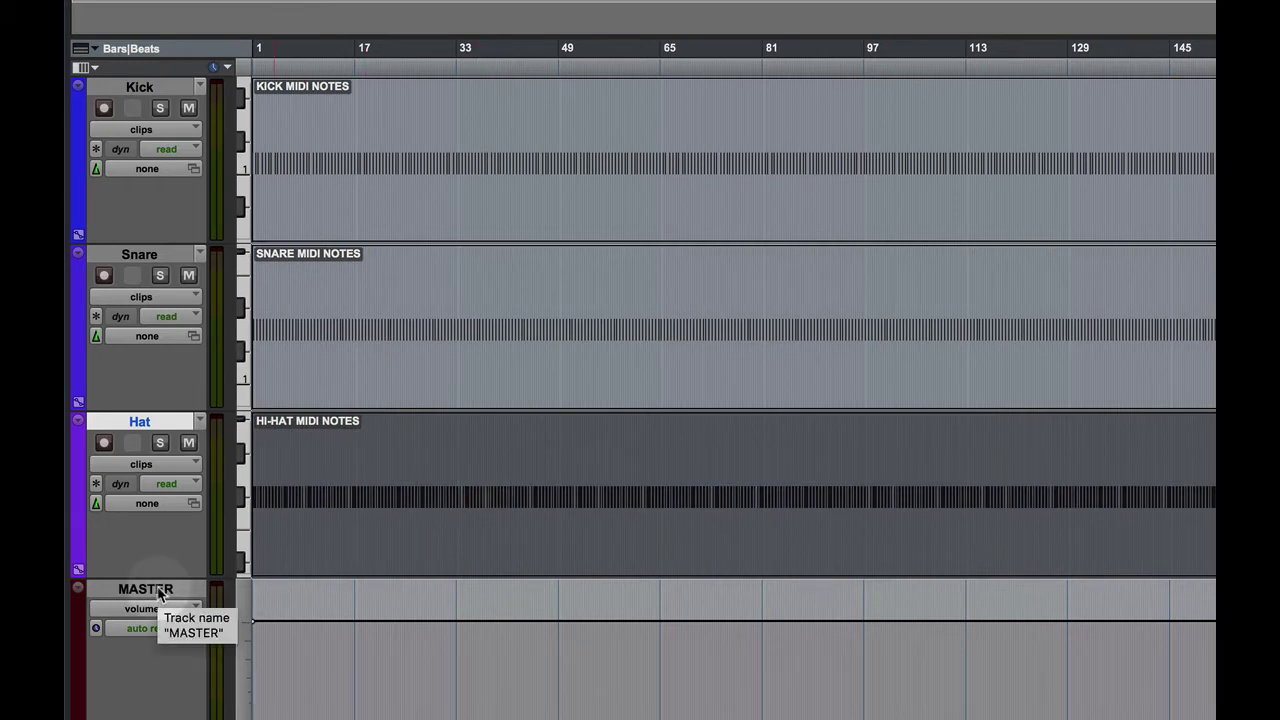
{"action": "left_click", "coordinate": [577, 190]}
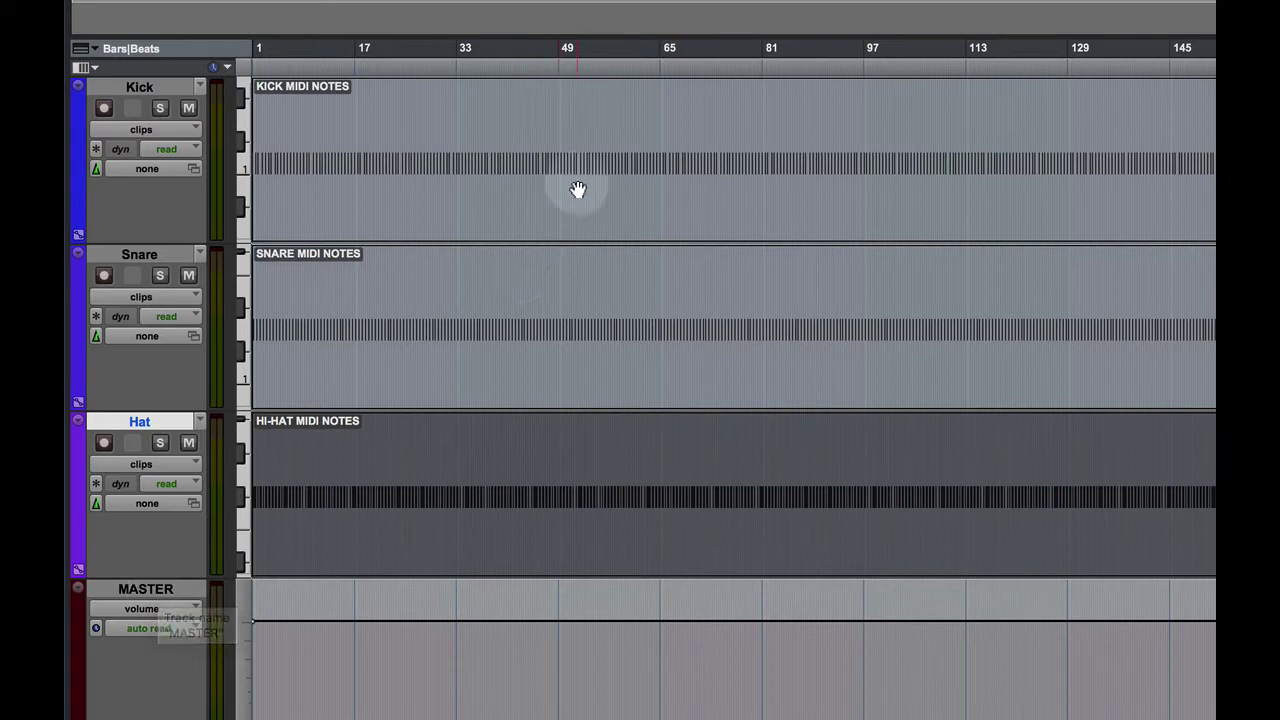
{"action": "left_click", "coordinate": [584, 362]}
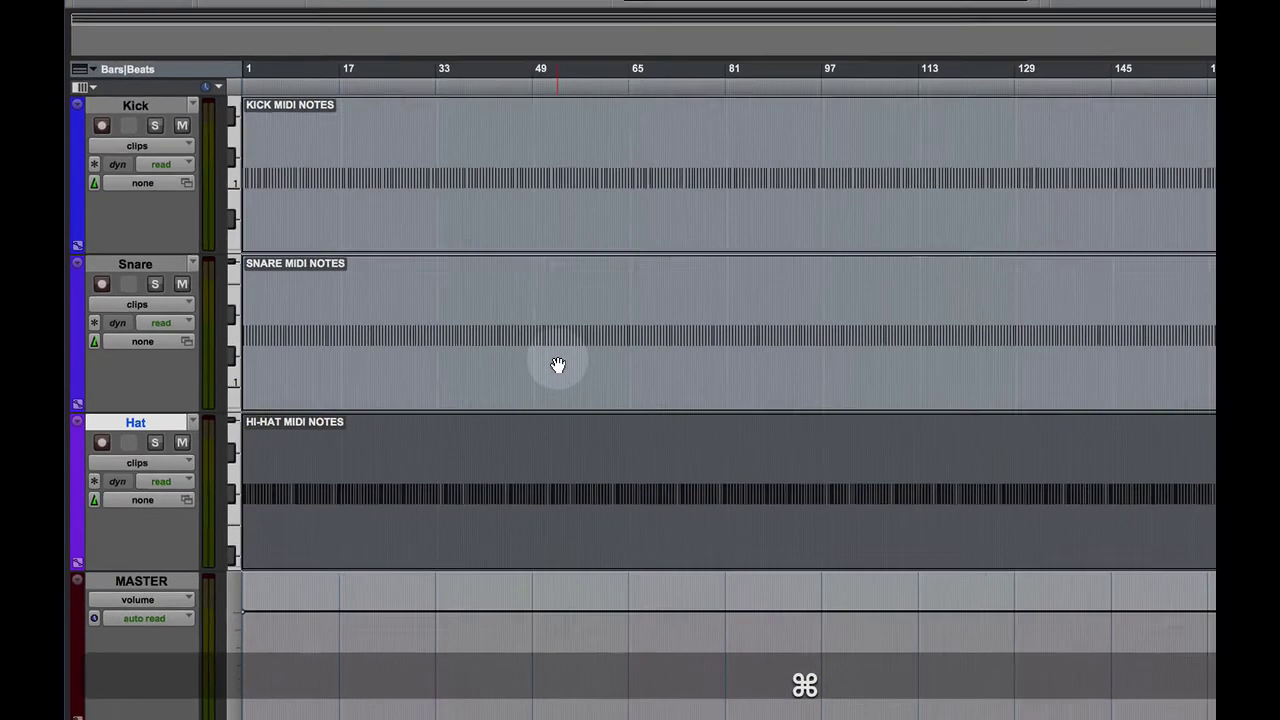
- Open the Mix window and insert the stereo Reason Rack Plugin as a multichannel instrument in the Kick track's first insert slot
{"action": "key", "text": "super+equal"}
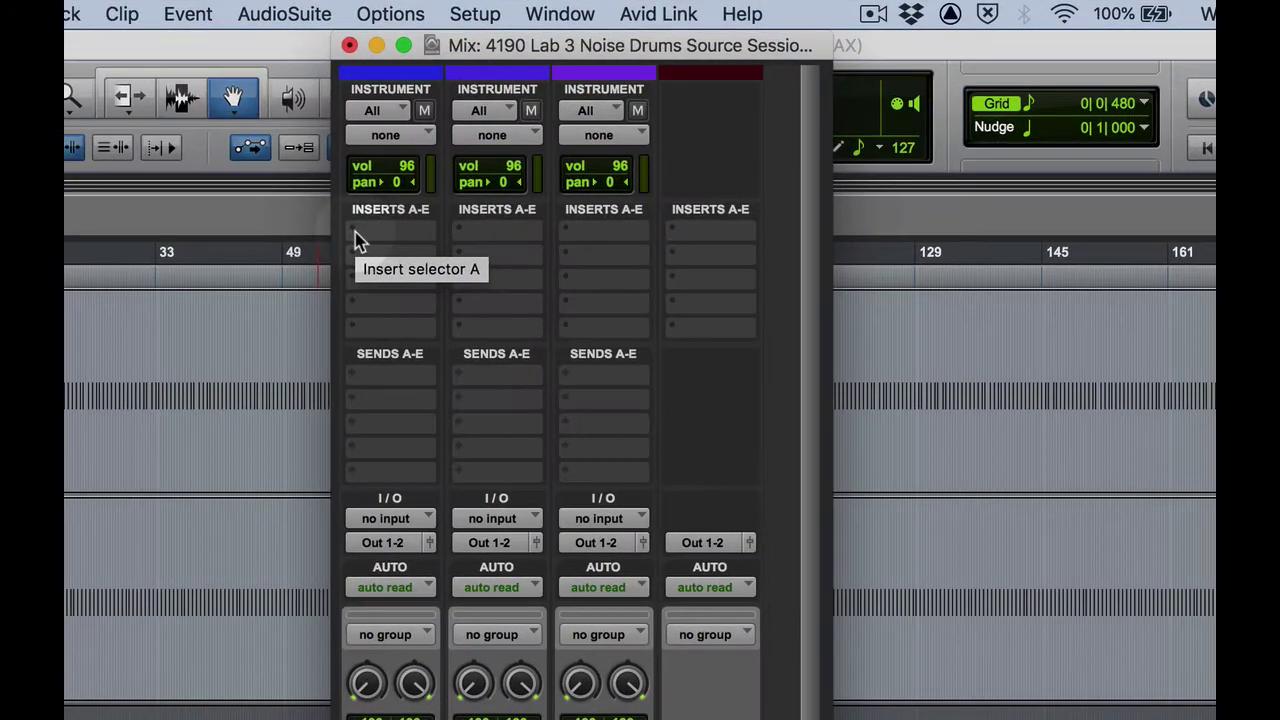
{"action": "left_click", "coordinate": [357, 238]}
{"action": "mouse_move", "coordinate": [460, 231]}
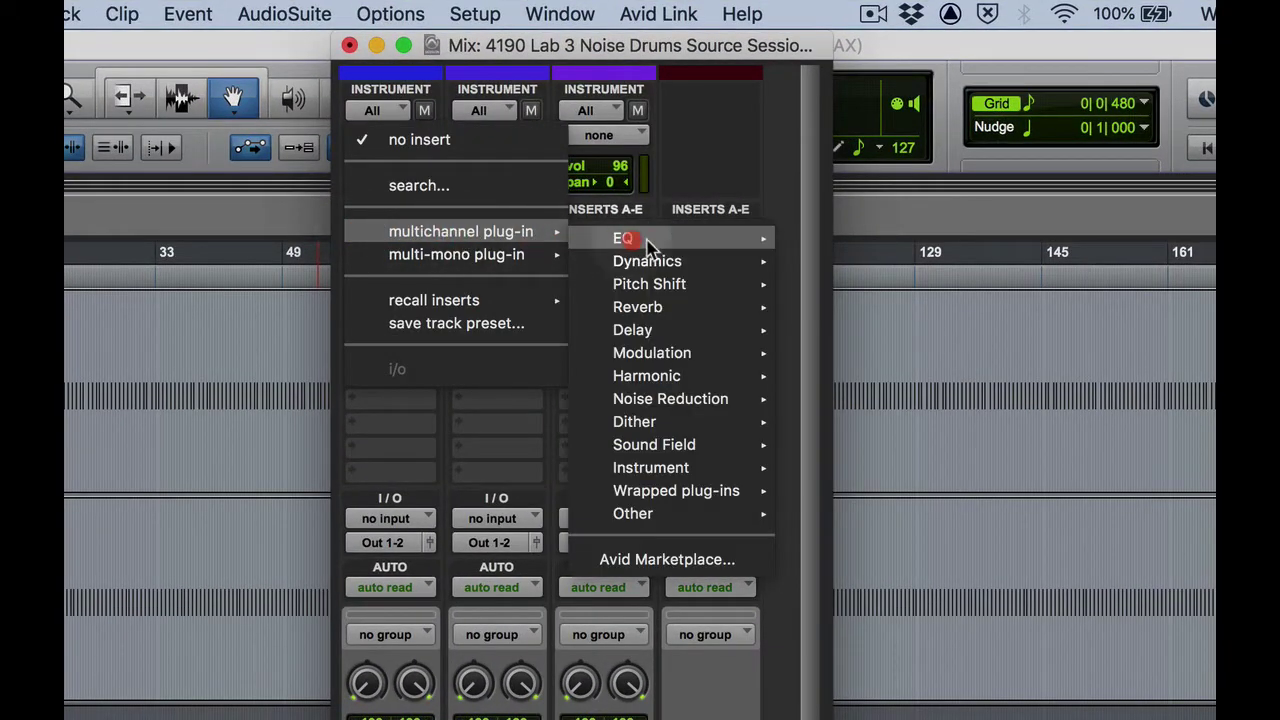
{"action": "mouse_move", "coordinate": [755, 250]}
{"action": "mouse_move", "coordinate": [757, 474]}
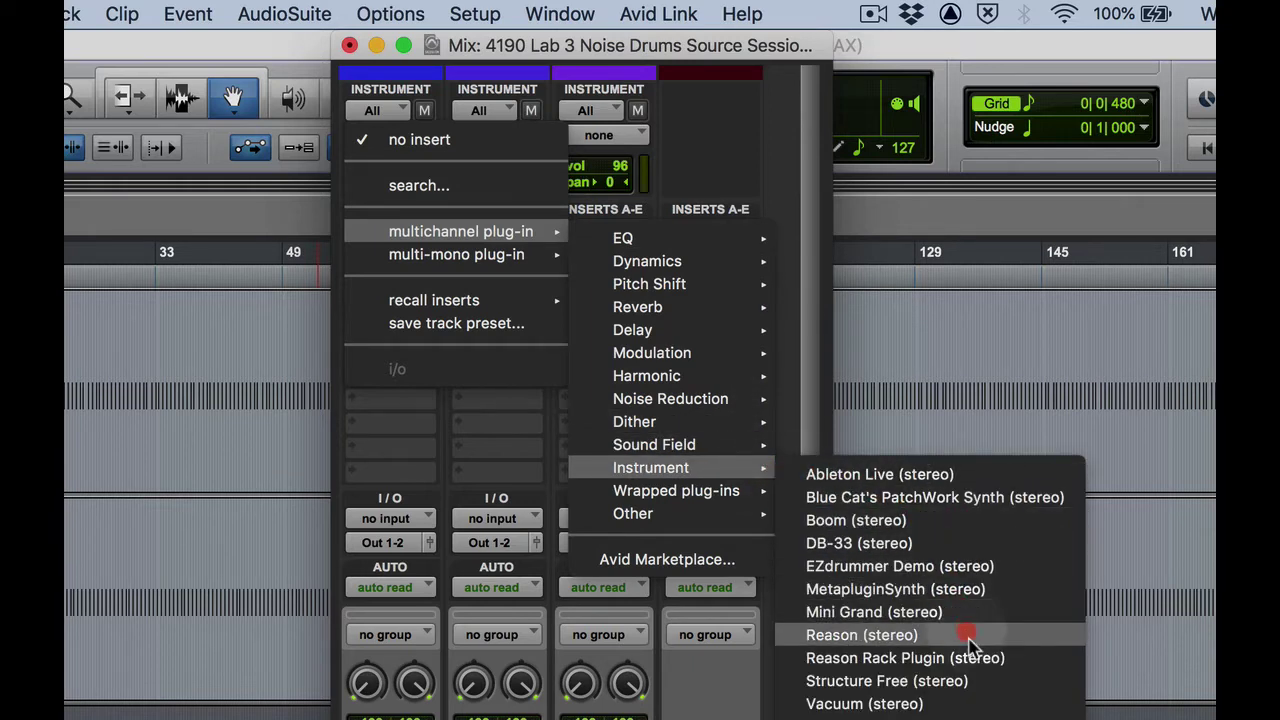
{"action": "left_click", "coordinate": [1050, 663]}
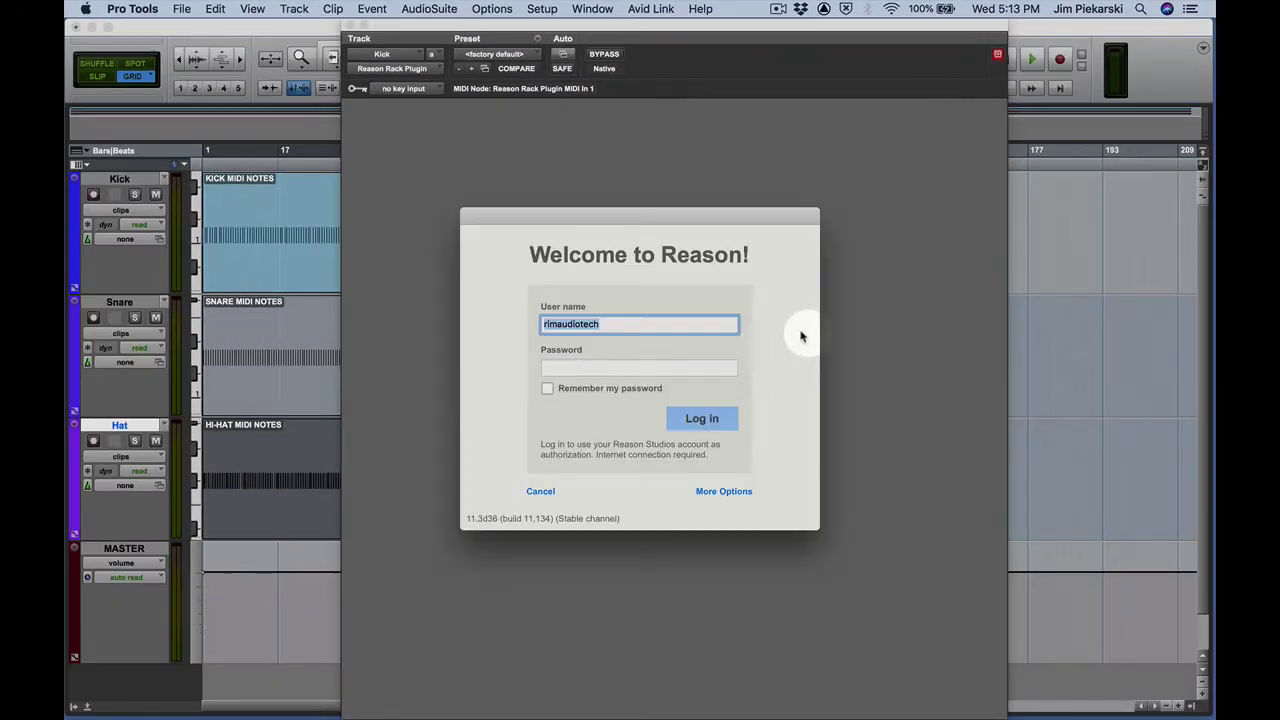
- Log in to Reason with the account password and continue with the 30-day trial
{"action": "left_click", "coordinate": [577, 374]}
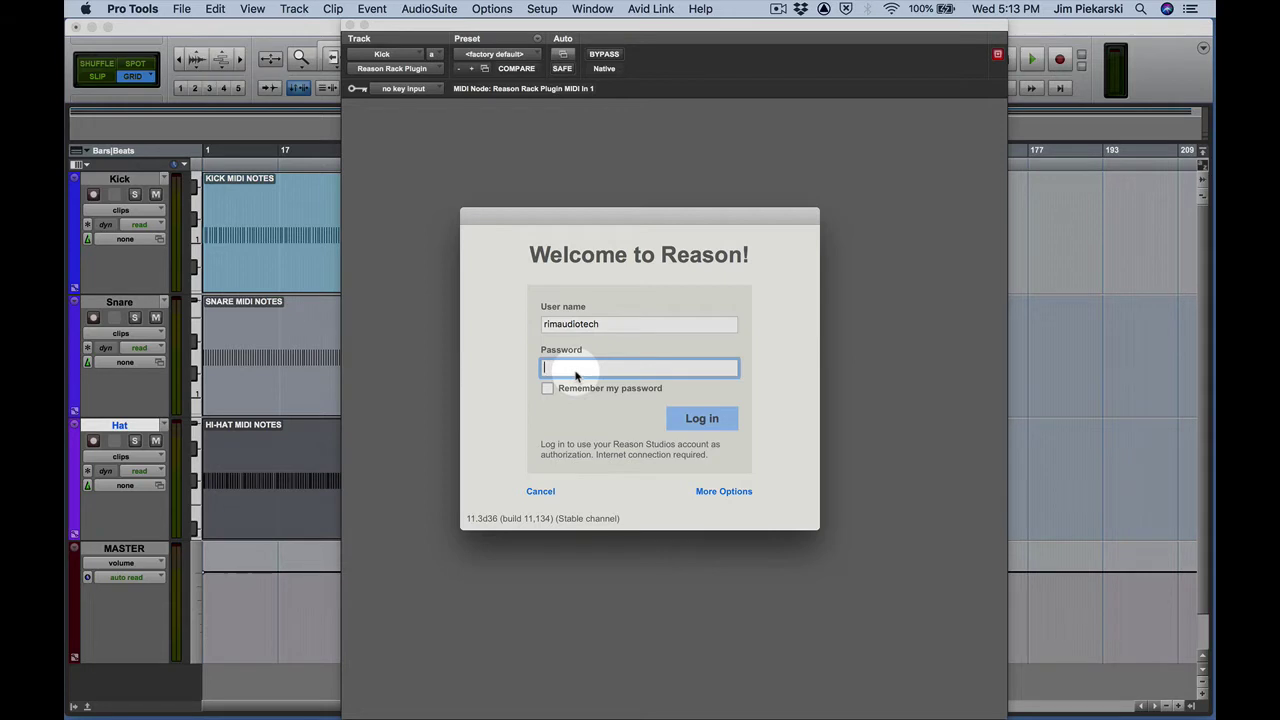
{"action": "type", "text": "•••••••••••"}
{"action": "left_click", "coordinate": [707, 420]}
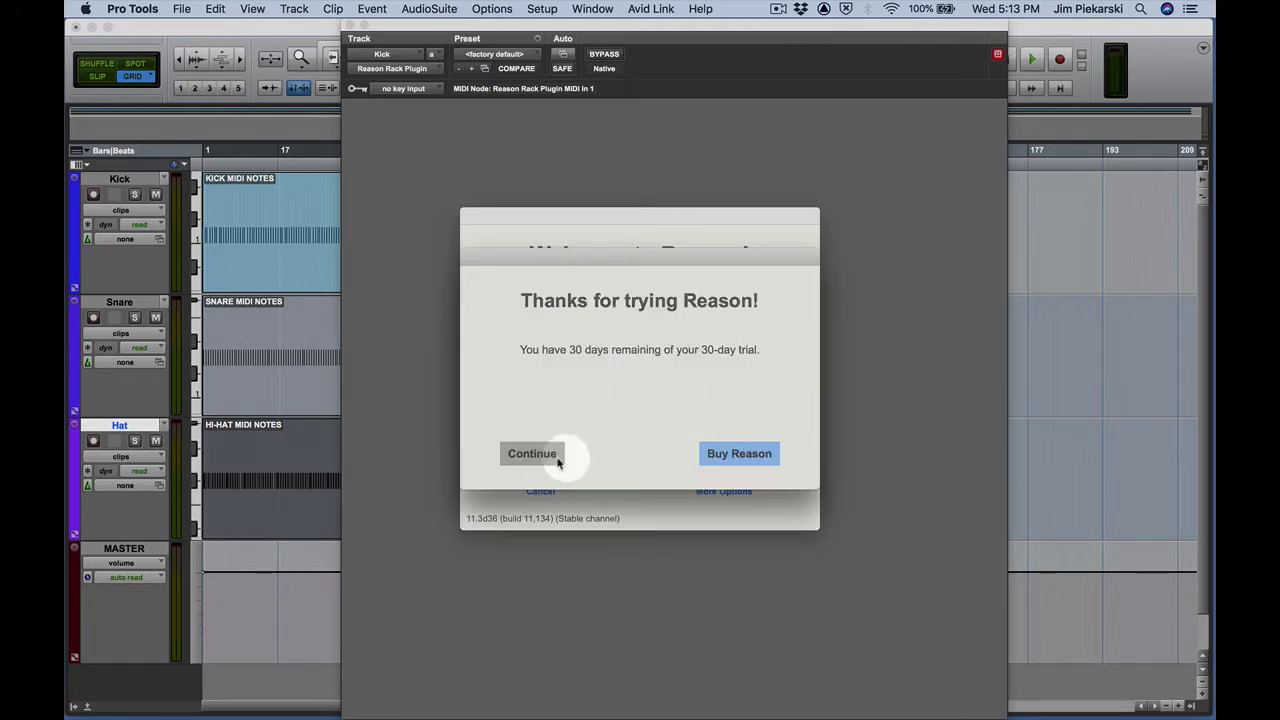
{"action": "left_click", "coordinate": [533, 455]}
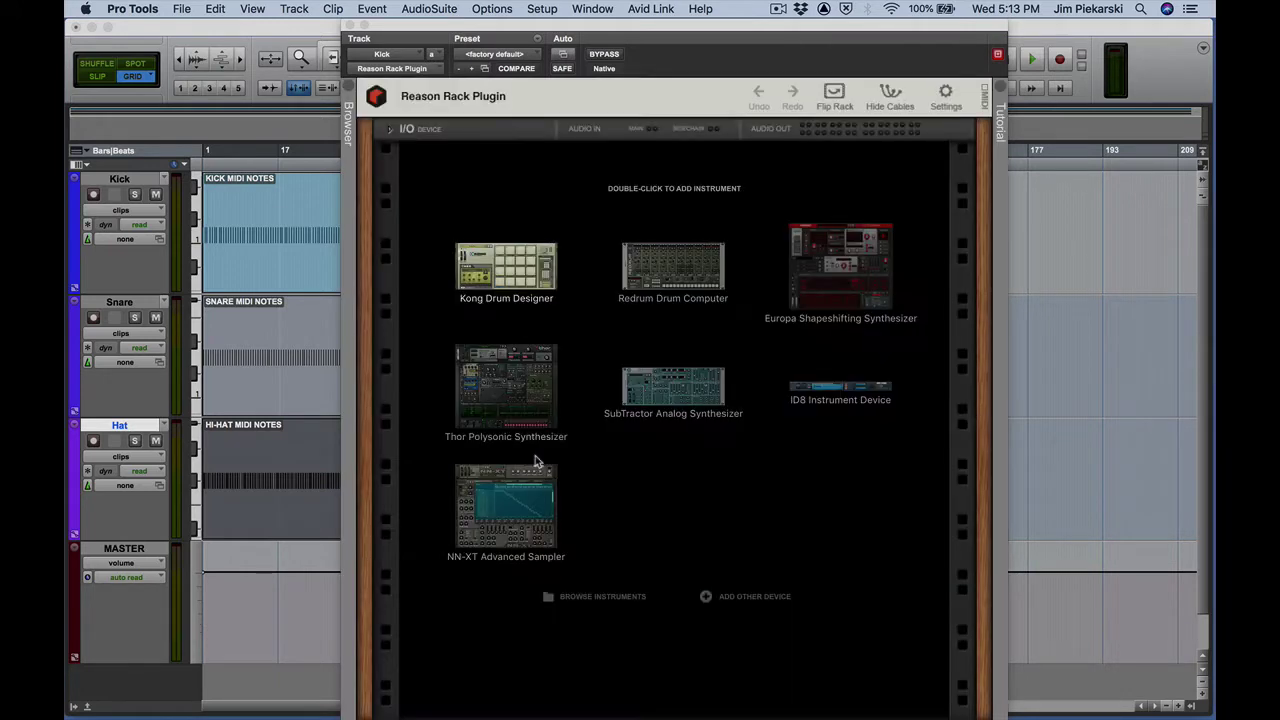
- Reposition the plug-in window and browse the rack browser's Instruments, Effects, Utilities and Players devices, closing the browser again
{"action": "left_click_drag", "start_coordinate": [569, 32], "coordinate": [512, 20]}
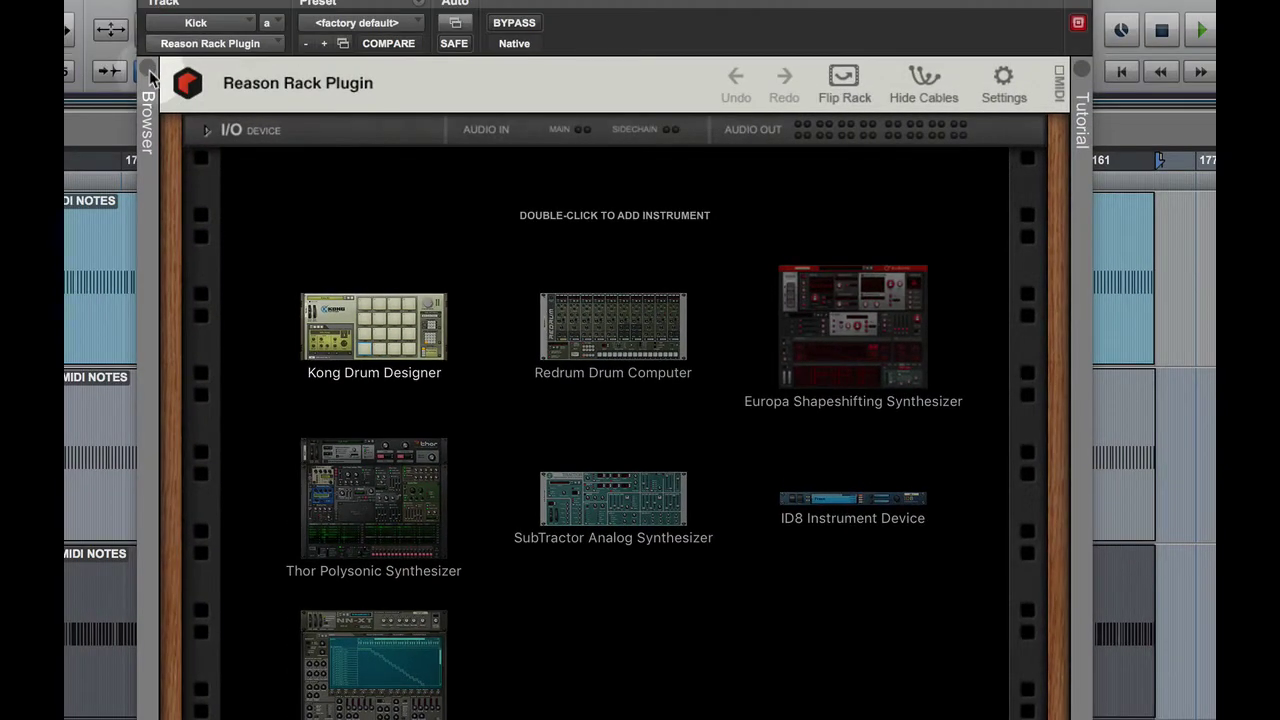
{"action": "left_click", "coordinate": [150, 78]}
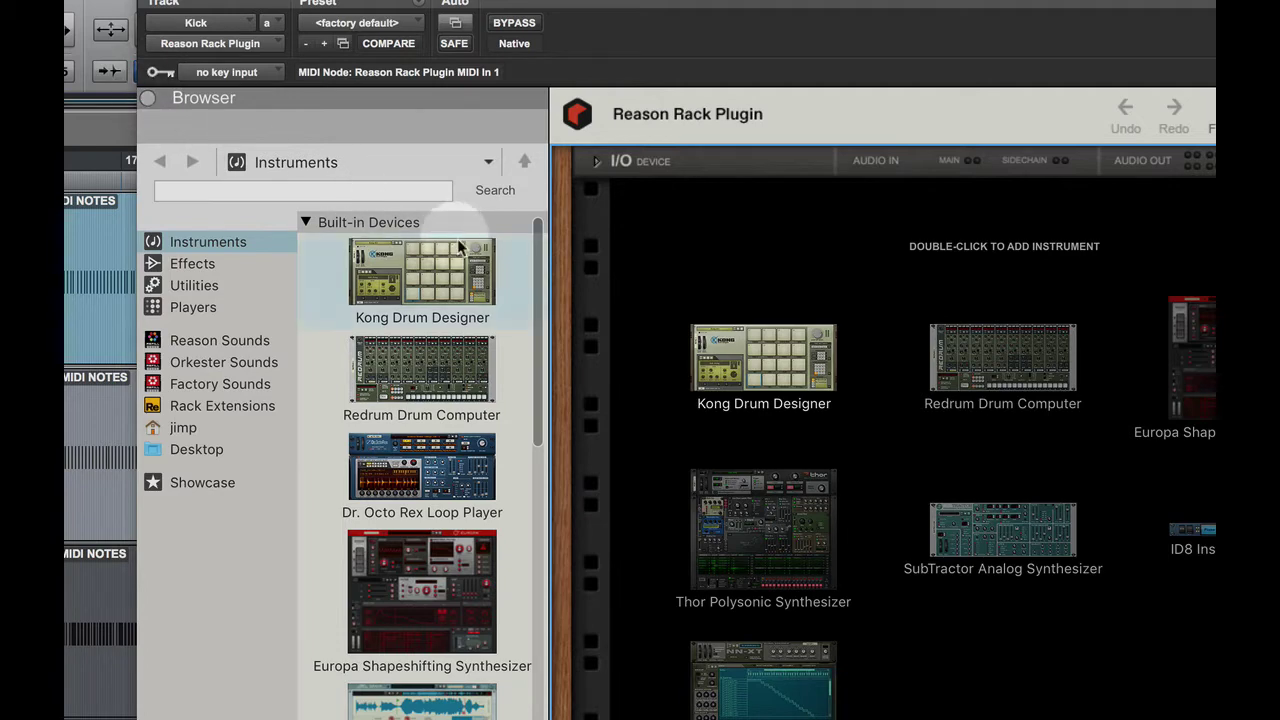
{"action": "mouse_move", "coordinate": [535, 275]}
{"action": "left_mouse_down"}
{"action": "mouse_move", "coordinate": [531, 686]}
{"action": "mouse_move", "coordinate": [527, 270]}
{"action": "left_mouse_up"}
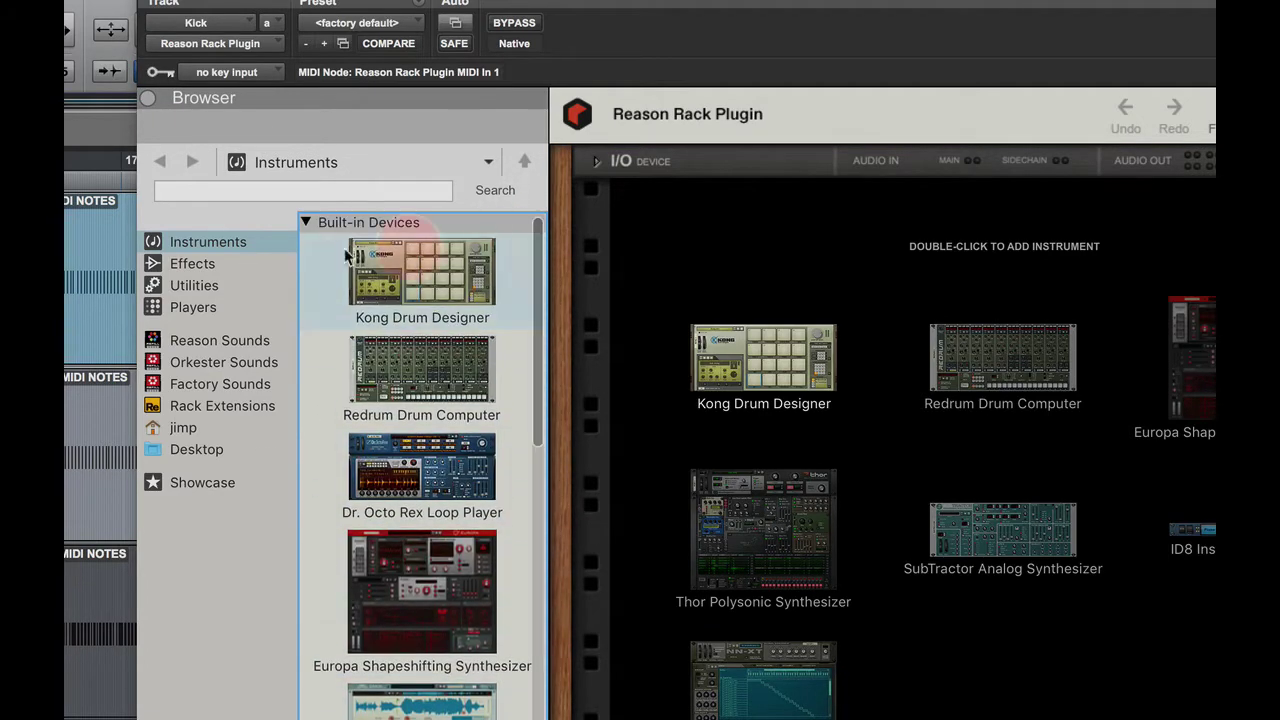
{"action": "left_click", "coordinate": [214, 262]}
{"action": "left_click", "coordinate": [207, 289]}
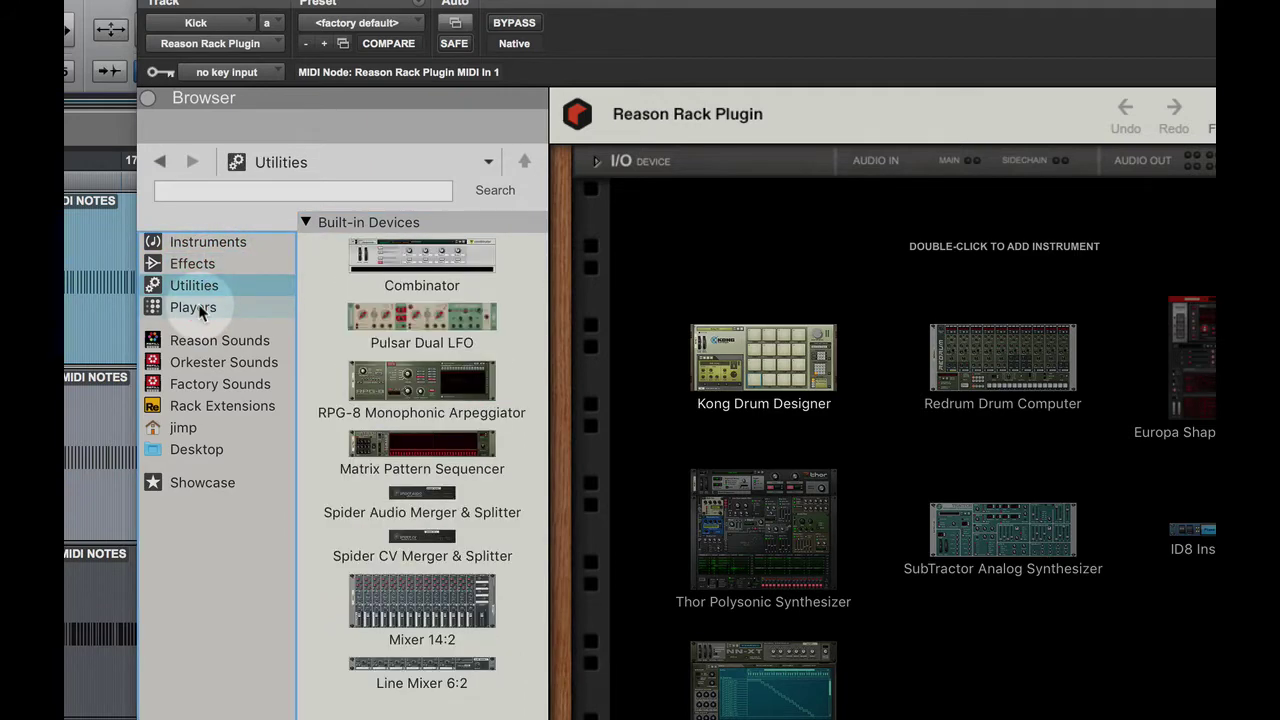
{"action": "left_click", "coordinate": [205, 306]}
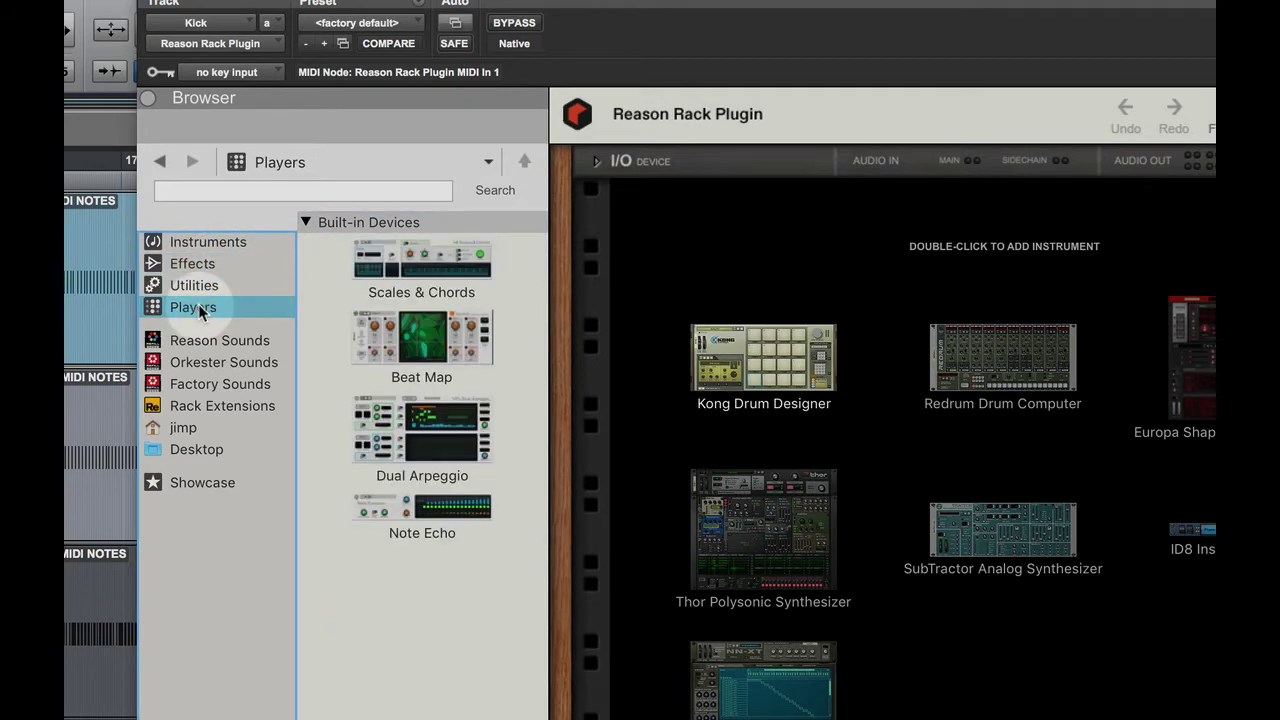
{"action": "left_click", "coordinate": [149, 98]}
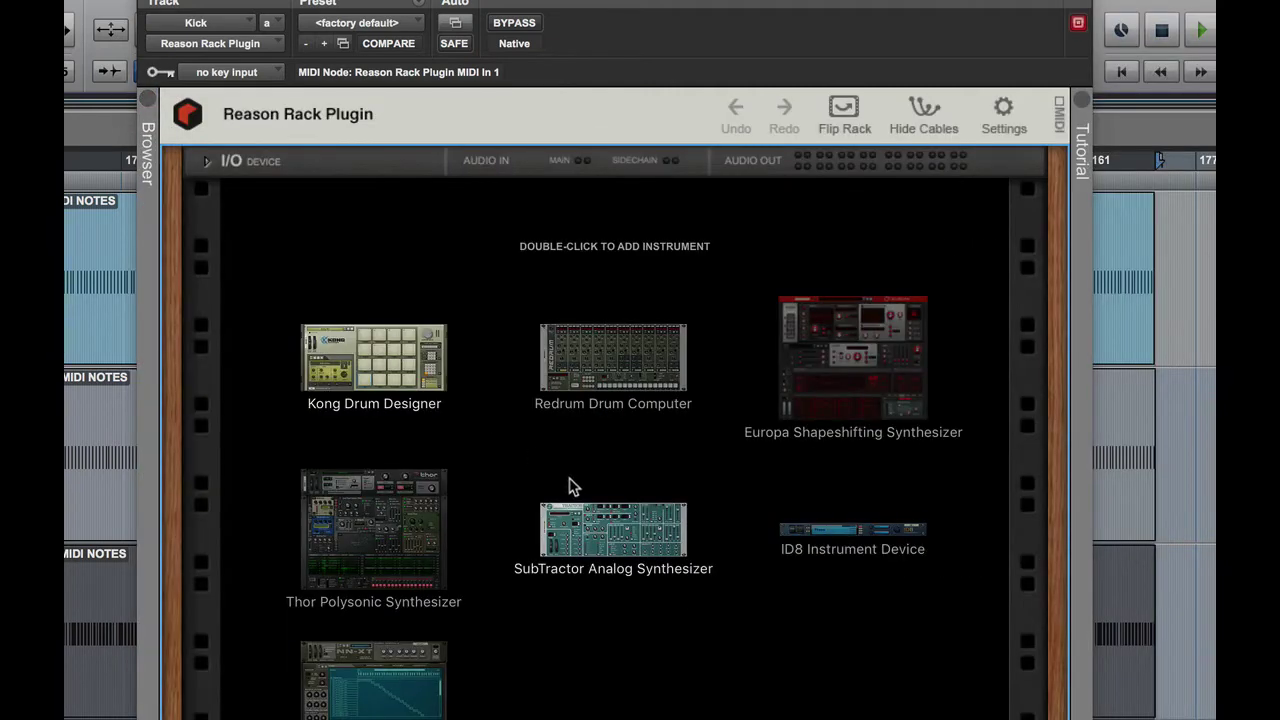
- Add a SubTractor Analog Synthesizer to the rack and inspect its rear cabling to the expanded I/O device, returning to the front view
{"action": "double_click", "coordinate": [619, 540]}
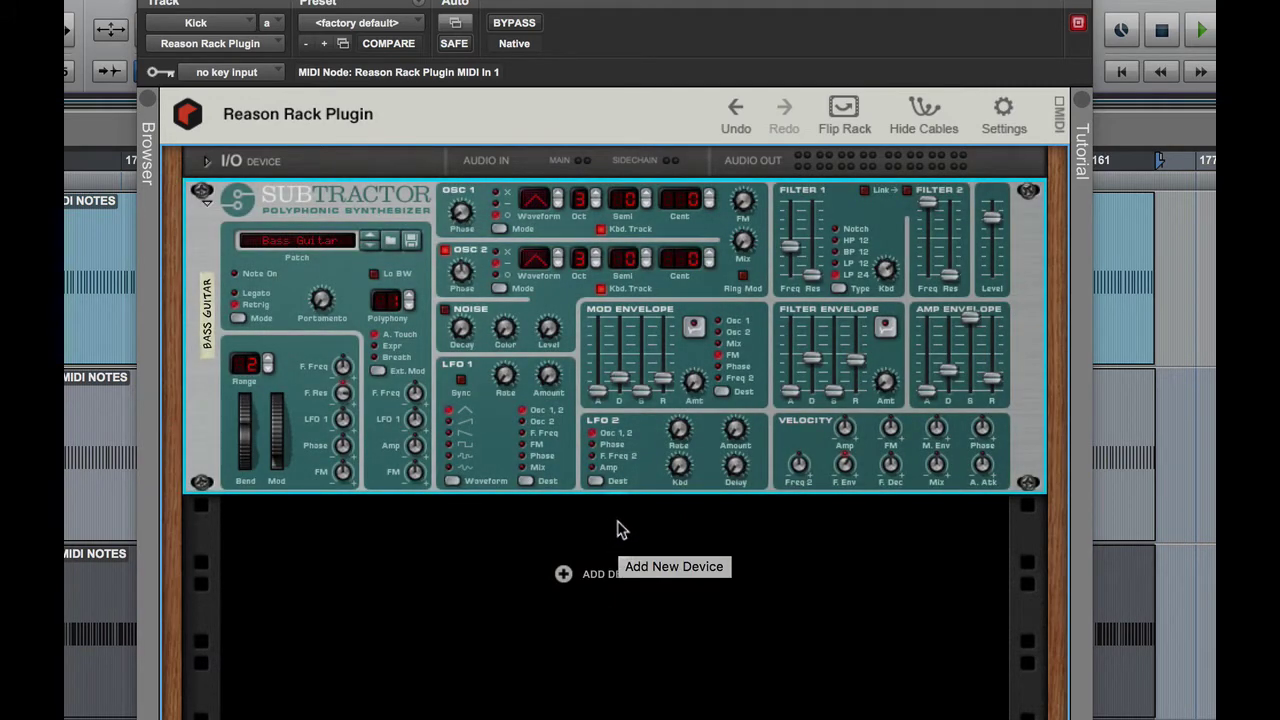
{"action": "left_click", "coordinate": [843, 115]}
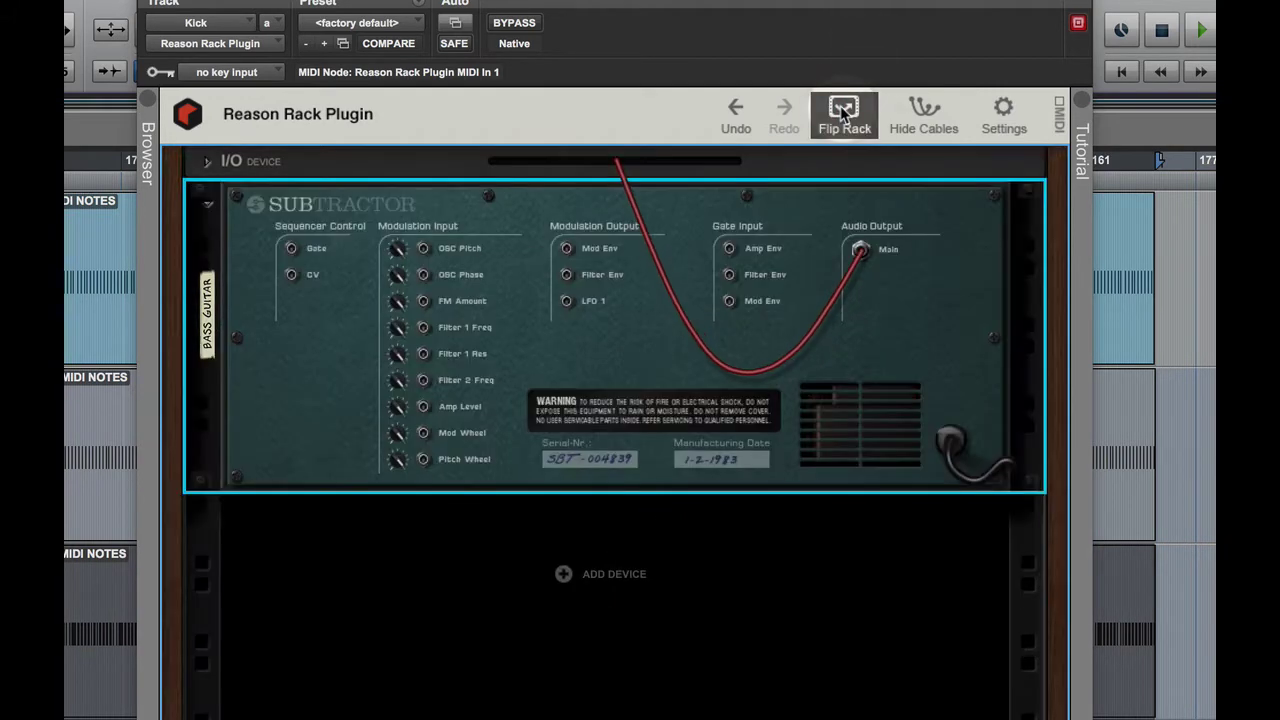
{"action": "left_click", "coordinate": [210, 162]}
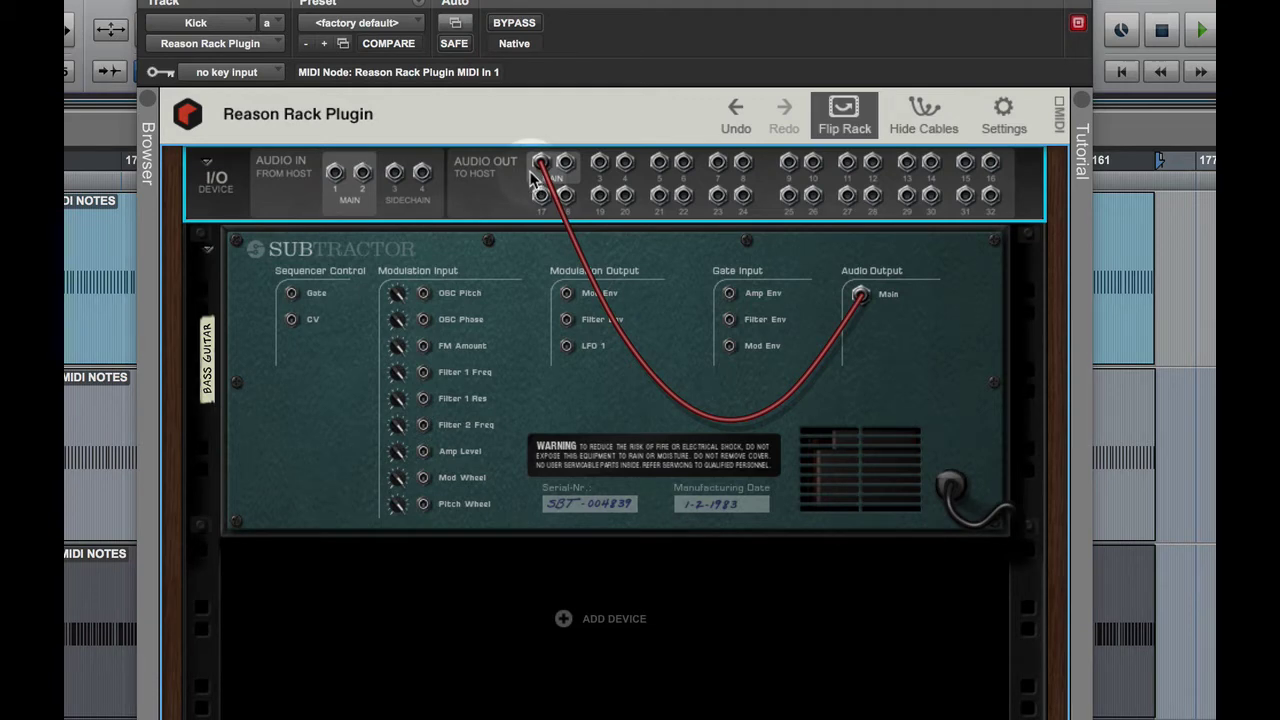
{"action": "key", "text": "Tab"}
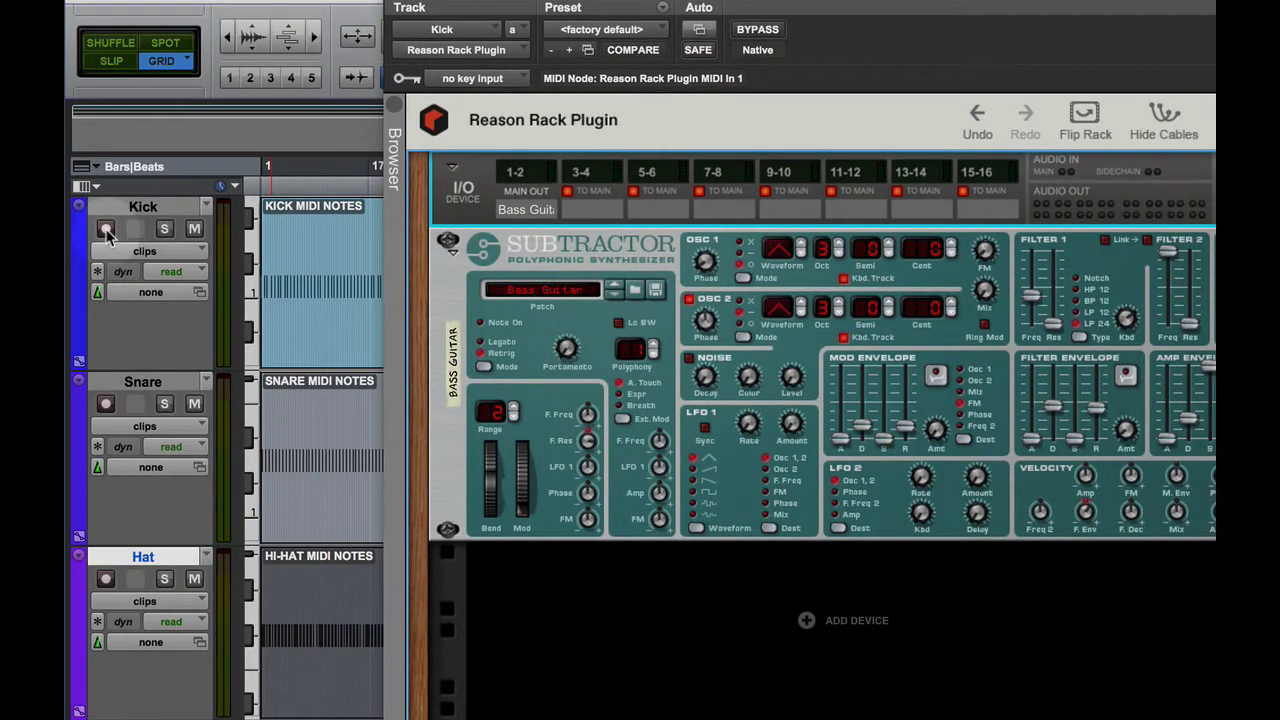
- Record-enable the Kick track and reset the SubTractor device to its Init Patch
{"action": "left_click", "coordinate": [106, 230]}
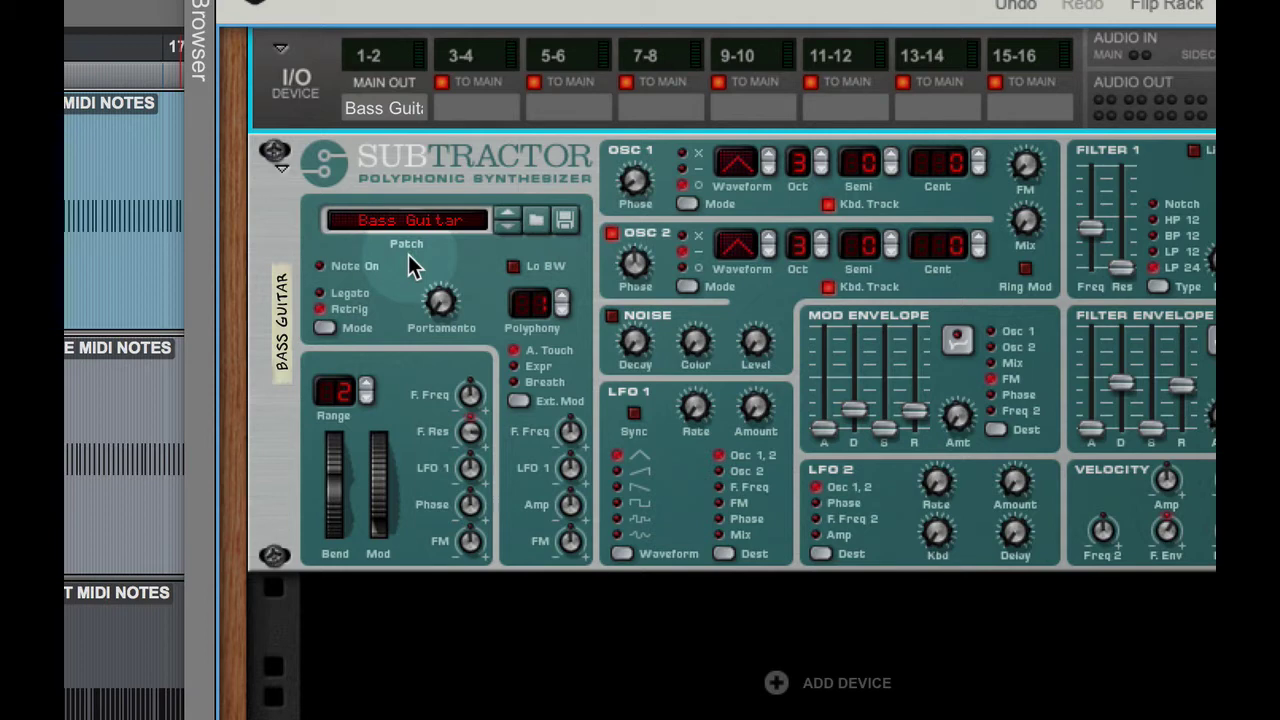
{"action": "right_click", "coordinate": [408, 254]}
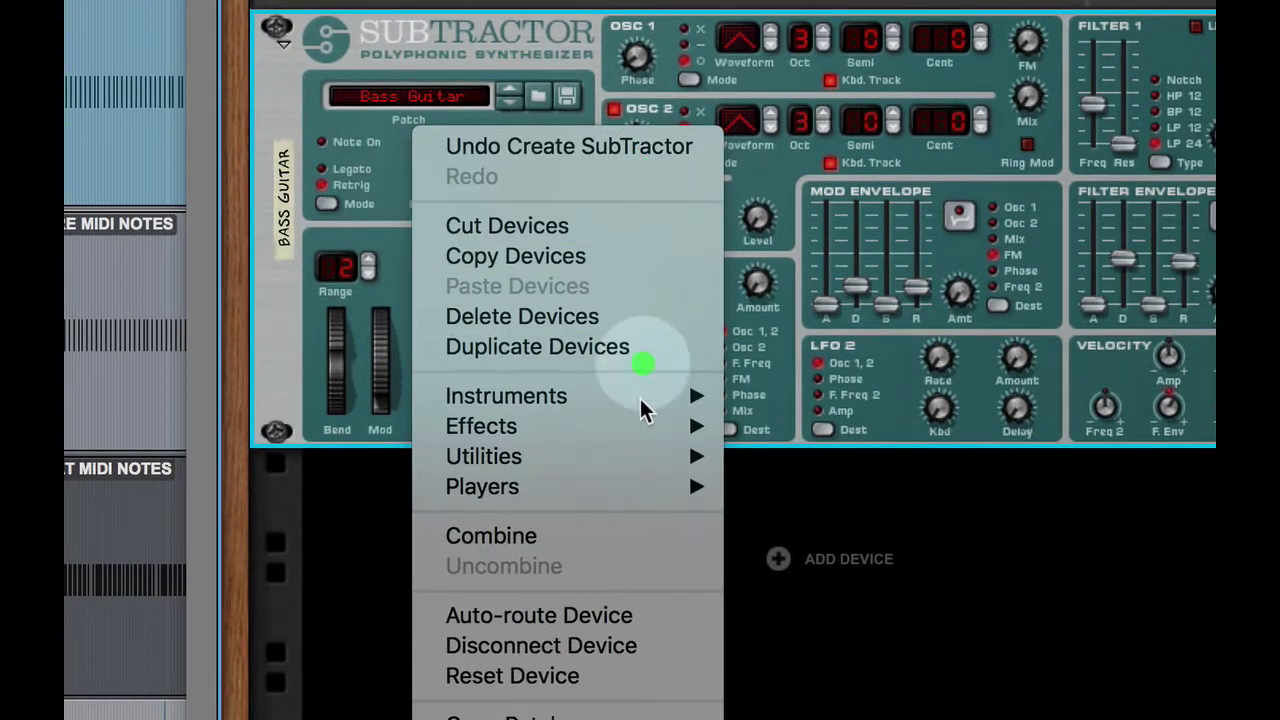
{"action": "left_click", "coordinate": [693, 680]}
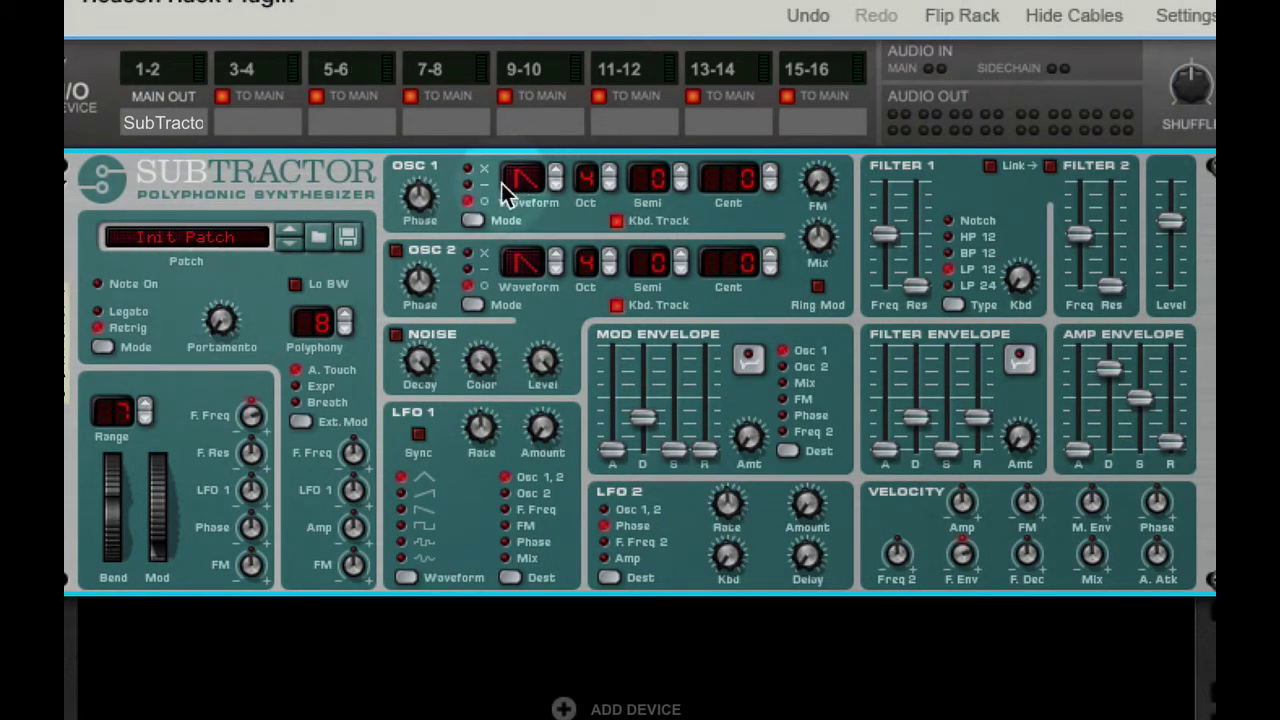
- Turn on the SubTractor's Noise generator and turn the oscillator Mix knob fully clockwise
{"action": "left_click", "coordinate": [396, 336]}
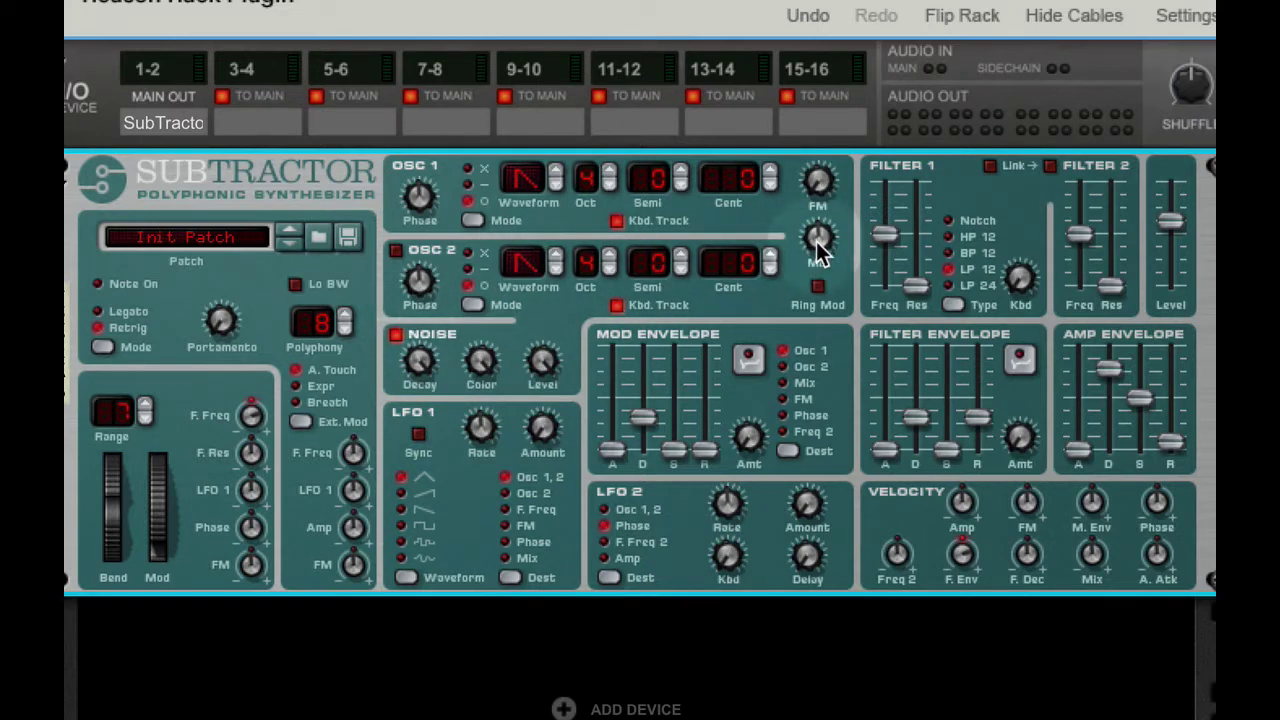
{"action": "left_click_drag", "start_coordinate": [821, 242], "coordinate": [849, 145]}
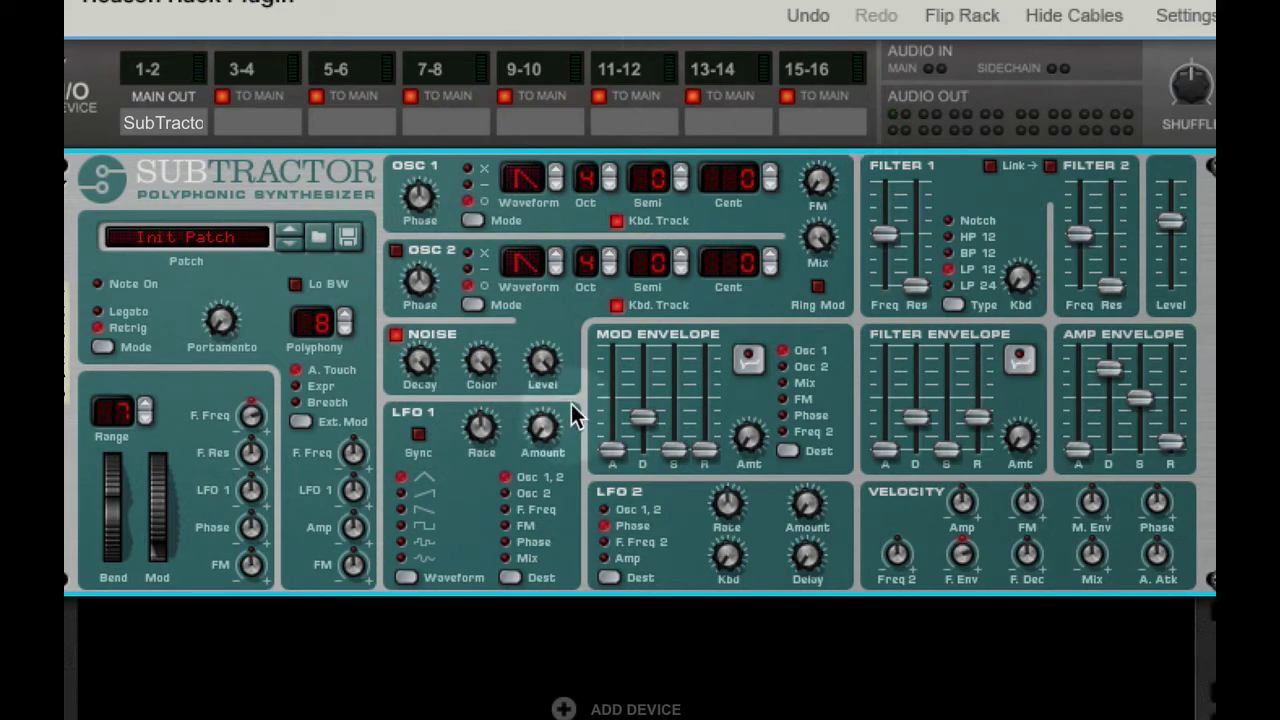
- Try out different Level and Color settings for the SubTractor's noise generator
{"action": "mouse_move", "coordinate": [547, 375]}
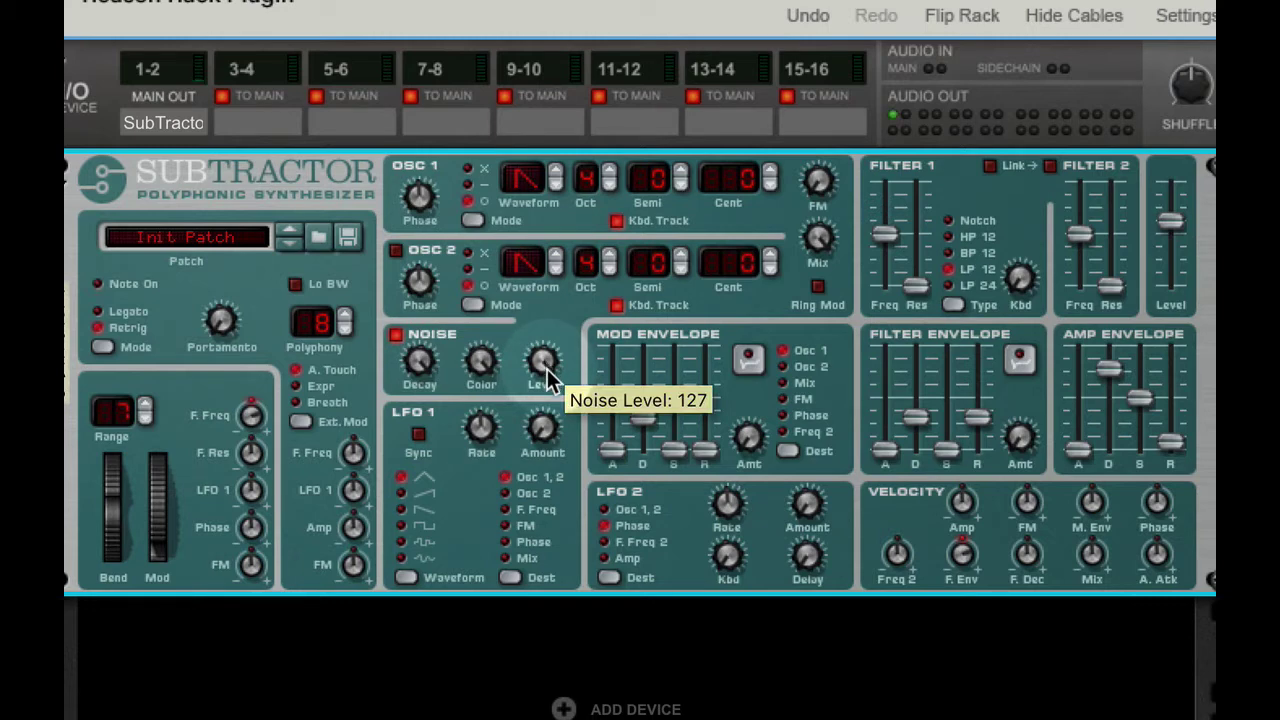
{"action": "left_click_drag", "start_coordinate": [547, 375], "coordinate": [552, 300]}
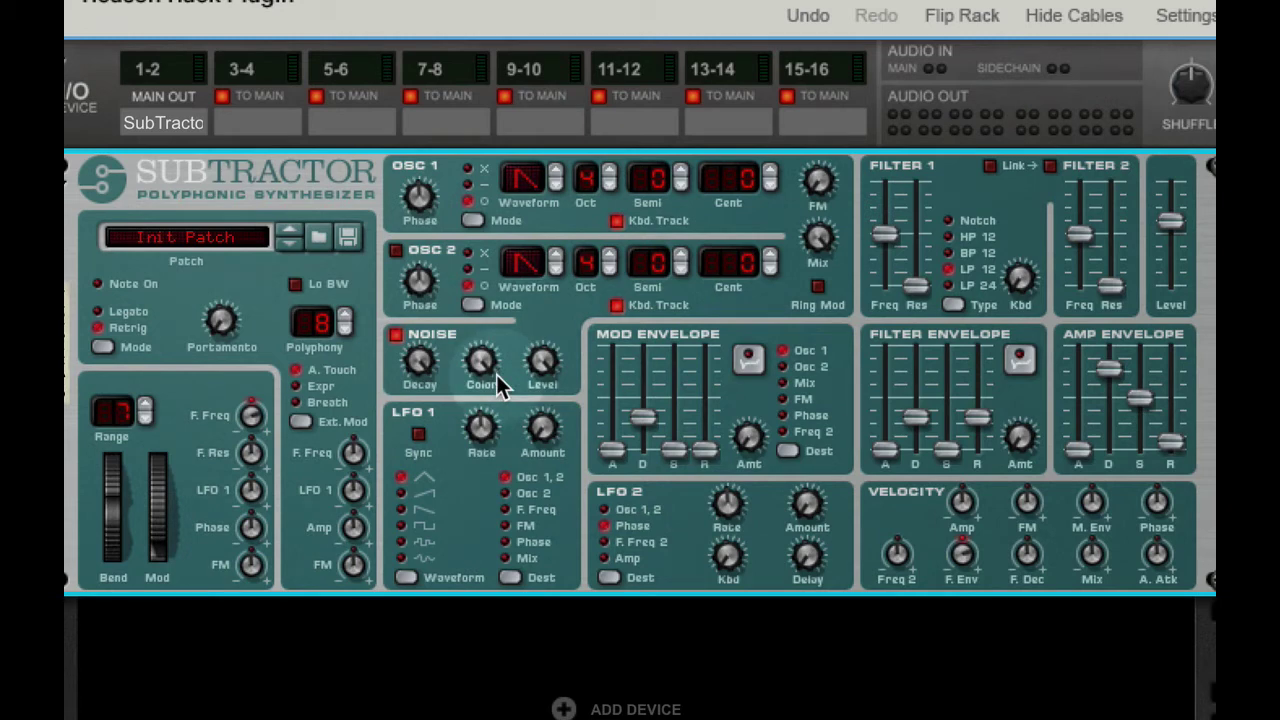
{"action": "left_click_drag", "start_coordinate": [482, 366], "coordinate": [465, 324]}
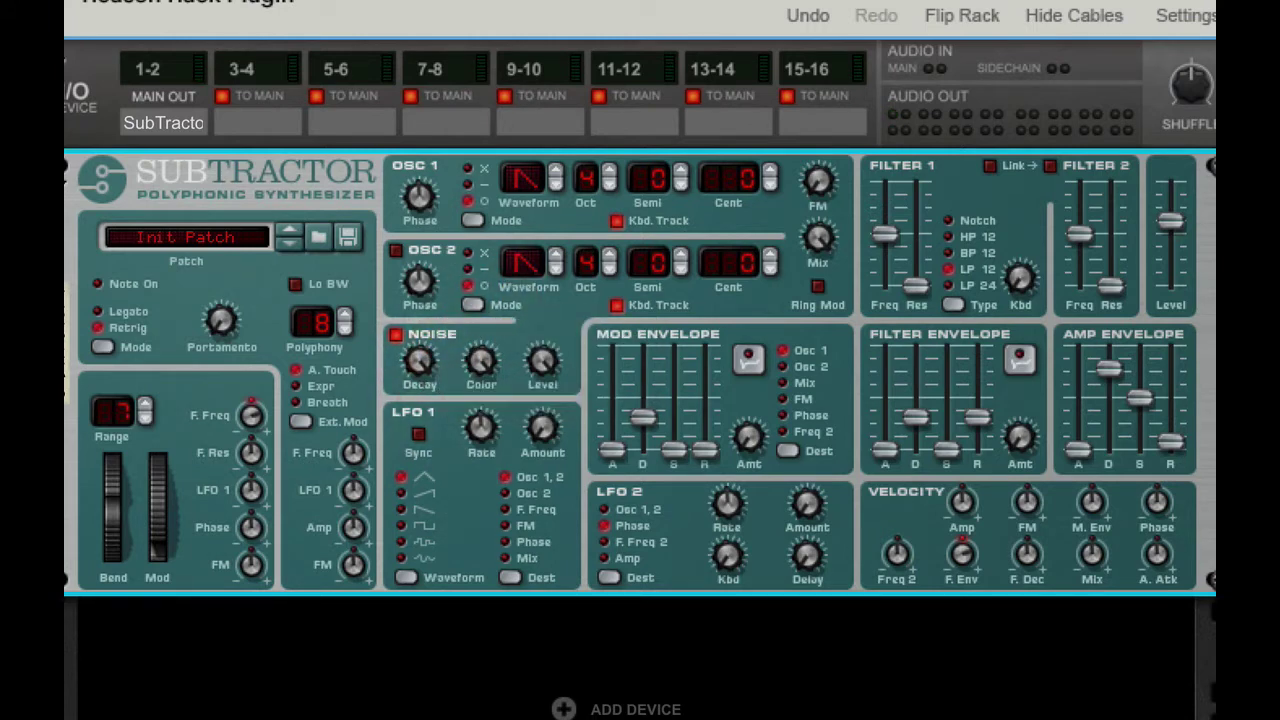
- Compare short and long Decay settings on the noise generator, leaving Decay at maximum
{"action": "mouse_move", "coordinate": [352, 487]}
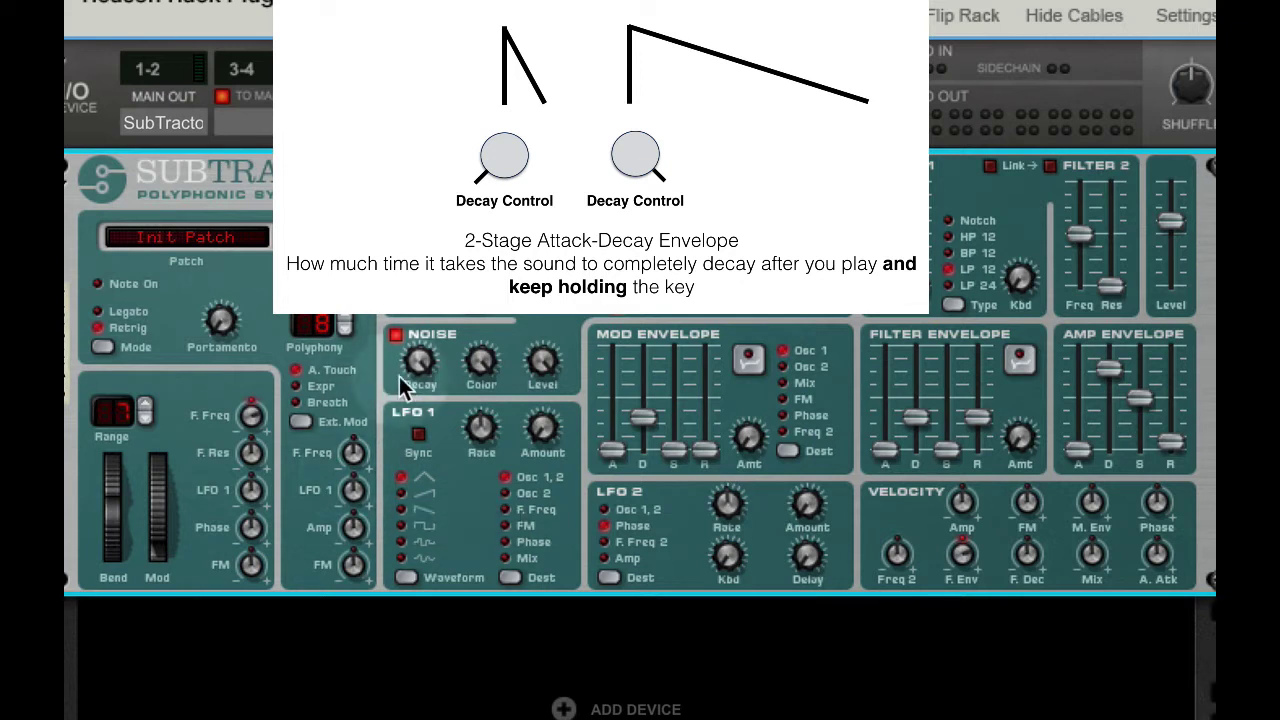
{"action": "mouse_move", "coordinate": [422, 370]}
{"action": "left_mouse_down"}
{"action": "mouse_move", "coordinate": [414, 400]}
{"action": "mouse_move", "coordinate": [405, 388]}
{"action": "left_mouse_up"}
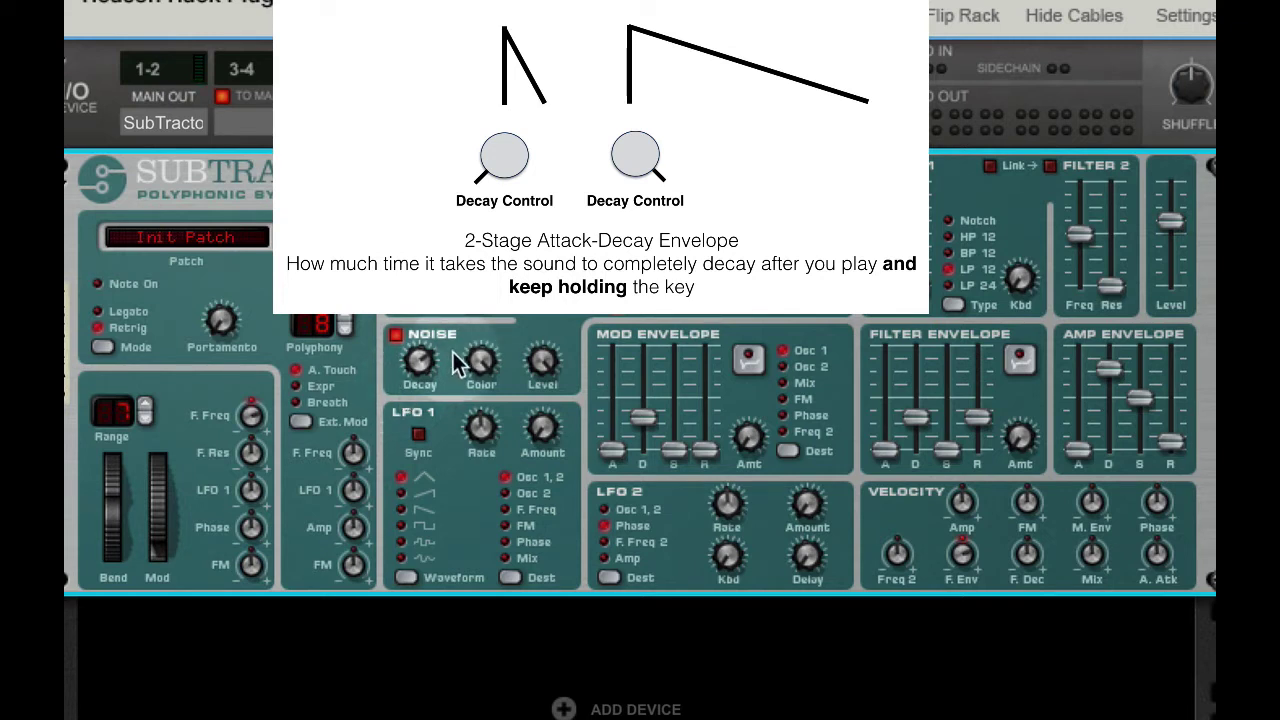
{"action": "left_click_drag", "start_coordinate": [423, 366], "coordinate": [433, 318]}
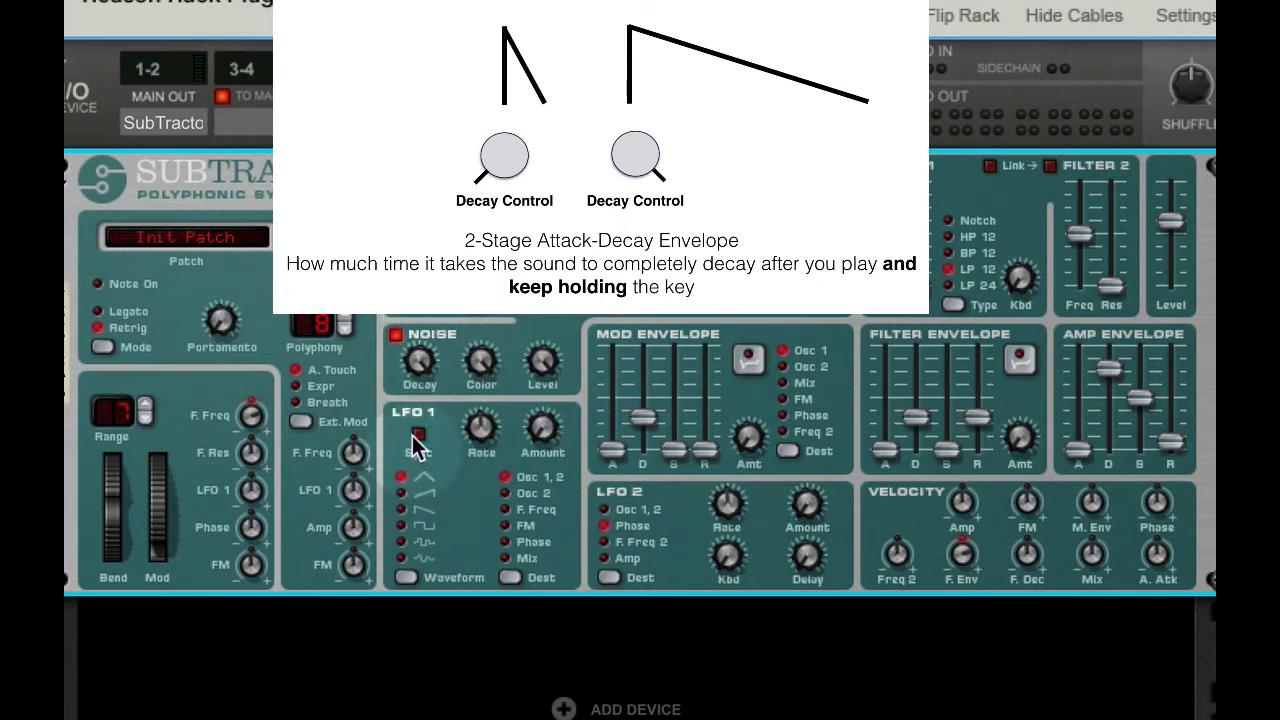
{"action": "mouse_move", "coordinate": [427, 375]}
{"action": "left_mouse_down"}
{"action": "mouse_move", "coordinate": [423, 392]}
{"action": "mouse_move", "coordinate": [434, 330]}
{"action": "mouse_move", "coordinate": [425, 395]}
{"action": "mouse_move", "coordinate": [440, 343]}
{"action": "left_mouse_up"}
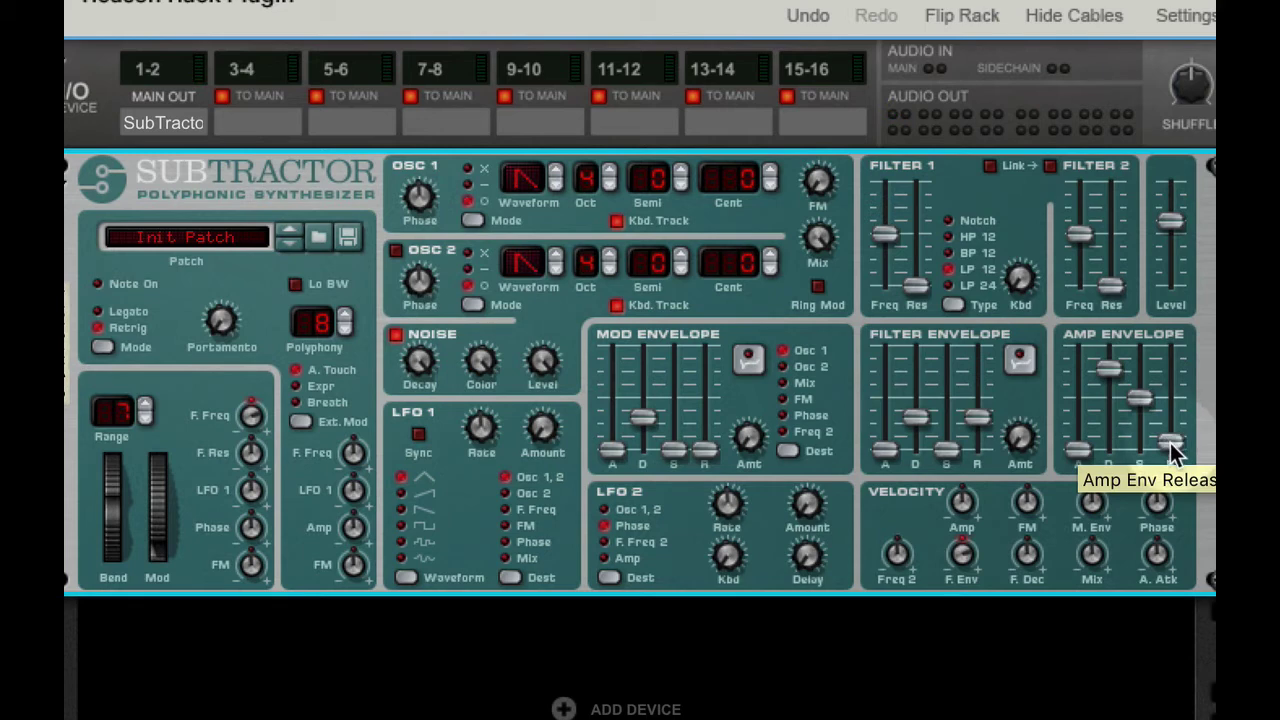
- Raise the amp envelope's Release slightly
{"action": "mouse_move", "coordinate": [1172, 444]}
{"action": "left_mouse_down"}
{"action": "mouse_move", "coordinate": [1175, 390]}
{"action": "mouse_move", "coordinate": [1176, 432]}
{"action": "mouse_move", "coordinate": [1161, 427]}
{"action": "left_mouse_up"}
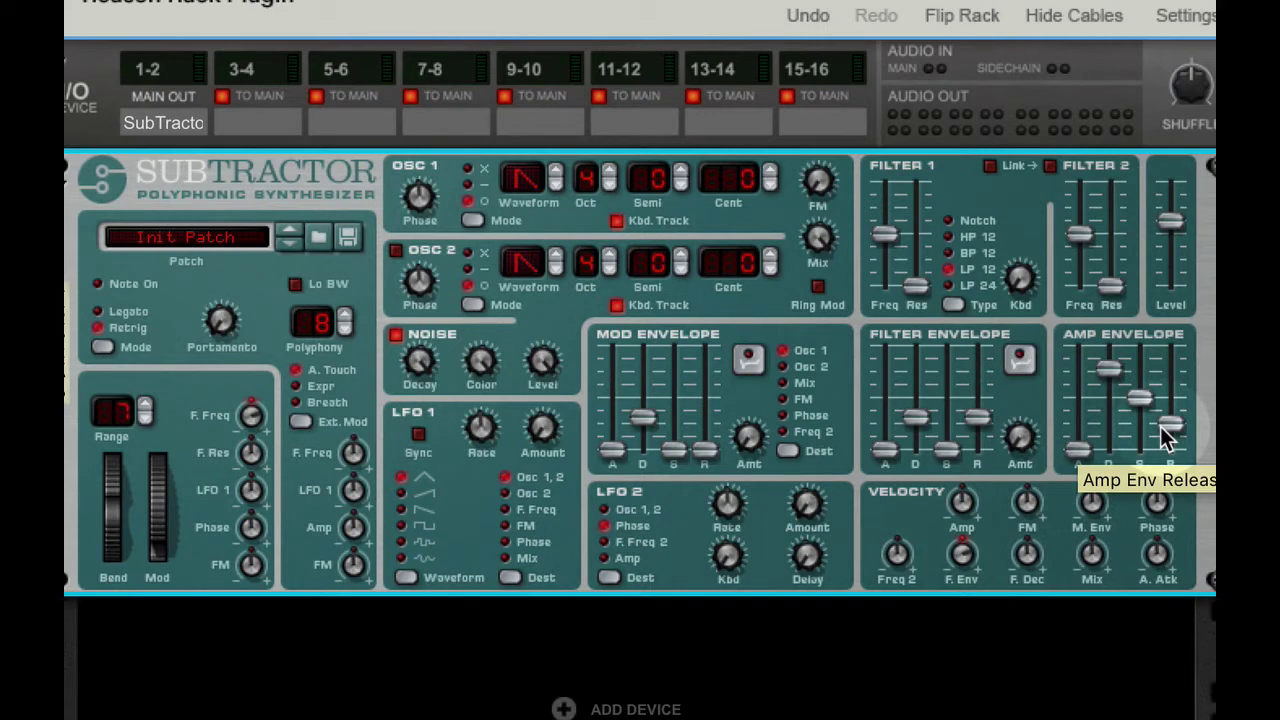
- Try longer Release settings on the amp envelope and return the Release to minimum
{"action": "left_click_drag", "start_coordinate": [1167, 425], "coordinate": [1174, 412]}
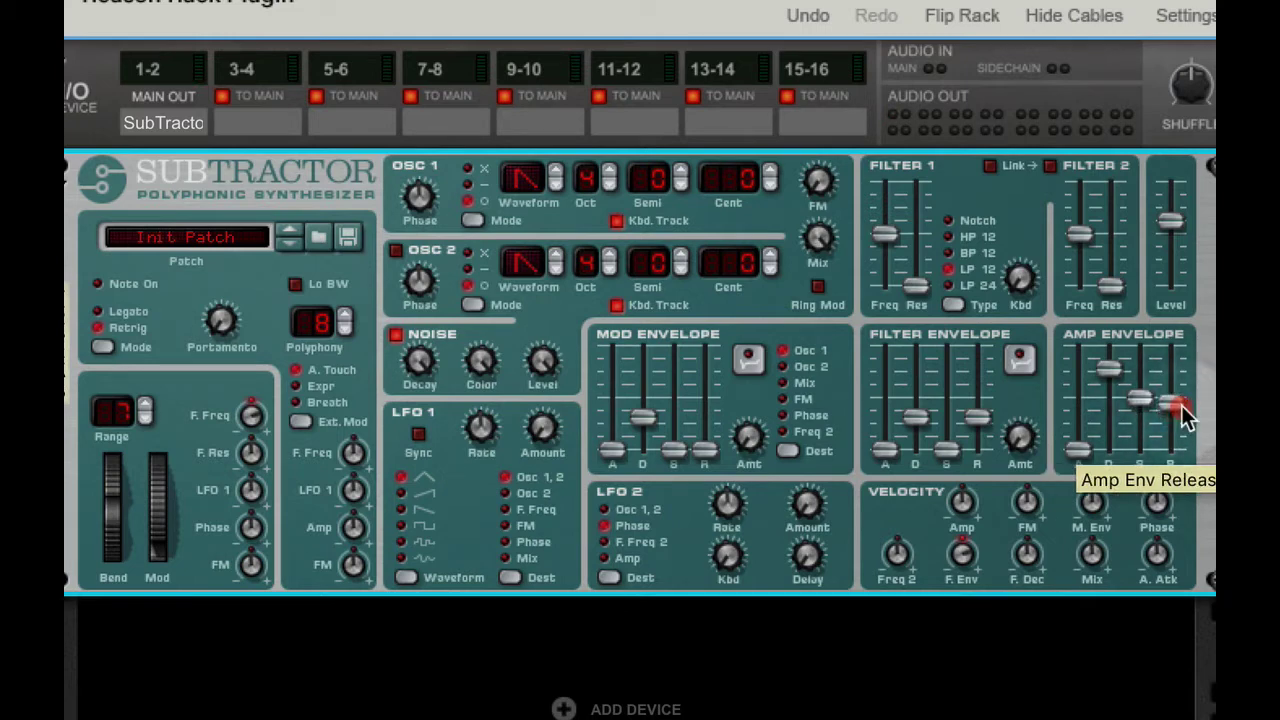
{"action": "left_click_drag", "start_coordinate": [1177, 414], "coordinate": [1183, 402]}
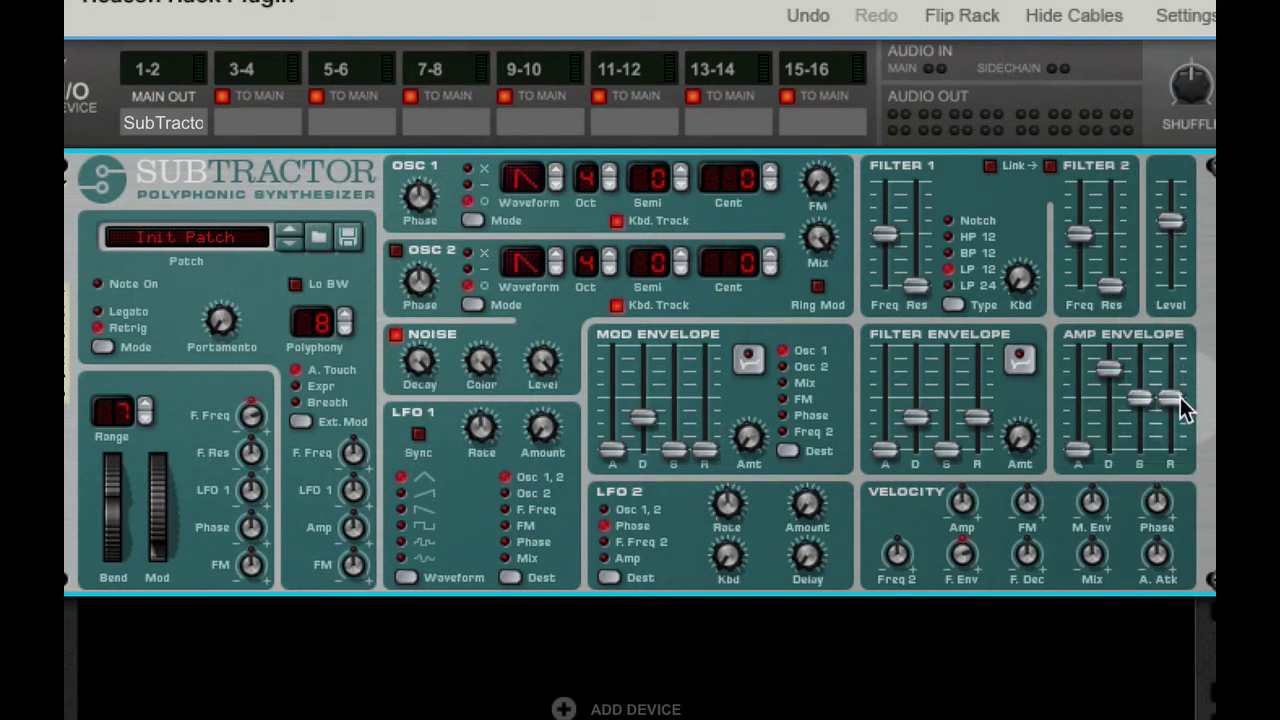
{"action": "left_click_drag", "start_coordinate": [1175, 405], "coordinate": [1183, 457]}
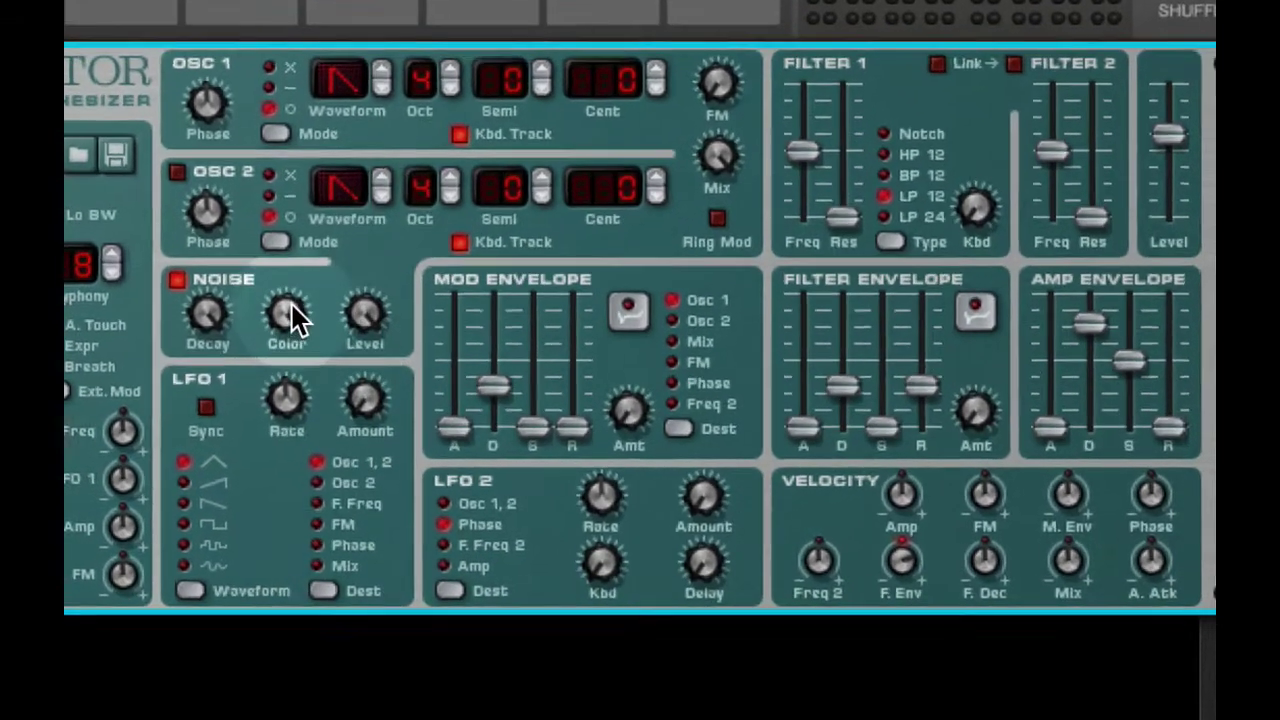
- Darken the kick by setting the noise Color to minimum, its Decay below maximum, and a lower Filter 1 frequency
{"action": "left_click_drag", "start_coordinate": [291, 305], "coordinate": [202, 441]}
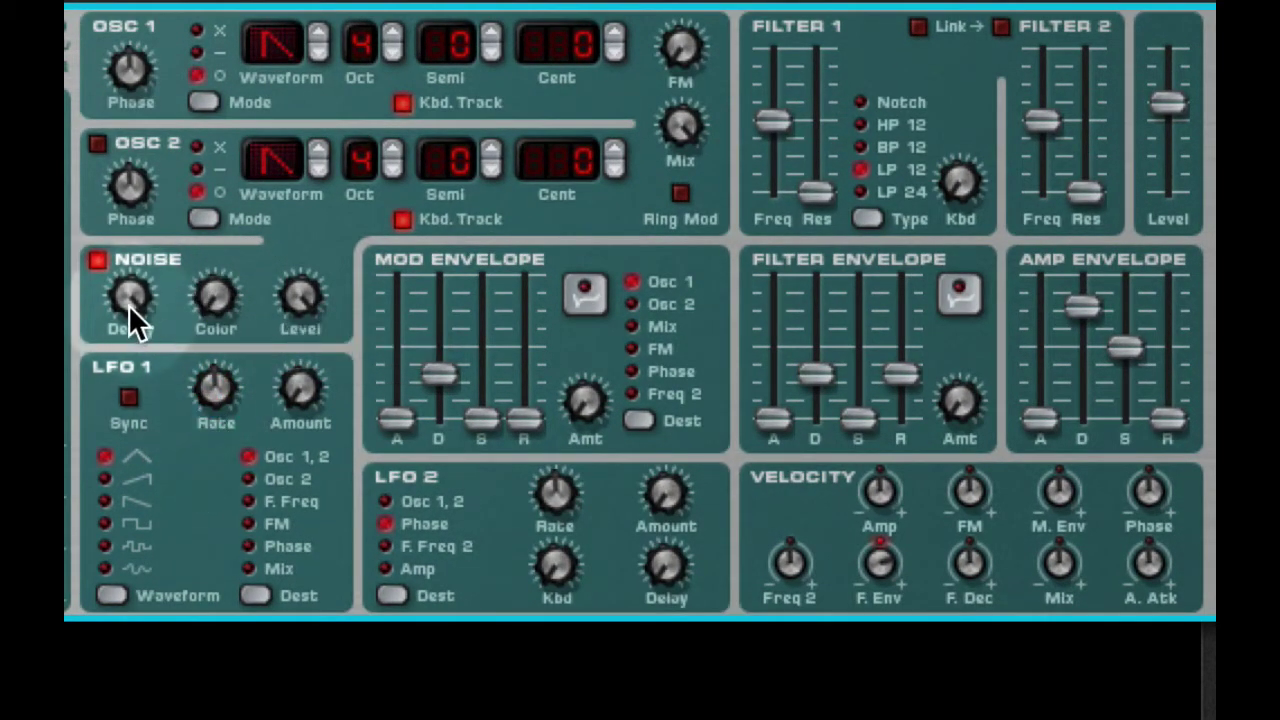
{"action": "left_click_drag", "start_coordinate": [128, 304], "coordinate": [124, 351]}
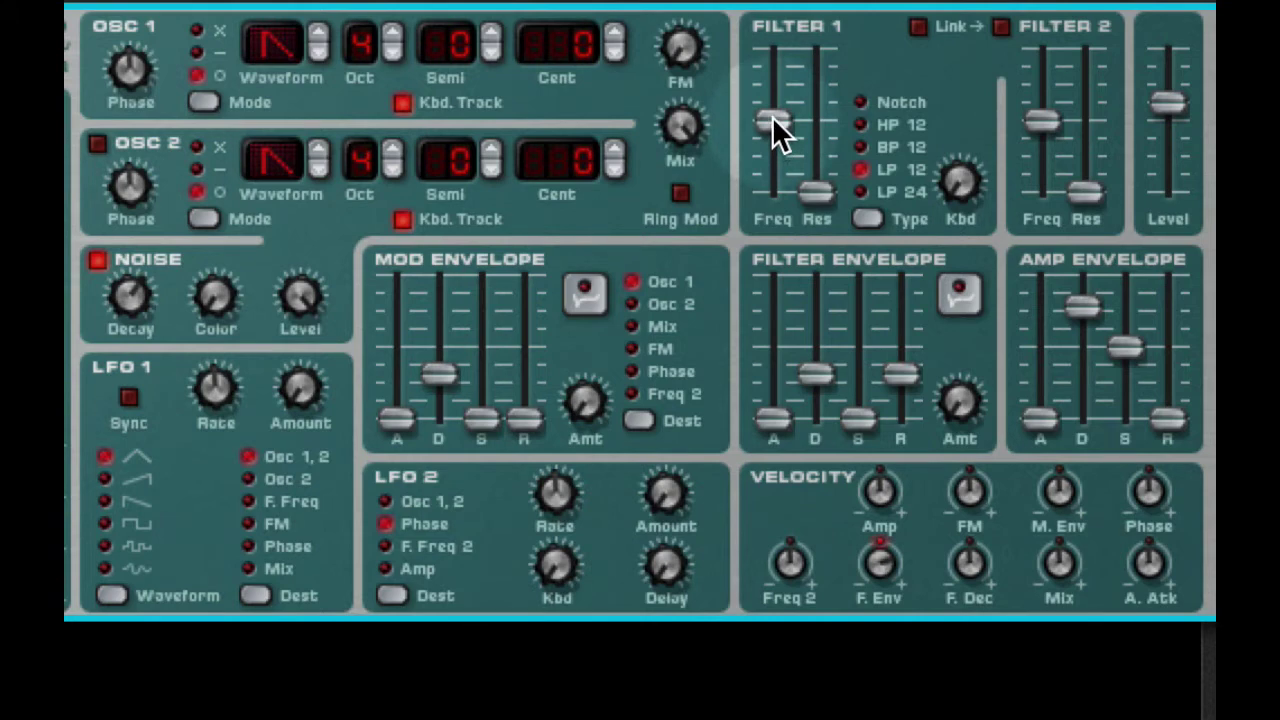
{"action": "left_click_drag", "start_coordinate": [772, 116], "coordinate": [763, 172]}
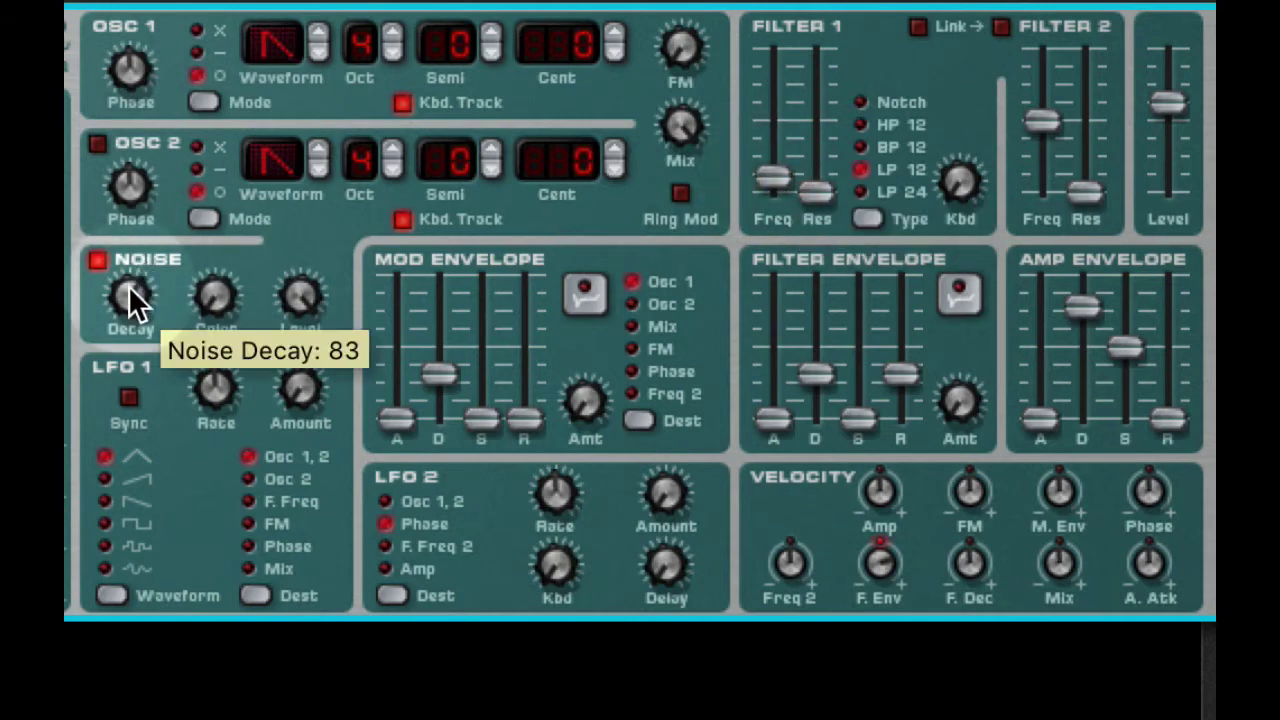
{"action": "mouse_move", "coordinate": [128, 285]}
{"action": "left_mouse_down"}
{"action": "mouse_move", "coordinate": [144, 259]}
{"action": "mouse_move", "coordinate": [139, 282]}
{"action": "left_mouse_up"}
- Audition a long amp envelope Release, settle on one slightly above minimum, and stop playback
{"action": "left_click_drag", "start_coordinate": [1173, 424], "coordinate": [1162, 333]}
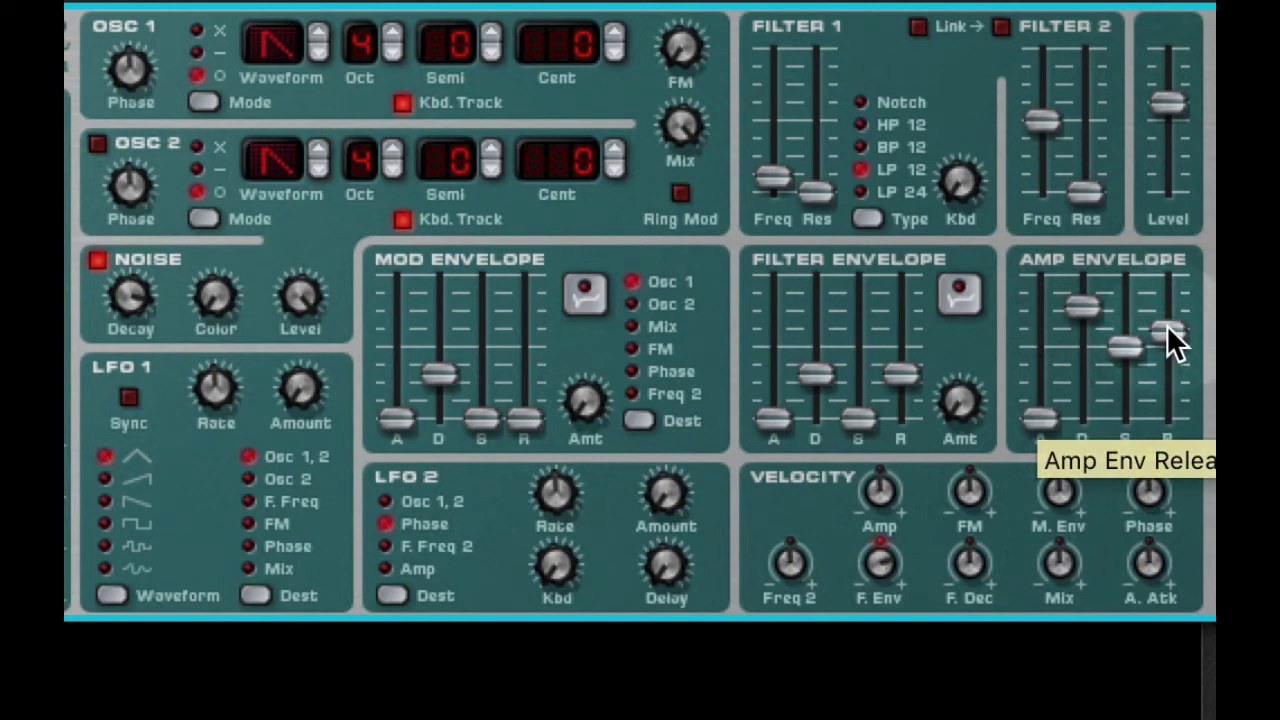
{"action": "left_click_drag", "start_coordinate": [1168, 328], "coordinate": [1160, 391]}
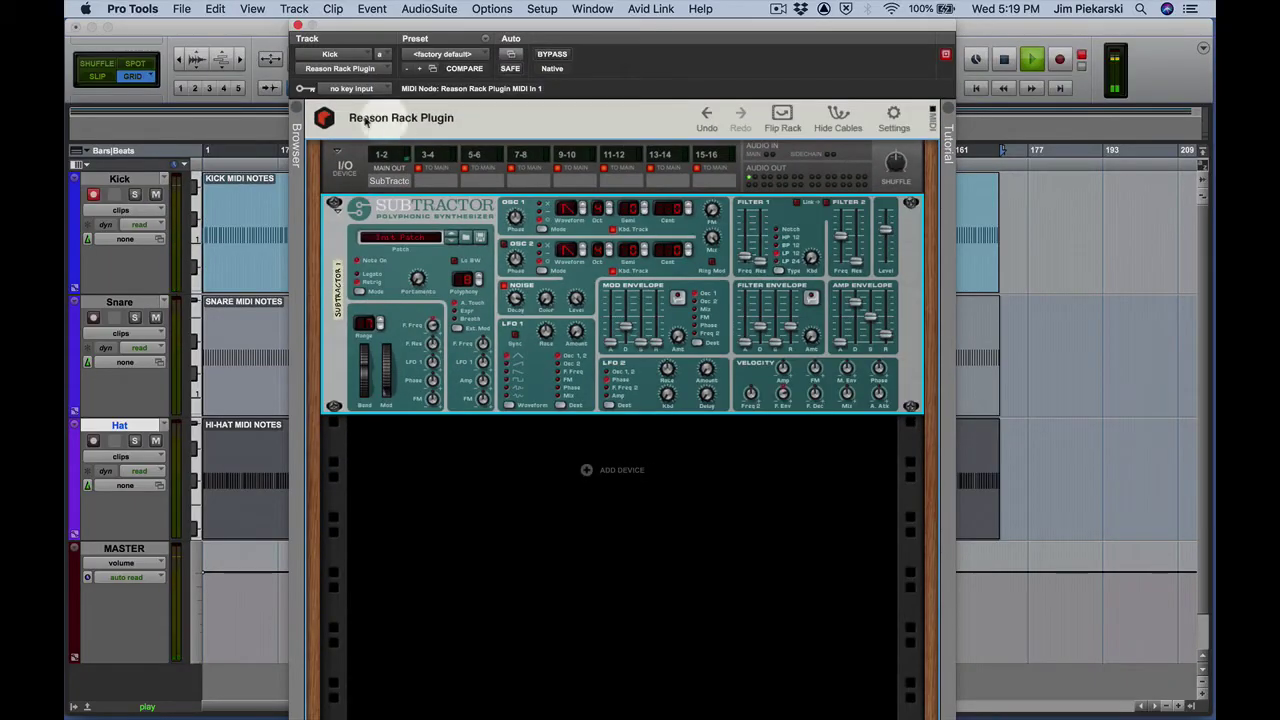
{"action": "key", "text": "space"}
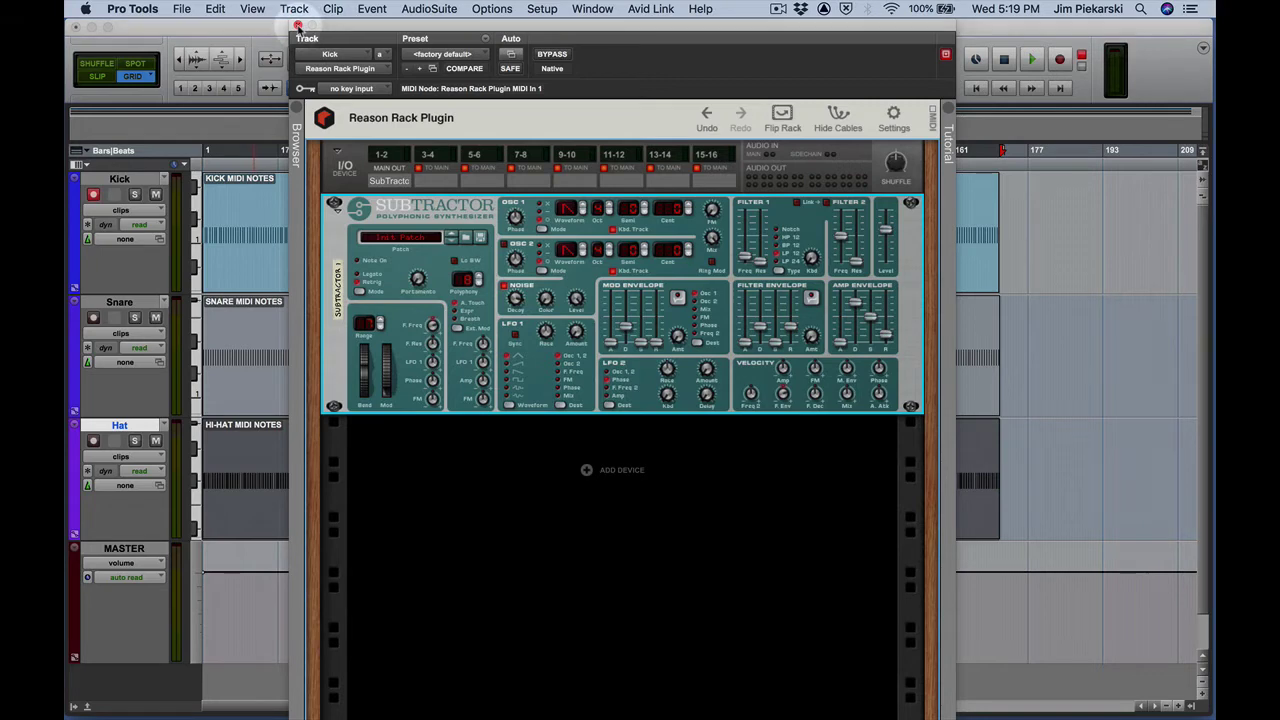
- Close the Kick's plug-in window and insert a stereo Reason Rack Plugin on the Snare track's first insert
{"action": "left_click", "coordinate": [297, 25]}
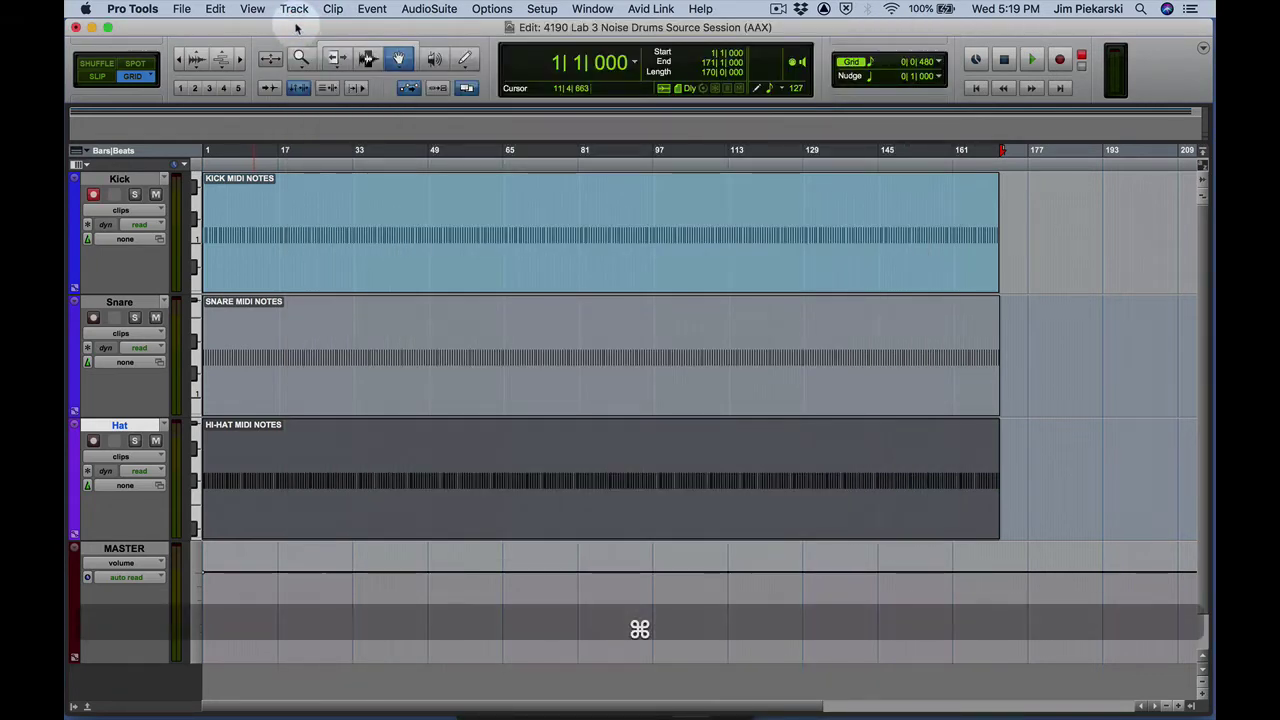
{"action": "key", "text": "super+equal"}
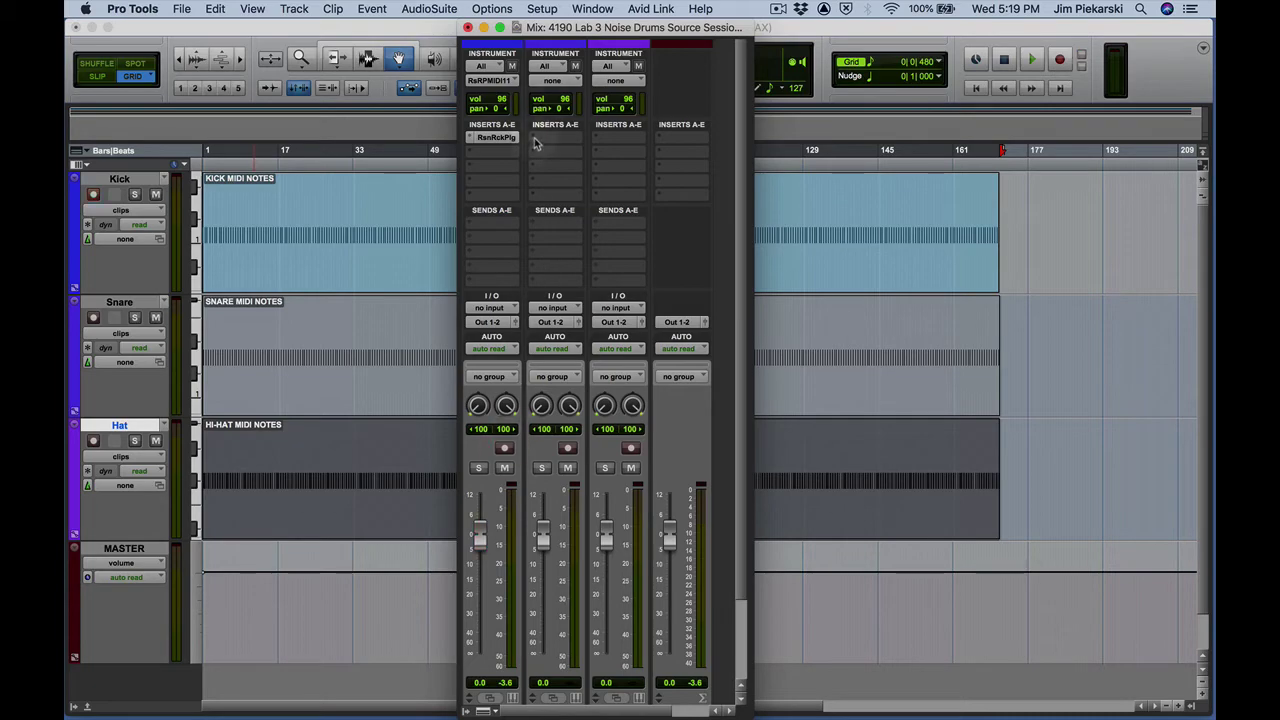
{"action": "left_click", "coordinate": [533, 140]}
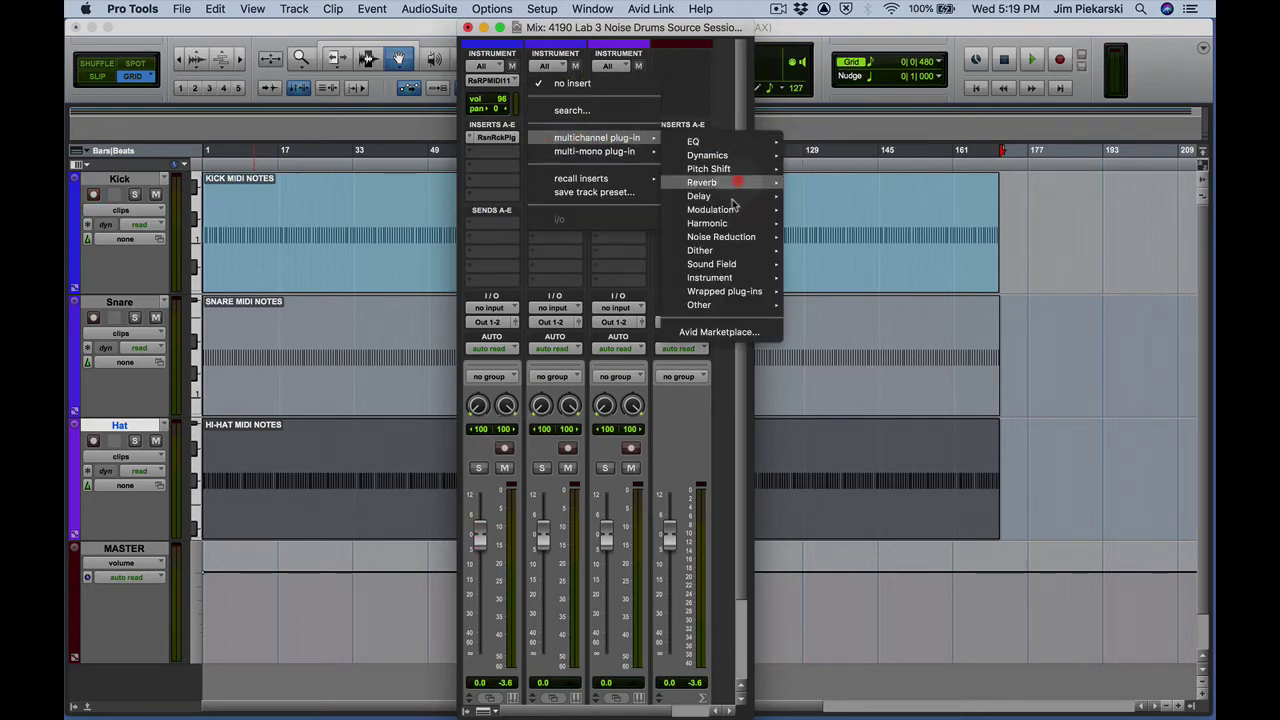
{"action": "mouse_move", "coordinate": [708, 280]}
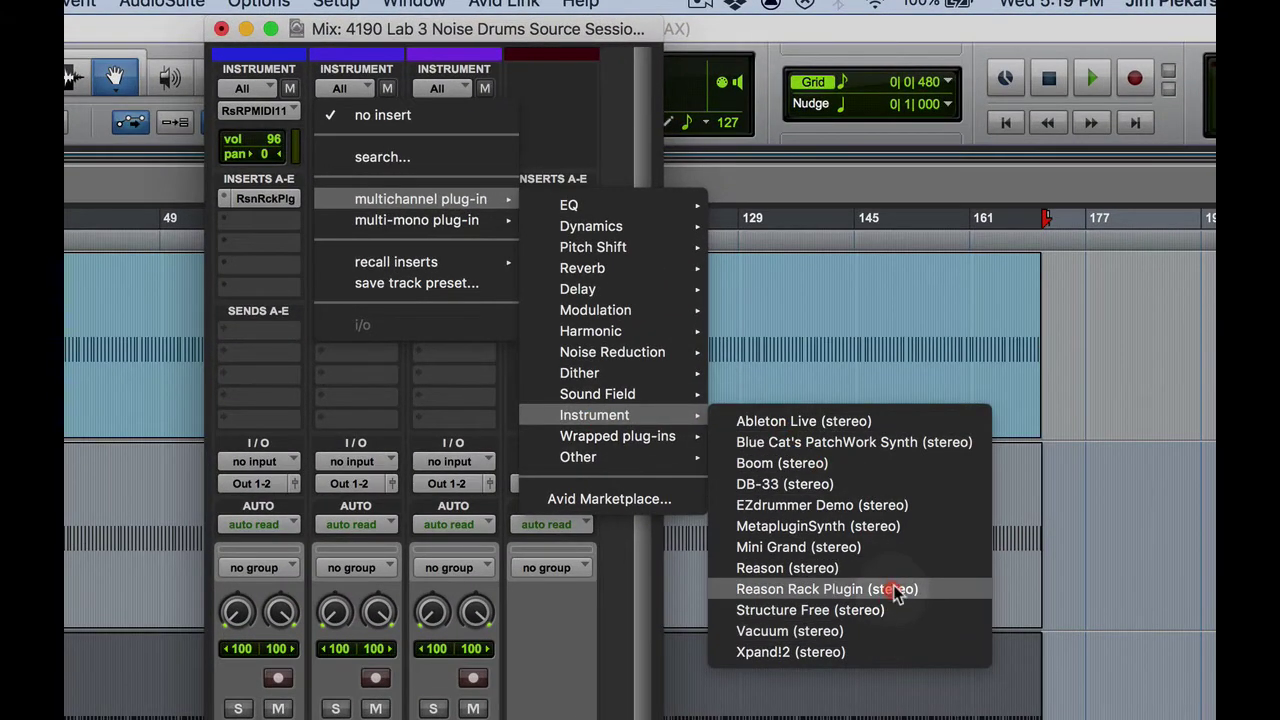
{"action": "left_click", "coordinate": [937, 588]}
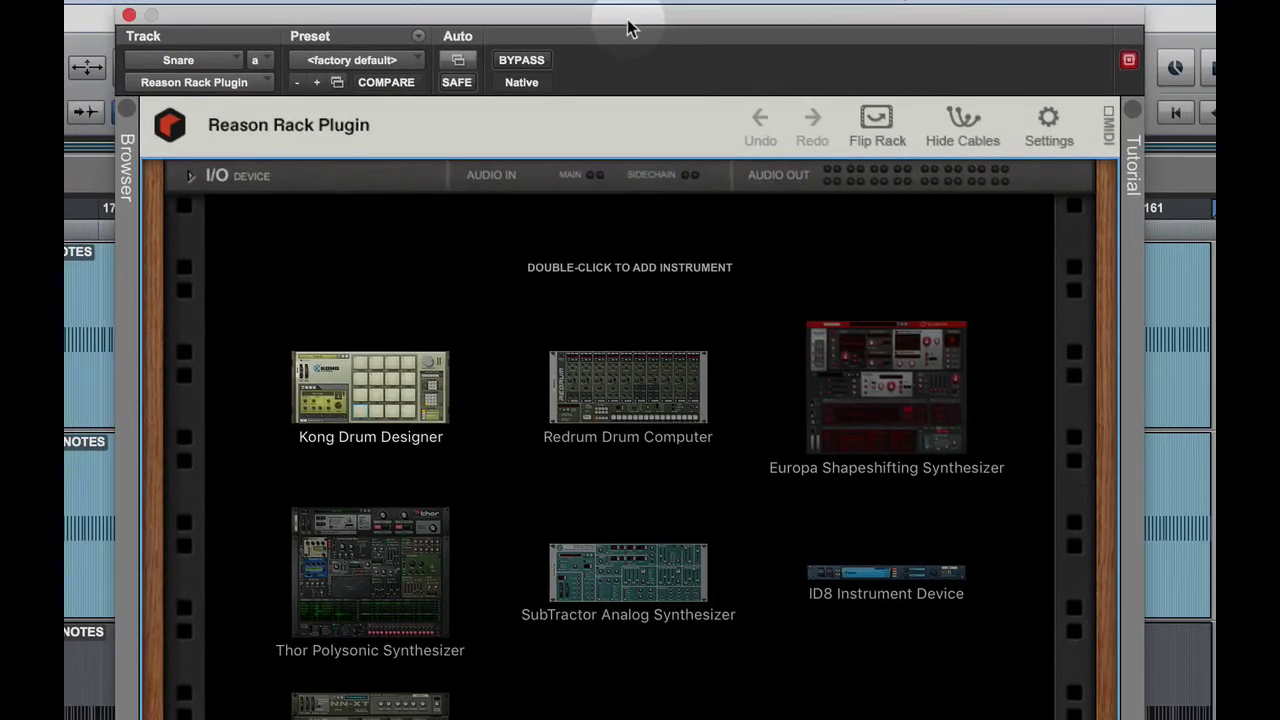
{"action": "left_click_drag", "start_coordinate": [461, 28], "coordinate": [432, 28]}
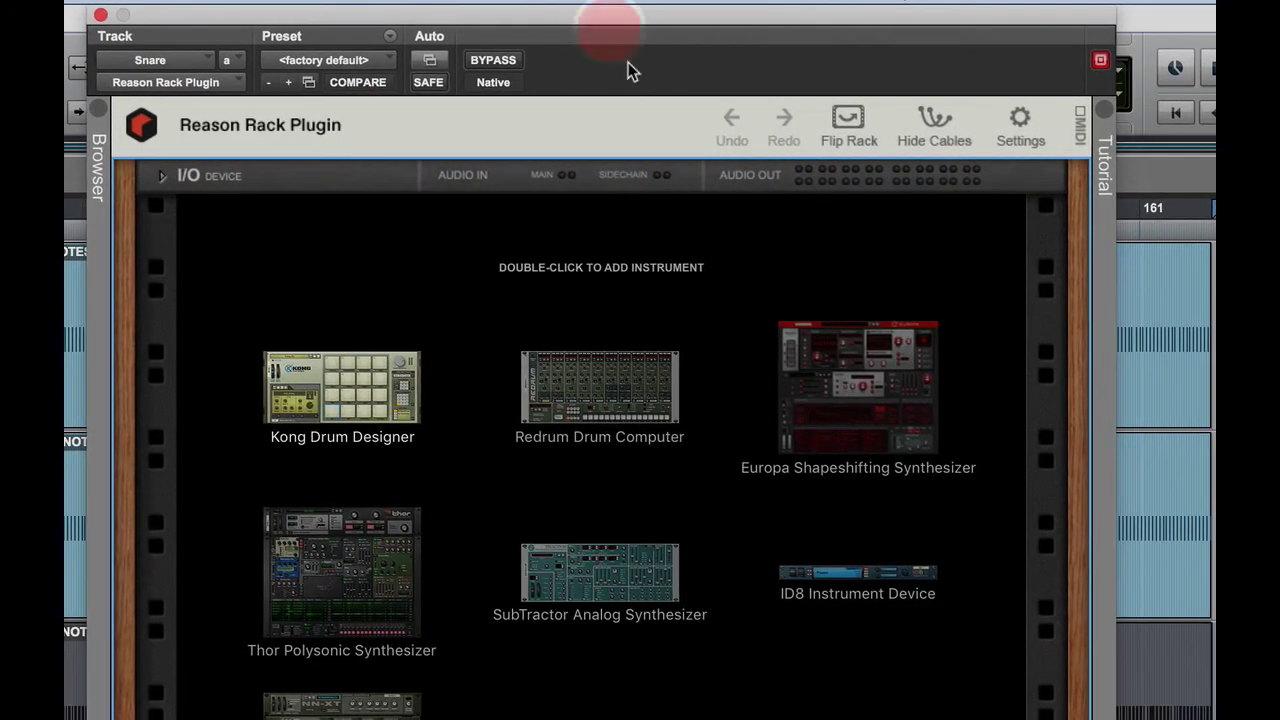
- Add a SubTractor to the Snare's rack, reset the device, and switch it to noise with Mix fully clockwise
{"action": "double_click", "coordinate": [601, 580]}
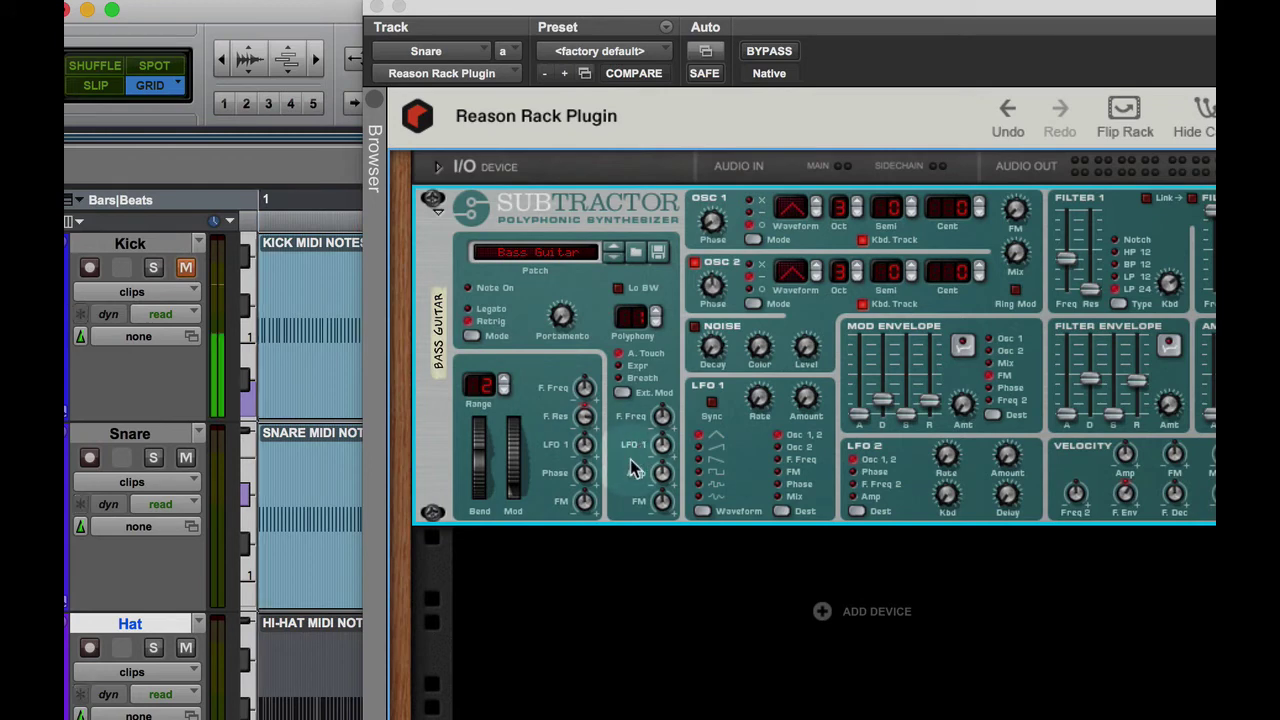
{"action": "right_click", "coordinate": [535, 284]}
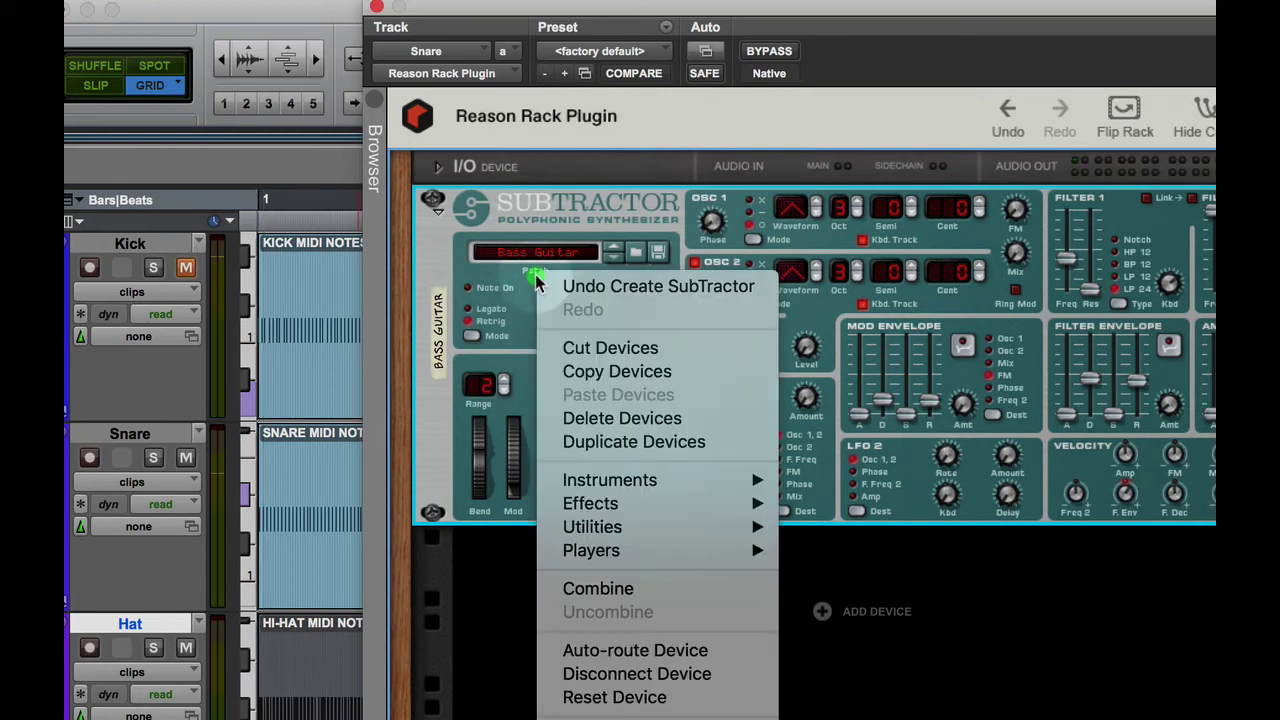
{"action": "left_click", "coordinate": [622, 697]}
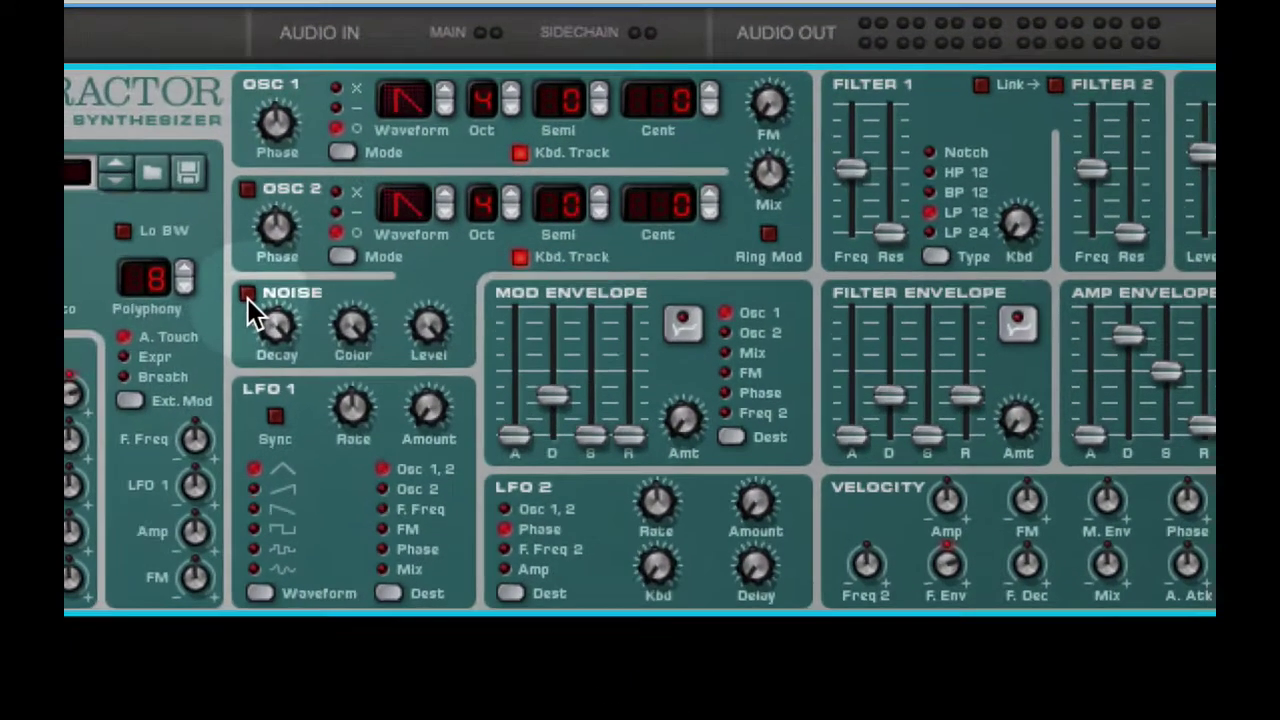
{"action": "left_click", "coordinate": [694, 326]}
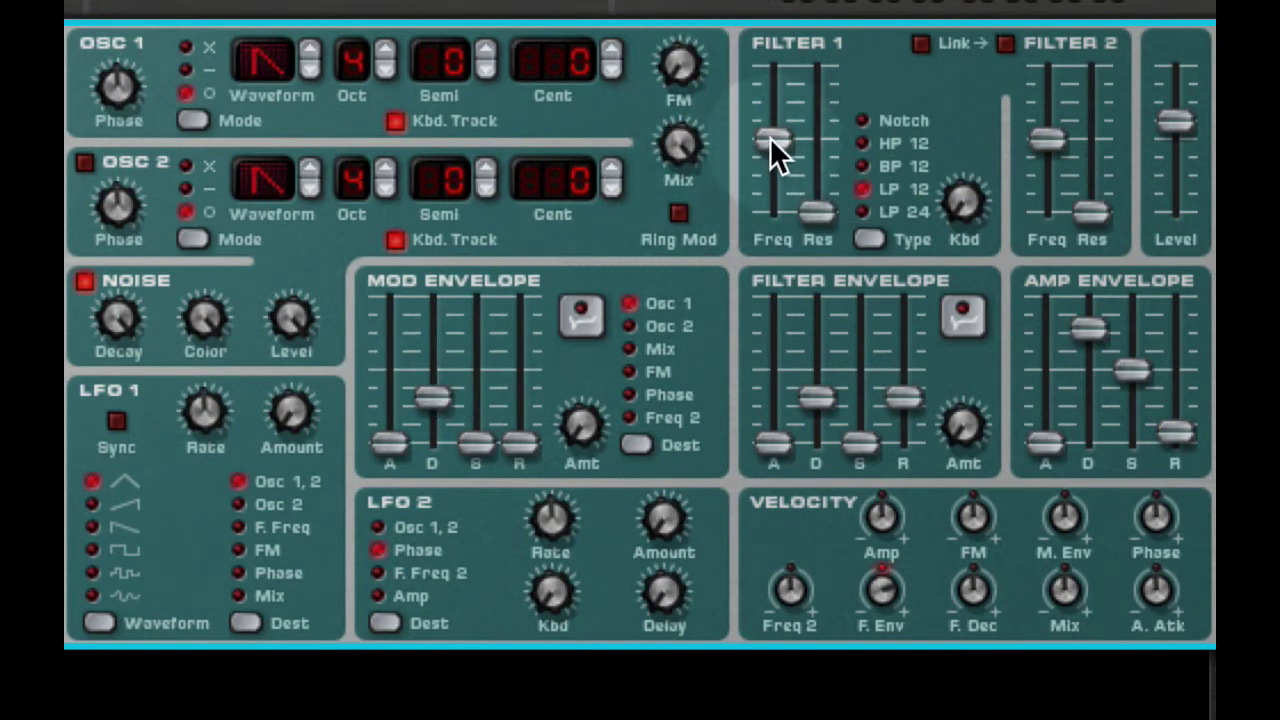
- Shape the snare by raising the Filter 1 frequency to about 70, adding slight resonance, and lengthening the amp envelope's Release
{"action": "left_click_drag", "start_coordinate": [770, 136], "coordinate": [776, 123]}
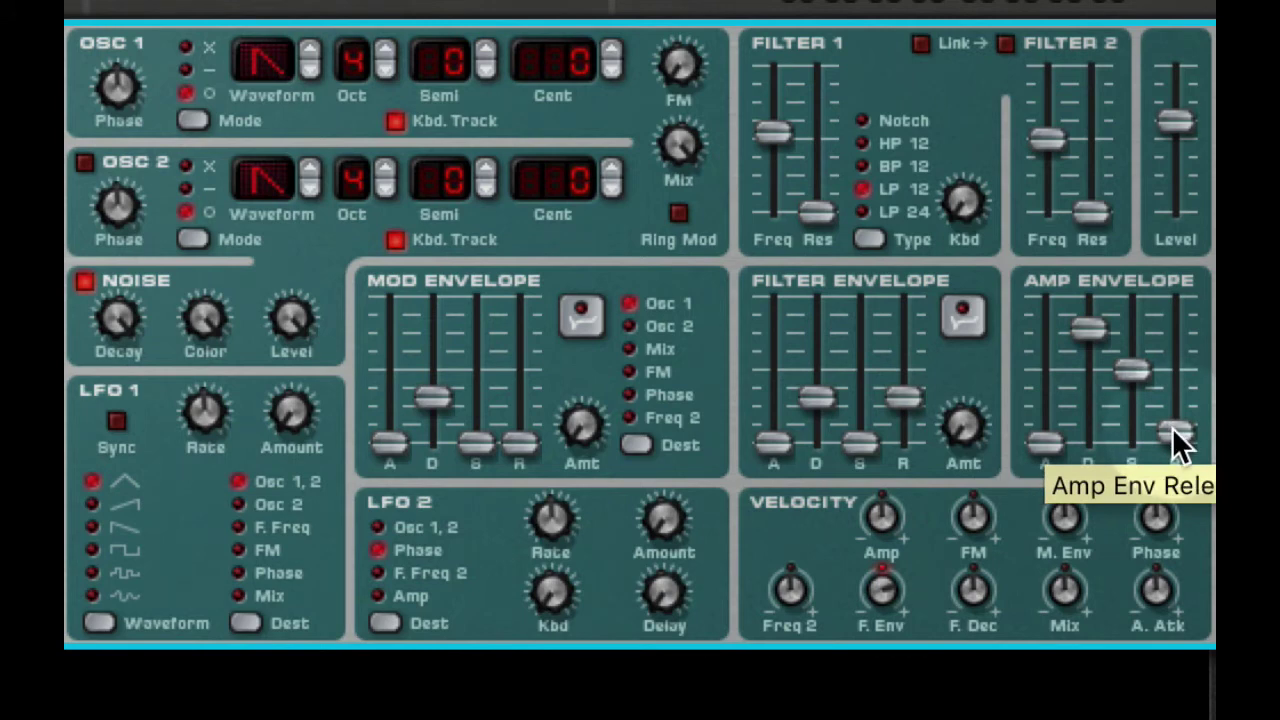
{"action": "left_click_drag", "start_coordinate": [1172, 427], "coordinate": [1185, 397]}
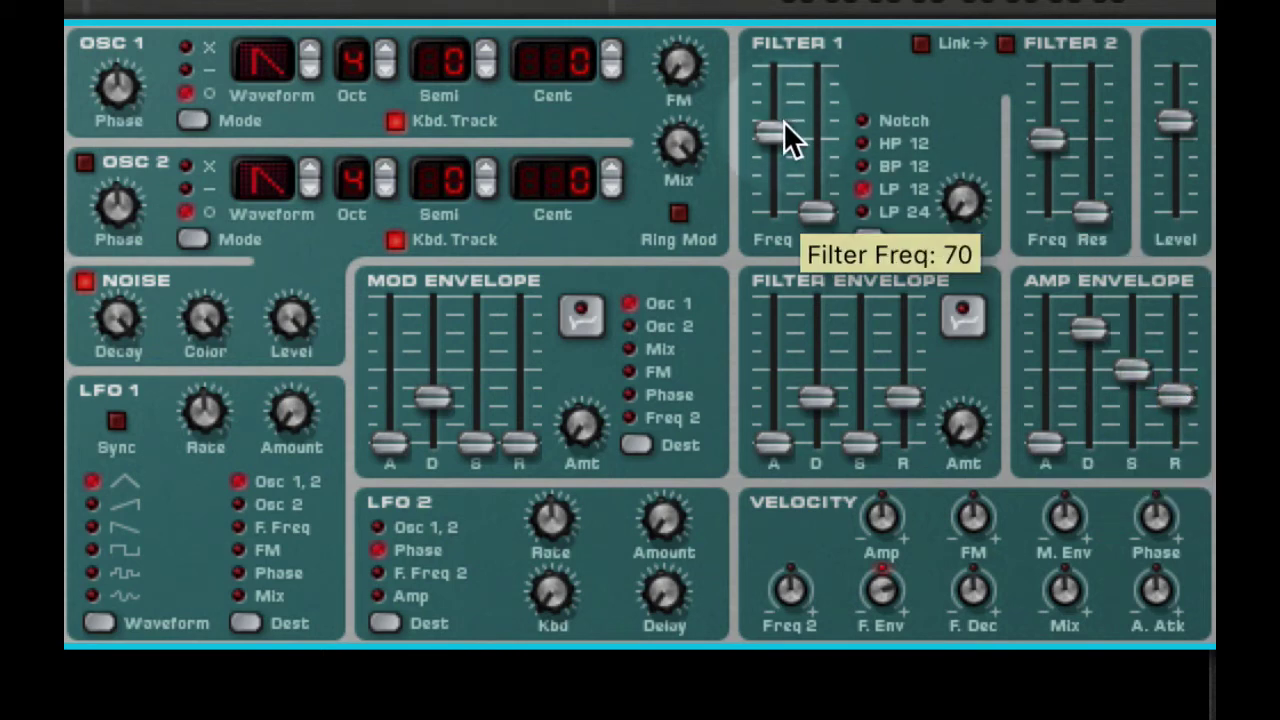
{"action": "mouse_move", "coordinate": [784, 122]}
{"action": "left_mouse_down"}
{"action": "mouse_move", "coordinate": [788, 112]}
{"action": "mouse_move", "coordinate": [792, 128]}
{"action": "left_mouse_up"}
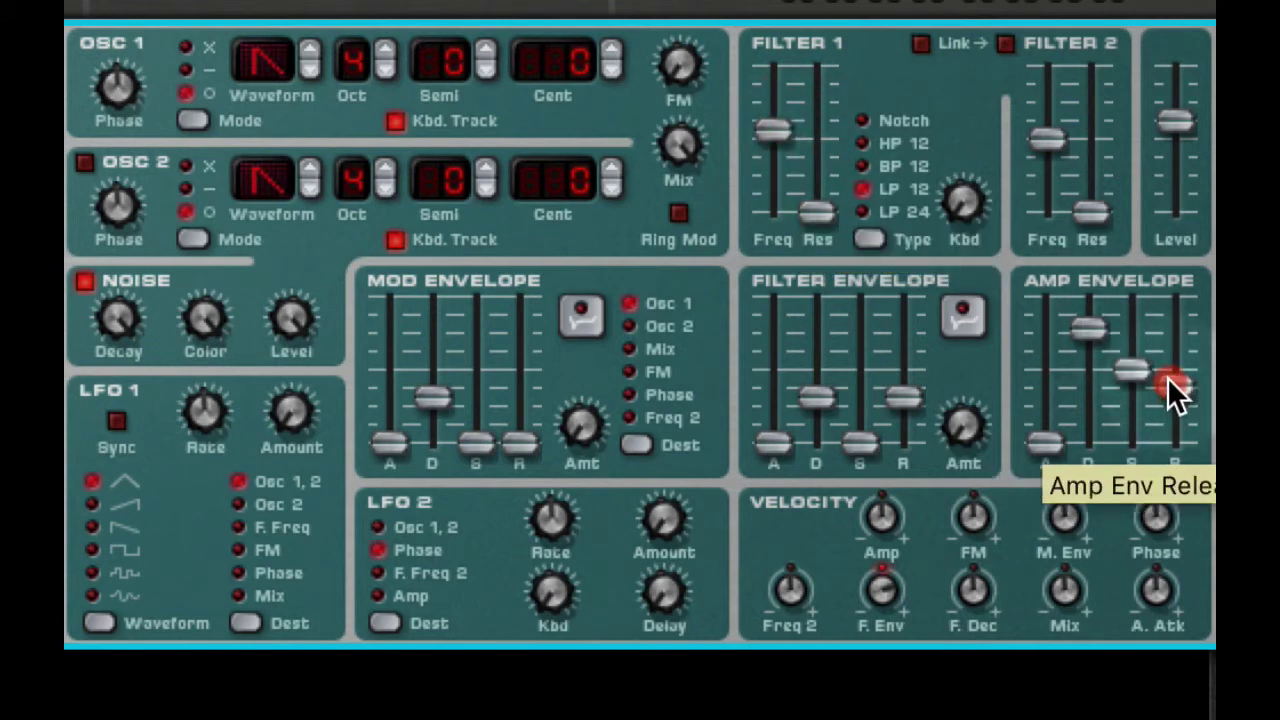
{"action": "left_click_drag", "start_coordinate": [1170, 384], "coordinate": [1170, 384]}
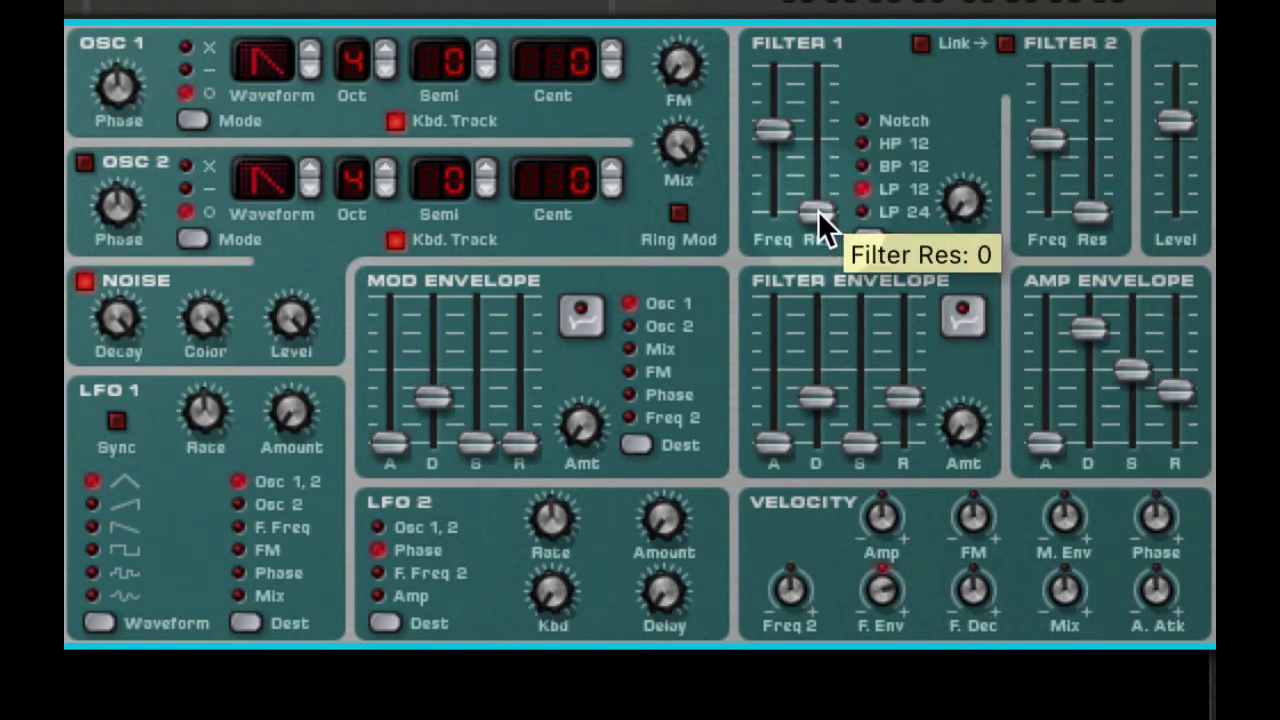
{"action": "mouse_move", "coordinate": [818, 210]}
{"action": "left_mouse_down"}
{"action": "mouse_move", "coordinate": [831, 173]}
{"action": "mouse_move", "coordinate": [831, 192]}
{"action": "left_mouse_up"}
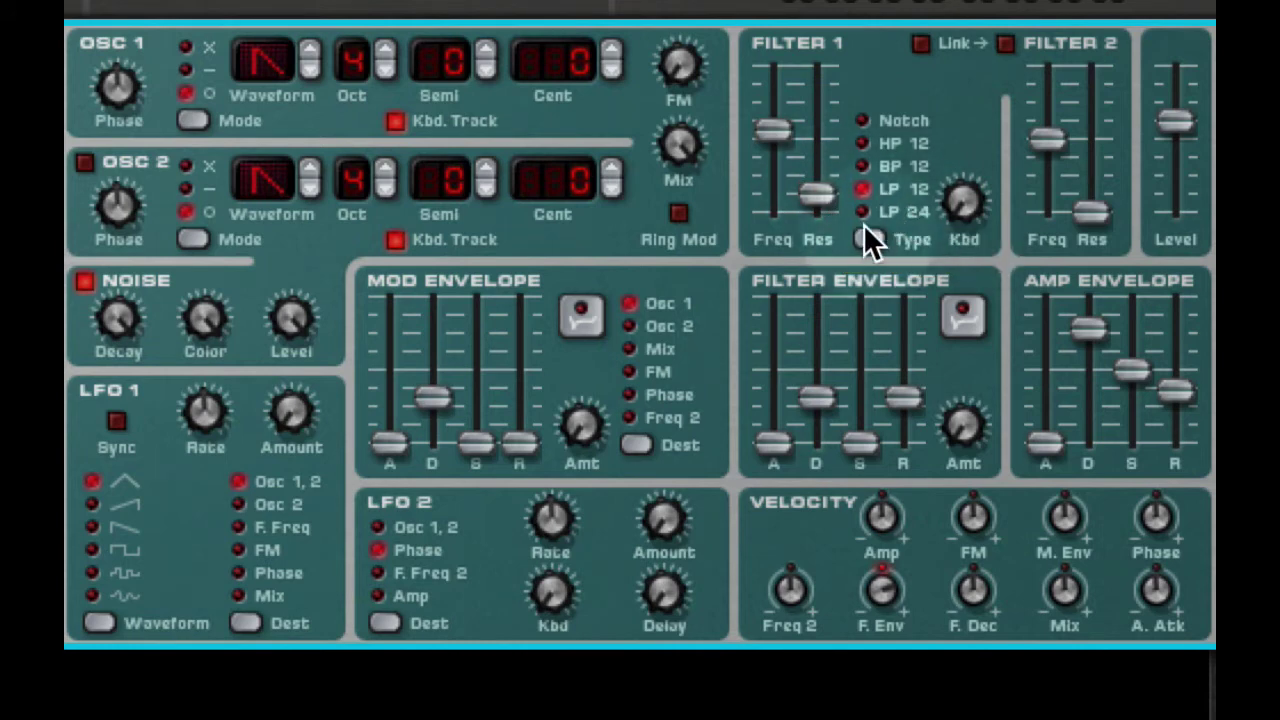
- Compare the BP 12, Notch, HP 12 and LP 12 types on Filter 1, raising its frequency slightly and ending on LP 24
{"action": "left_click", "coordinate": [862, 166]}
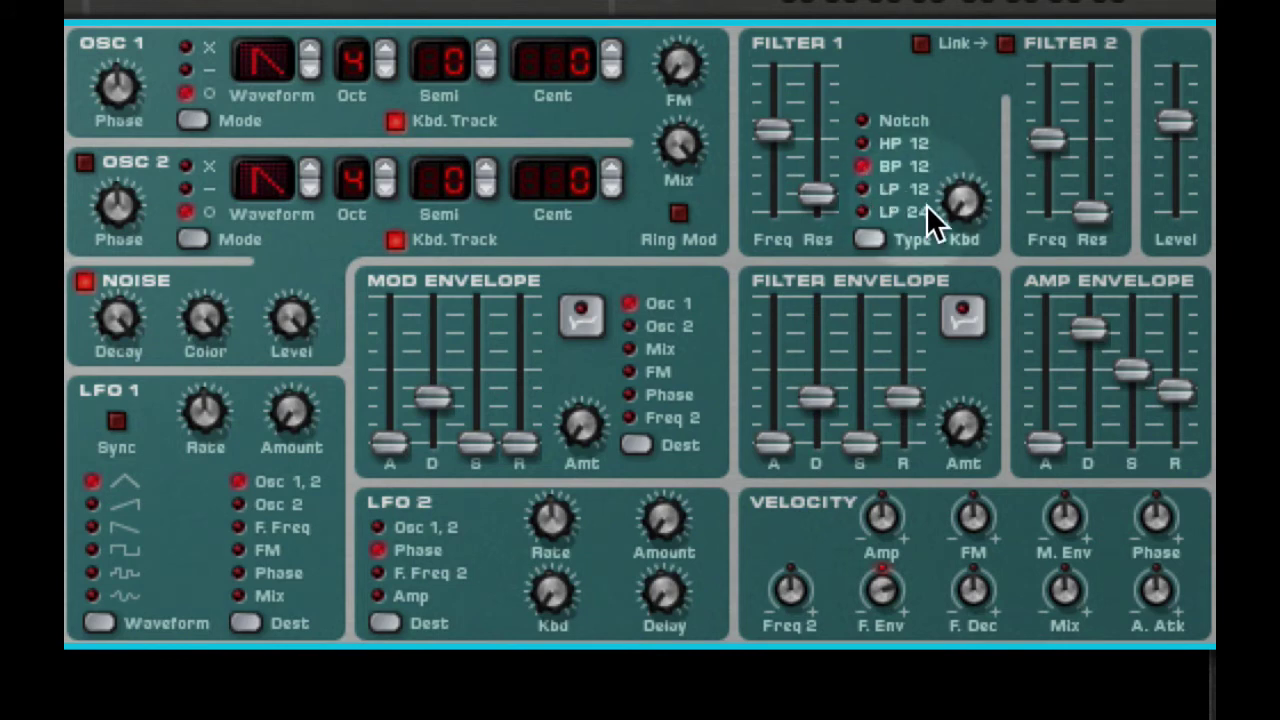
{"action": "mouse_move", "coordinate": [772, 128]}
{"action": "left_mouse_down"}
{"action": "mouse_move", "coordinate": [779, 108]}
{"action": "mouse_move", "coordinate": [783, 178]}
{"action": "mouse_move", "coordinate": [786, 103]}
{"action": "mouse_move", "coordinate": [774, 206]}
{"action": "mouse_move", "coordinate": [779, 120]}
{"action": "left_mouse_up"}
{"action": "left_click", "coordinate": [864, 121]}
{"action": "left_click", "coordinate": [862, 143]}
{"action": "left_click", "coordinate": [862, 189]}
{"action": "left_click", "coordinate": [861, 212]}
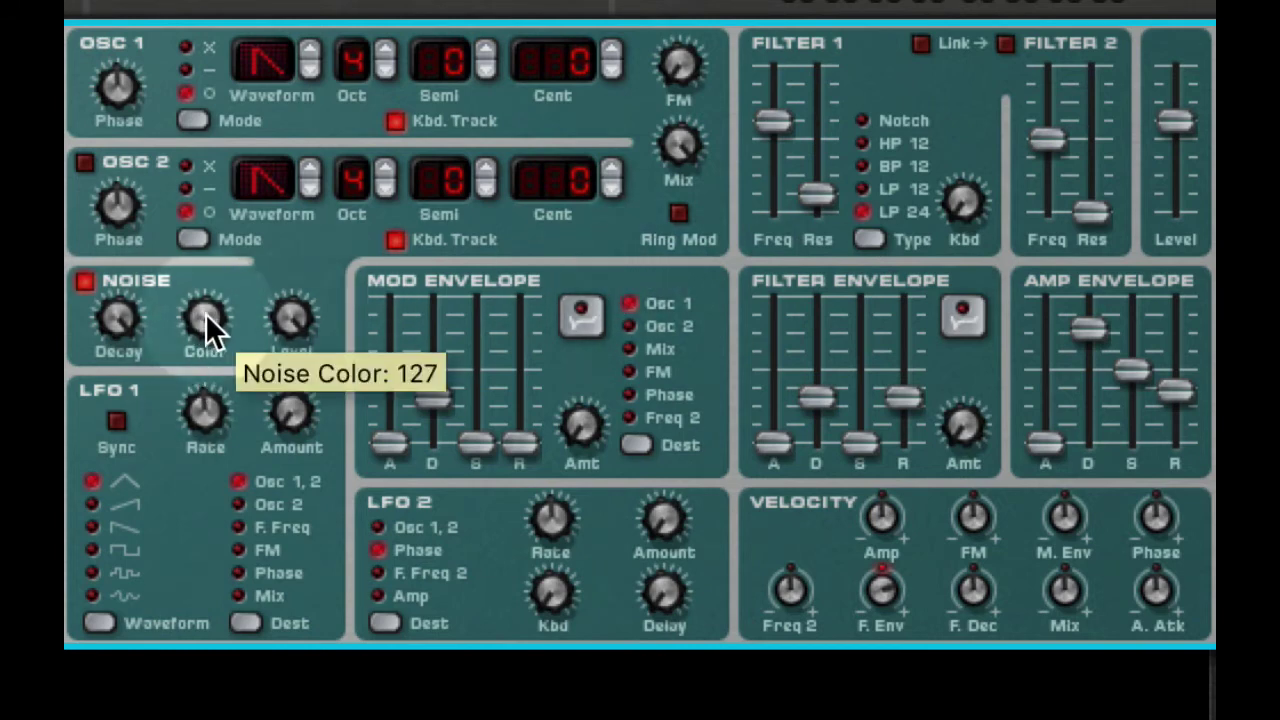
- Fine-tune the snare's noise Color, Filter 1 frequency and amp envelope Release, with filter resonance at 12, and stop playback
{"action": "left_click_drag", "start_coordinate": [205, 313], "coordinate": [160, 311]}
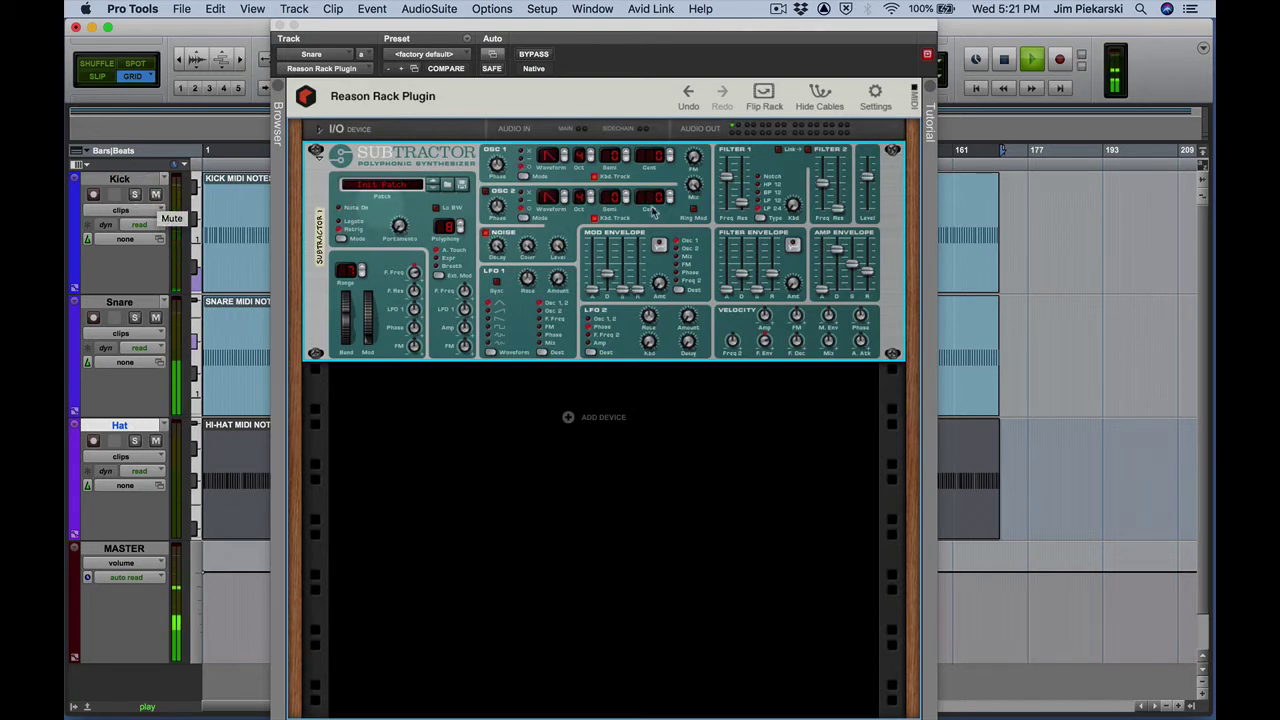
{"action": "left_click_drag", "start_coordinate": [729, 177], "coordinate": [744, 206]}
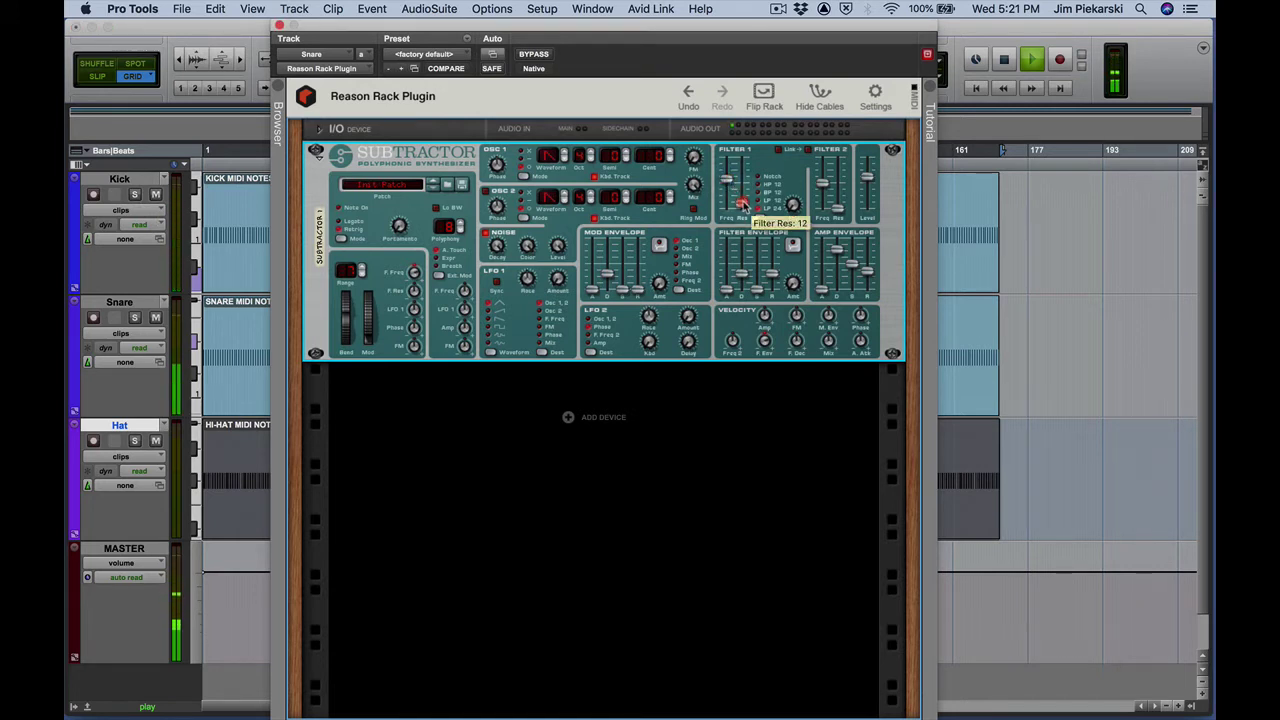
{"action": "left_click_drag", "start_coordinate": [868, 270], "coordinate": [869, 278]}
{"action": "key", "text": "space"}
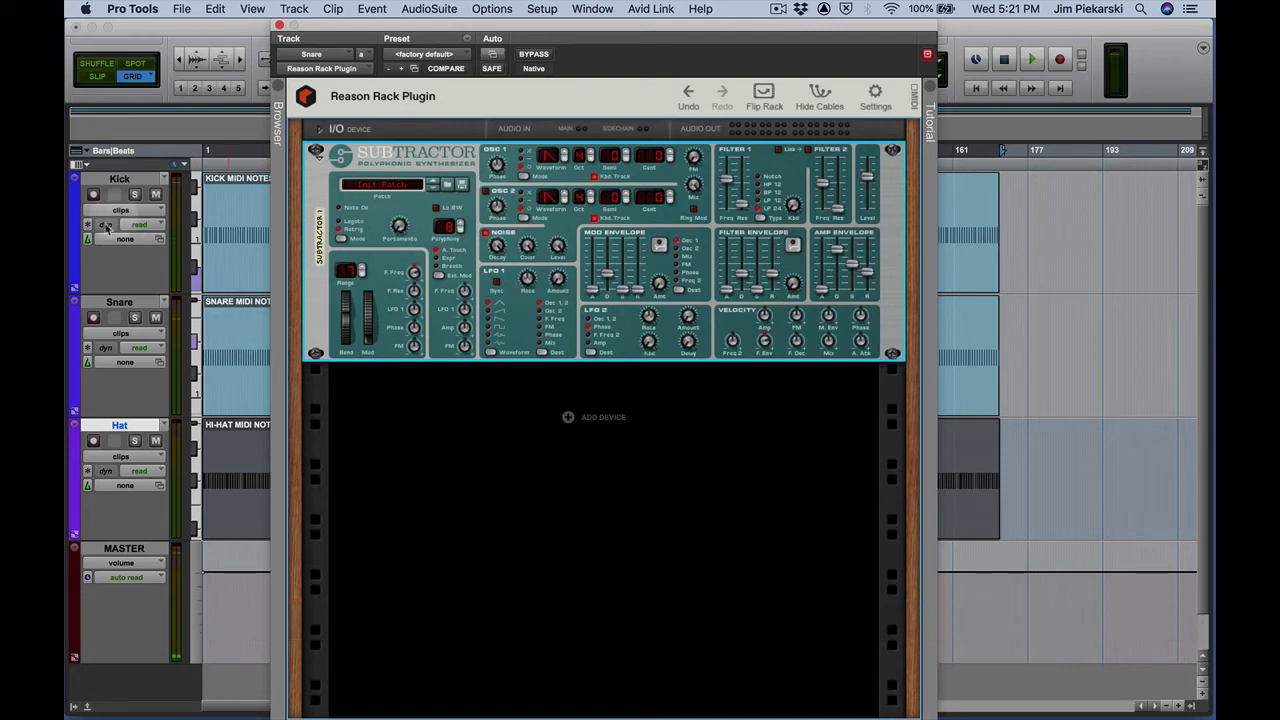
- Mute the Kick and Snare tracks and close the Snare's plug-in window
{"action": "left_click", "coordinate": [155, 194]}
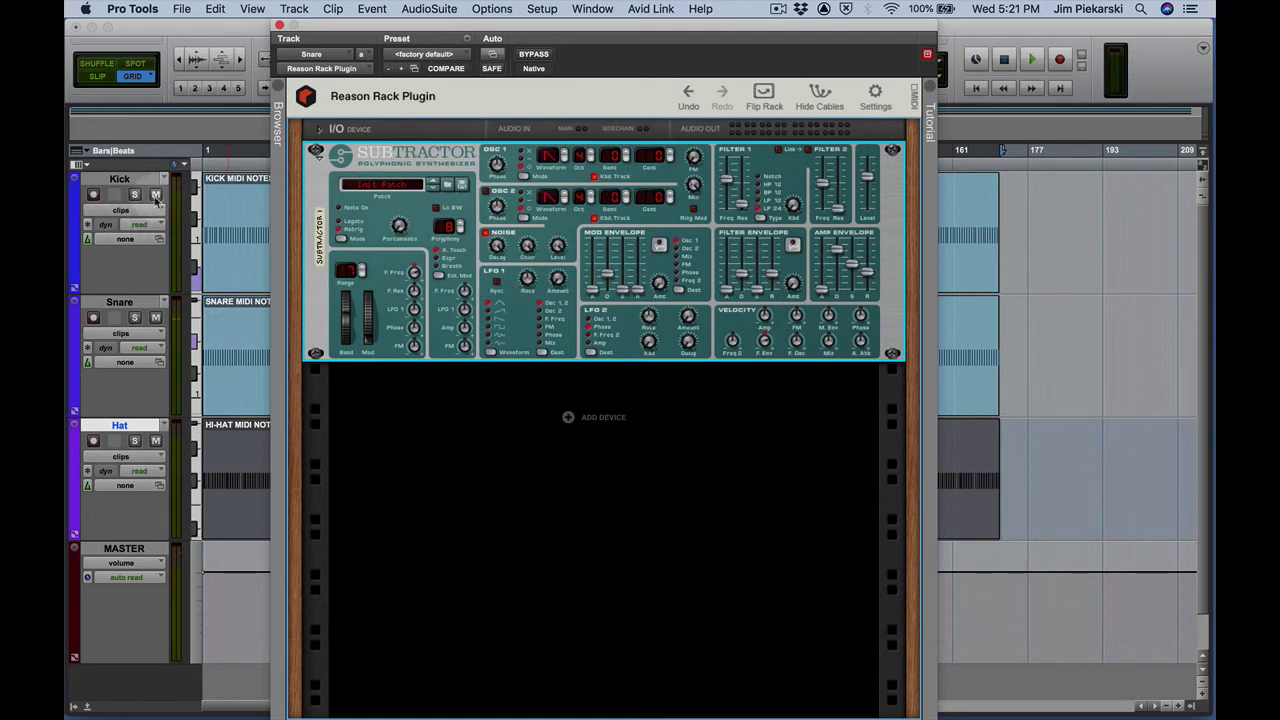
{"action": "left_click", "coordinate": [155, 318]}
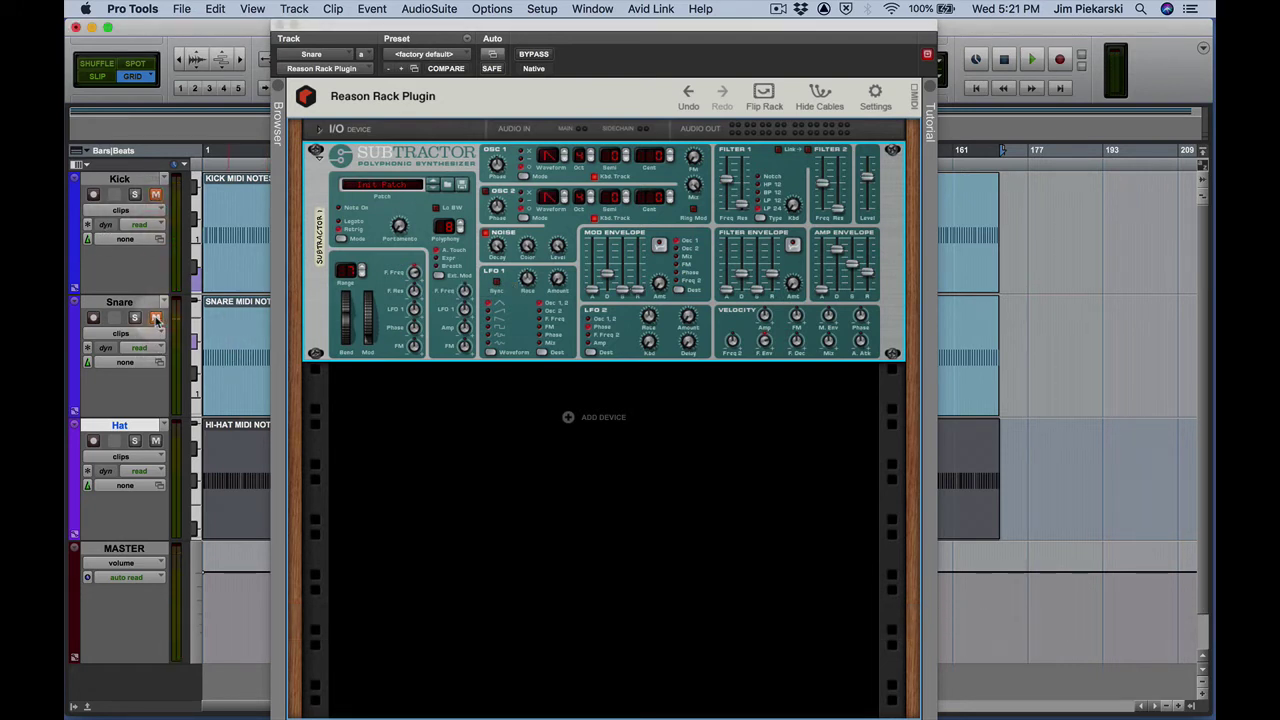
{"action": "left_click", "coordinate": [281, 27]}
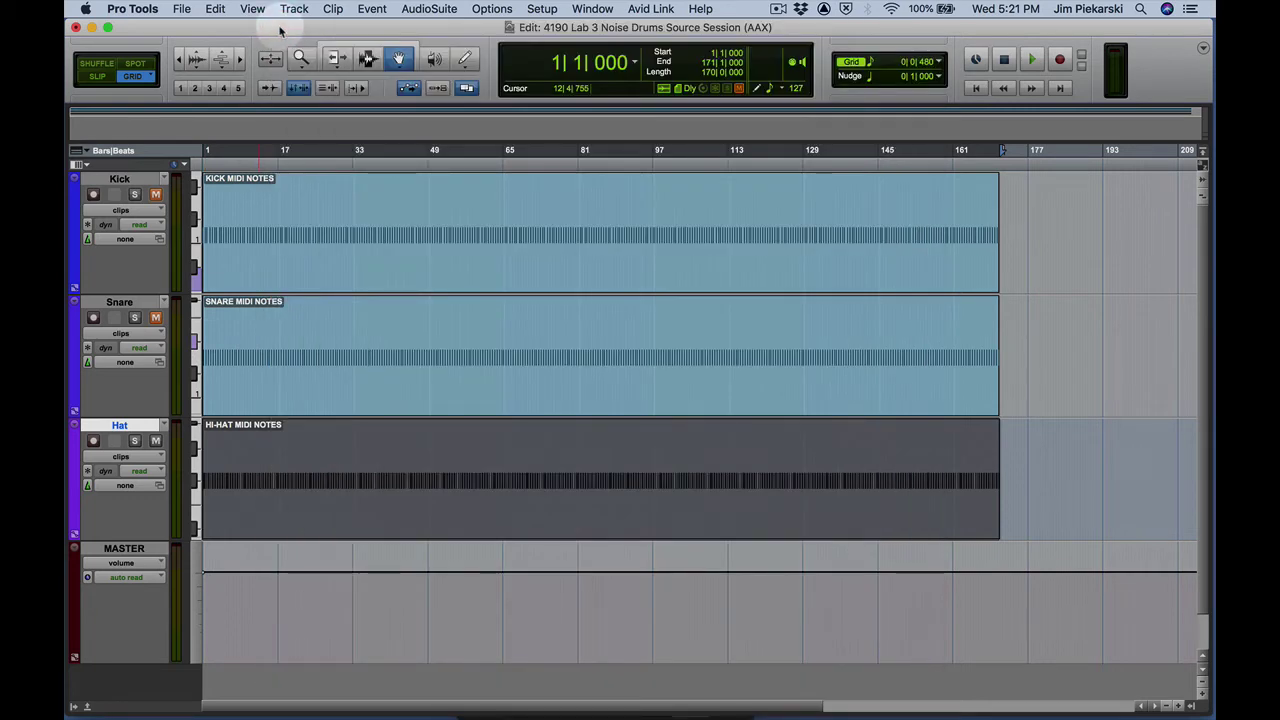
- Insert the stereo Reason Rack Plugin as an instrument on the Hat track's first insert
{"action": "key", "text": "super+equal"}
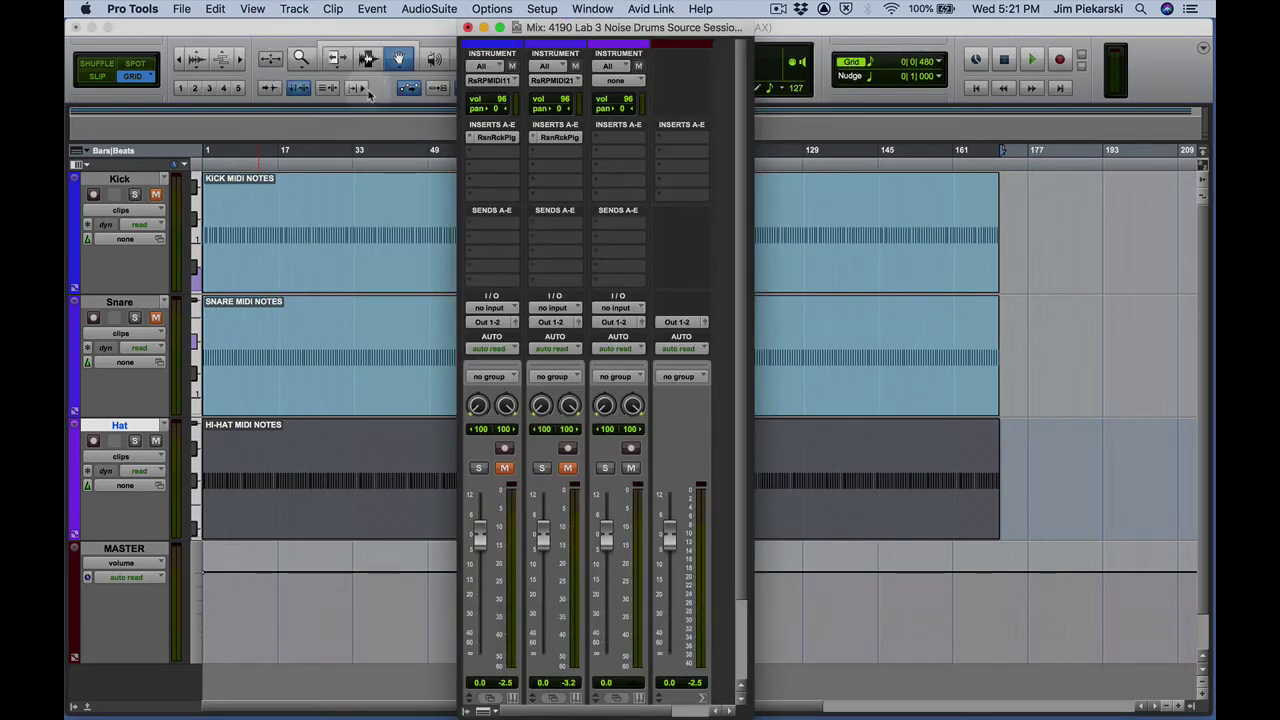
{"action": "left_click", "coordinate": [598, 142]}
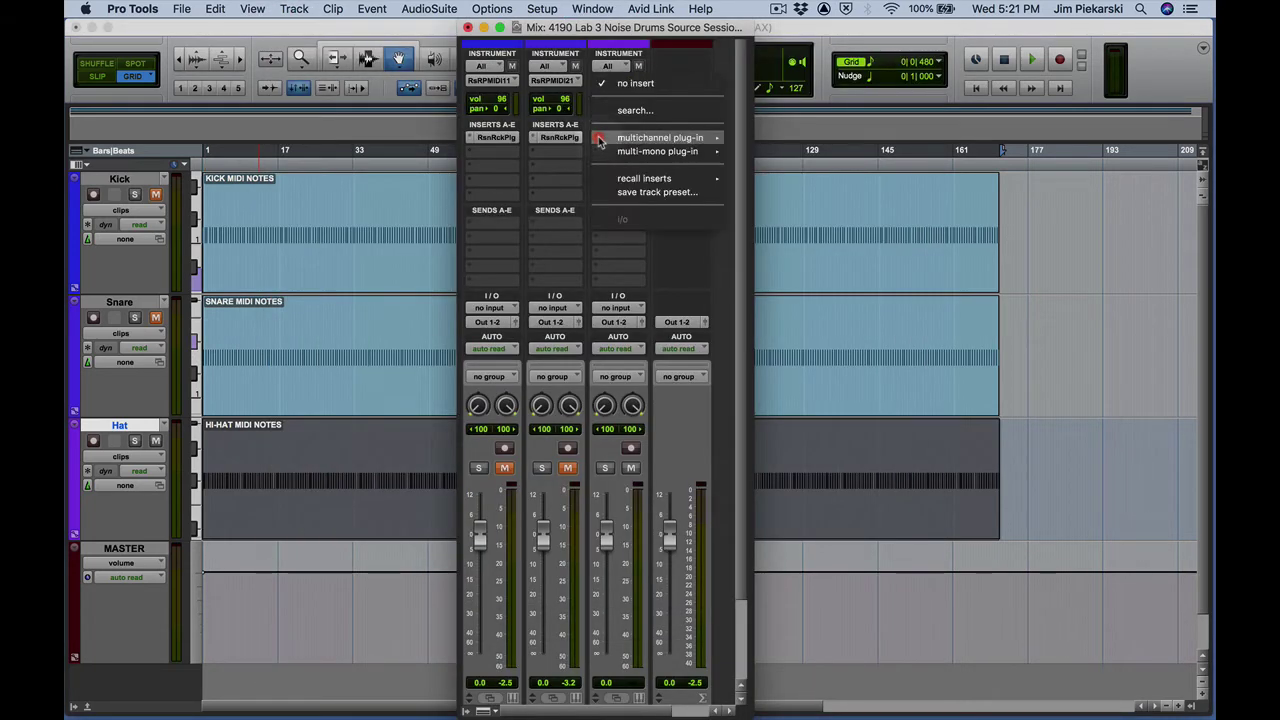
{"action": "mouse_move", "coordinate": [700, 137]}
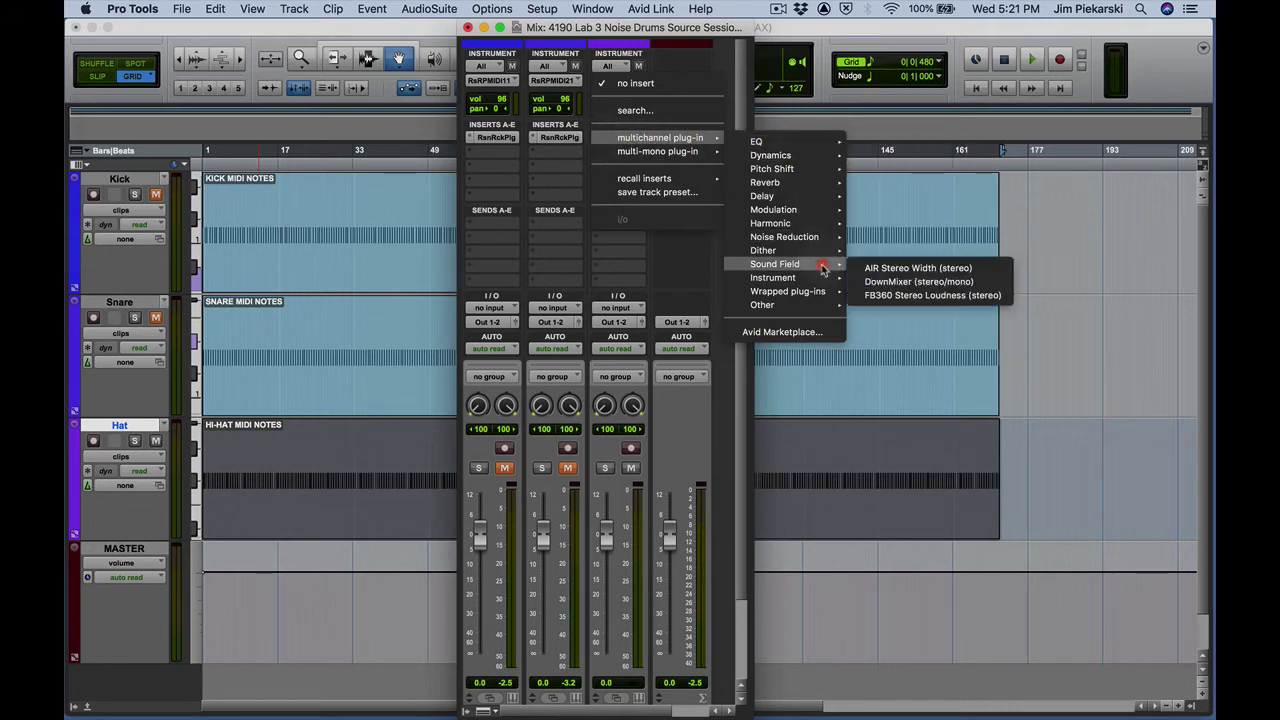
{"action": "mouse_move", "coordinate": [808, 278]}
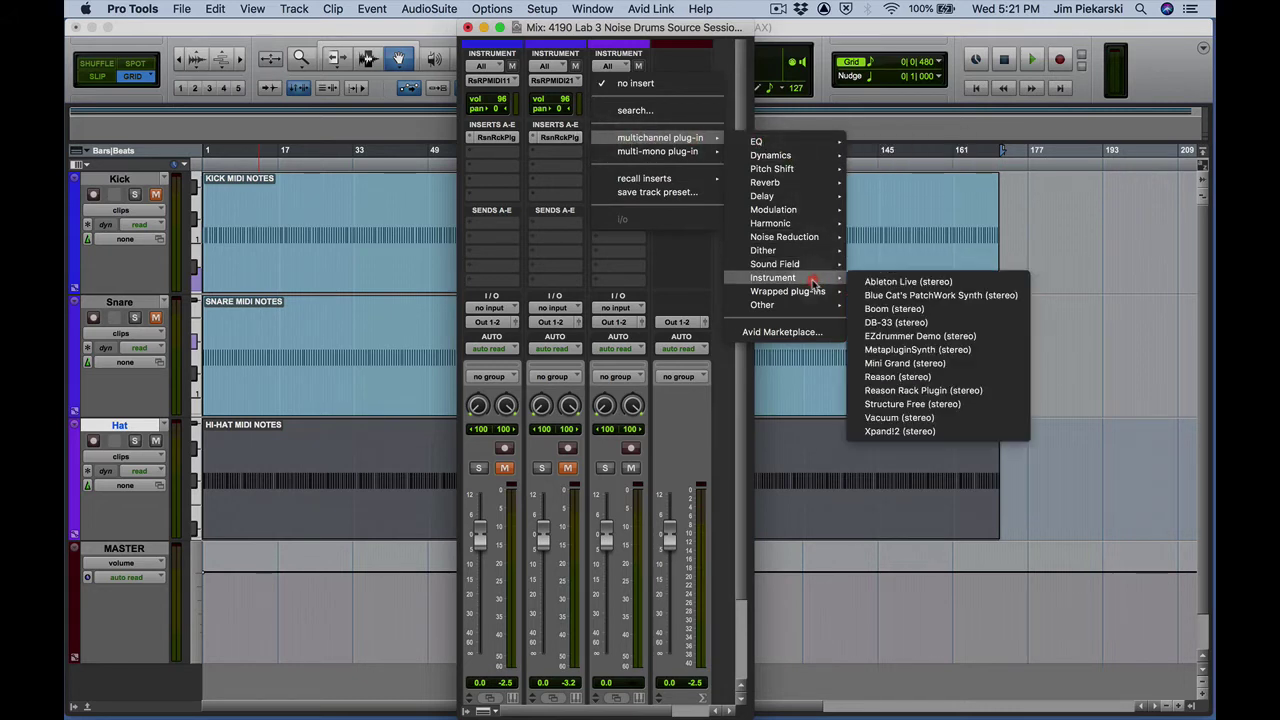
{"action": "left_click", "coordinate": [1007, 393]}
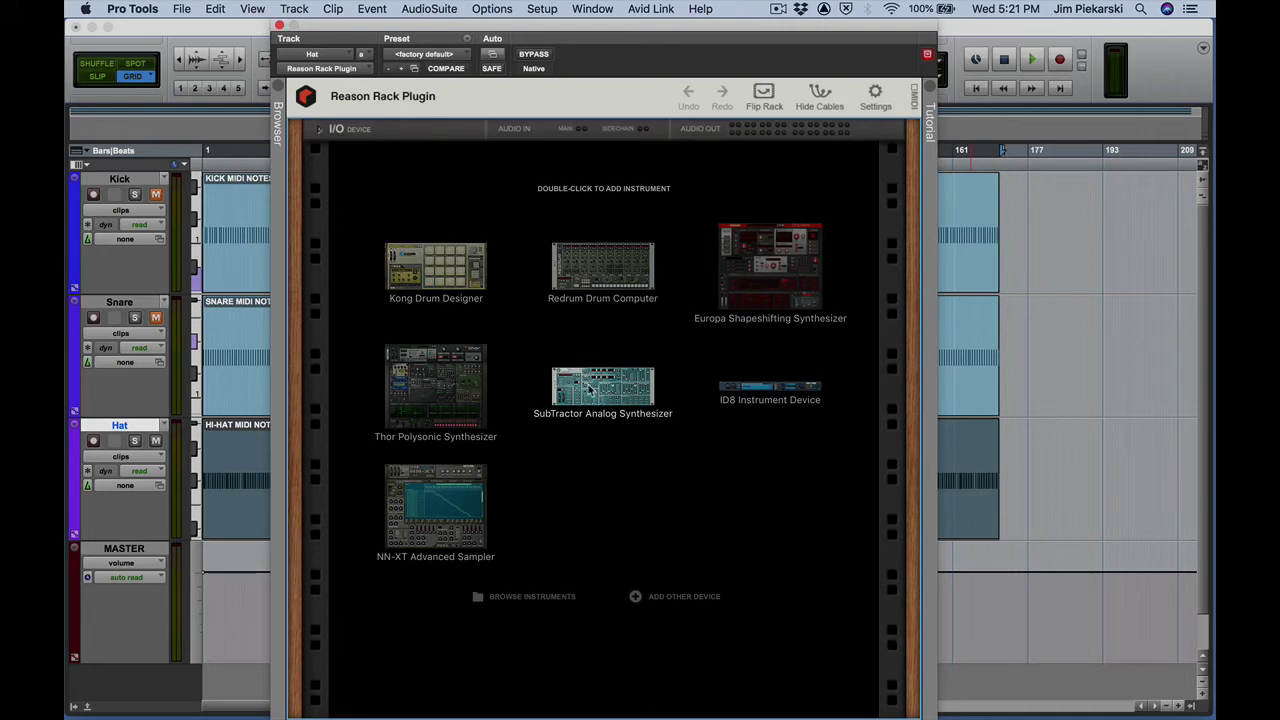
- Add a SubTractor Analog Synthesizer to the Hat's rack and reset the device to its initial patch
{"action": "double_click", "coordinate": [588, 385]}
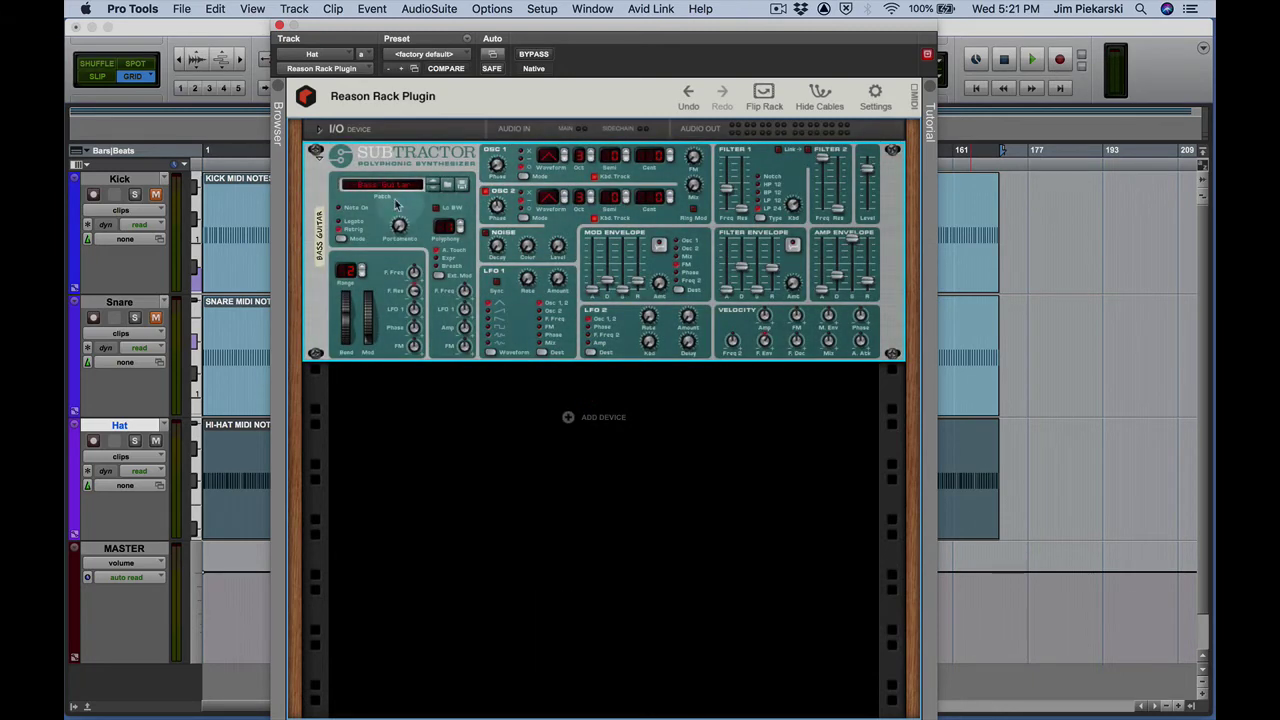
{"action": "right_click", "coordinate": [386, 201]}
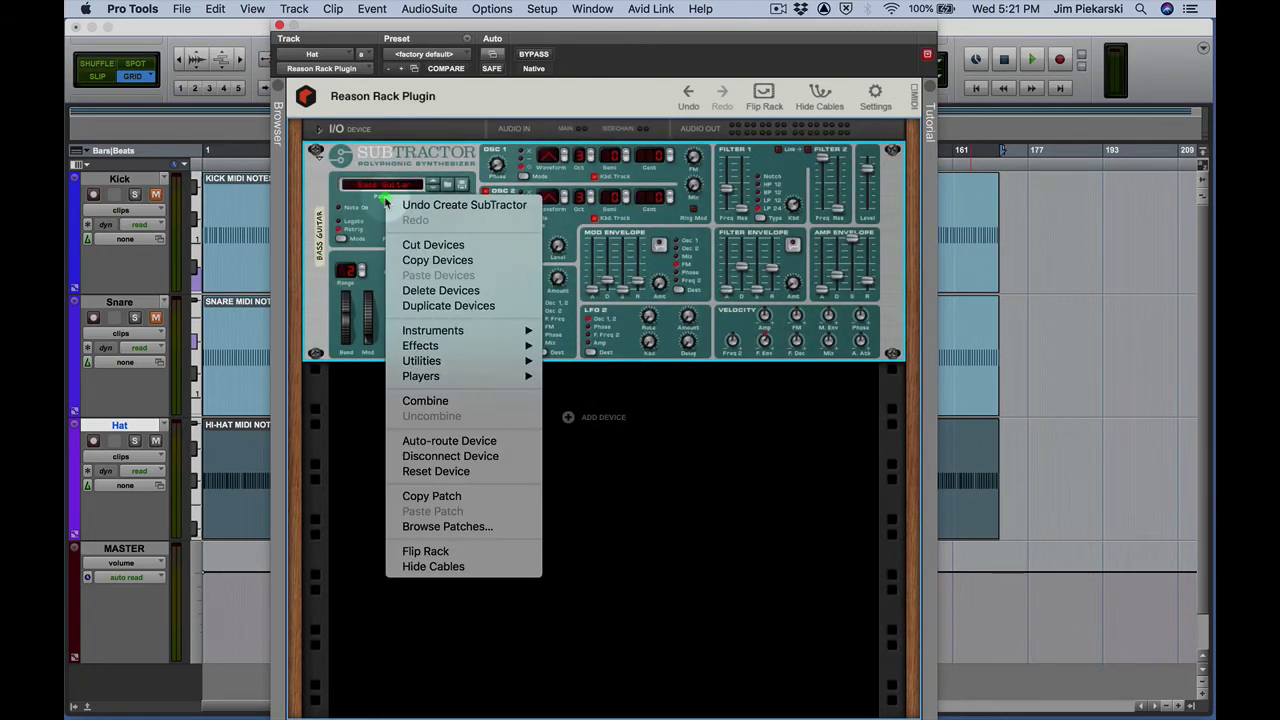
{"action": "left_click", "coordinate": [447, 472]}
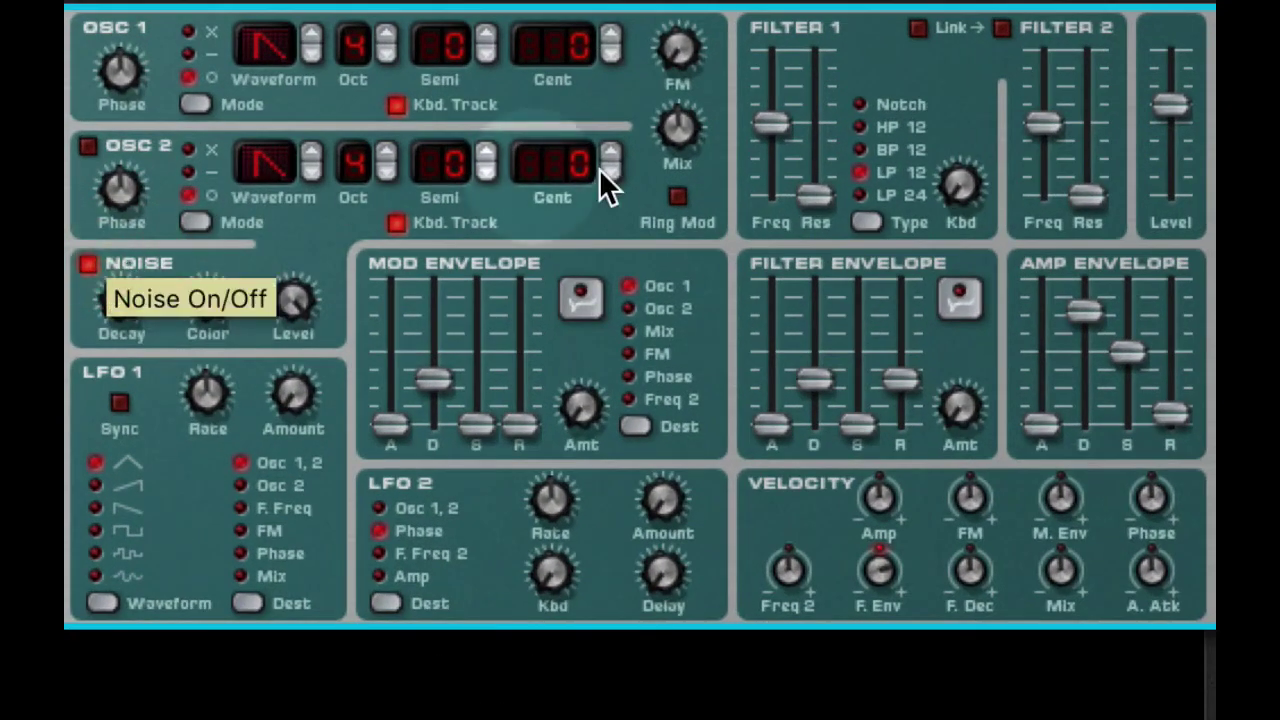
- Turn the oscillator Mix fully towards the noise, raise the Filter 1 frequency to maximum, and adjust the noise Decay for the hat
{"action": "left_click_drag", "start_coordinate": [686, 133], "coordinate": [740, 3]}
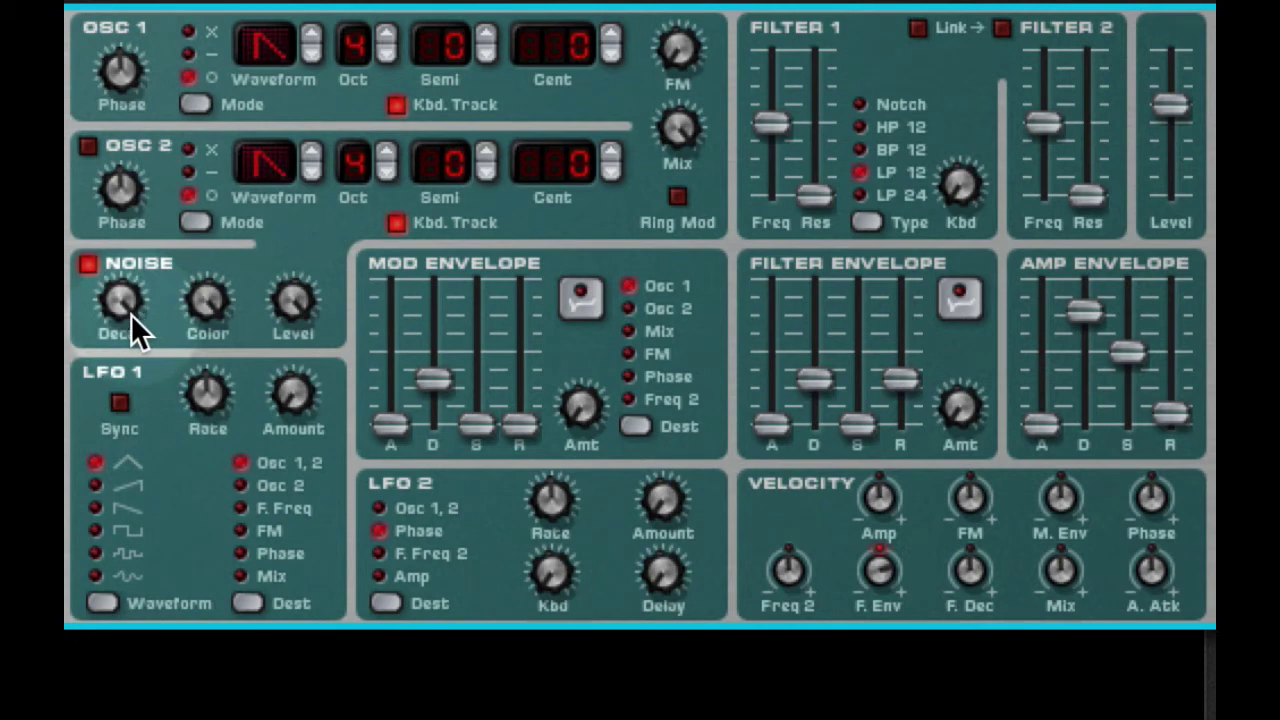
{"action": "mouse_move", "coordinate": [138, 329]}
{"action": "left_mouse_down"}
{"action": "mouse_move", "coordinate": [121, 305]}
{"action": "mouse_move", "coordinate": [116, 372]}
{"action": "left_mouse_up"}
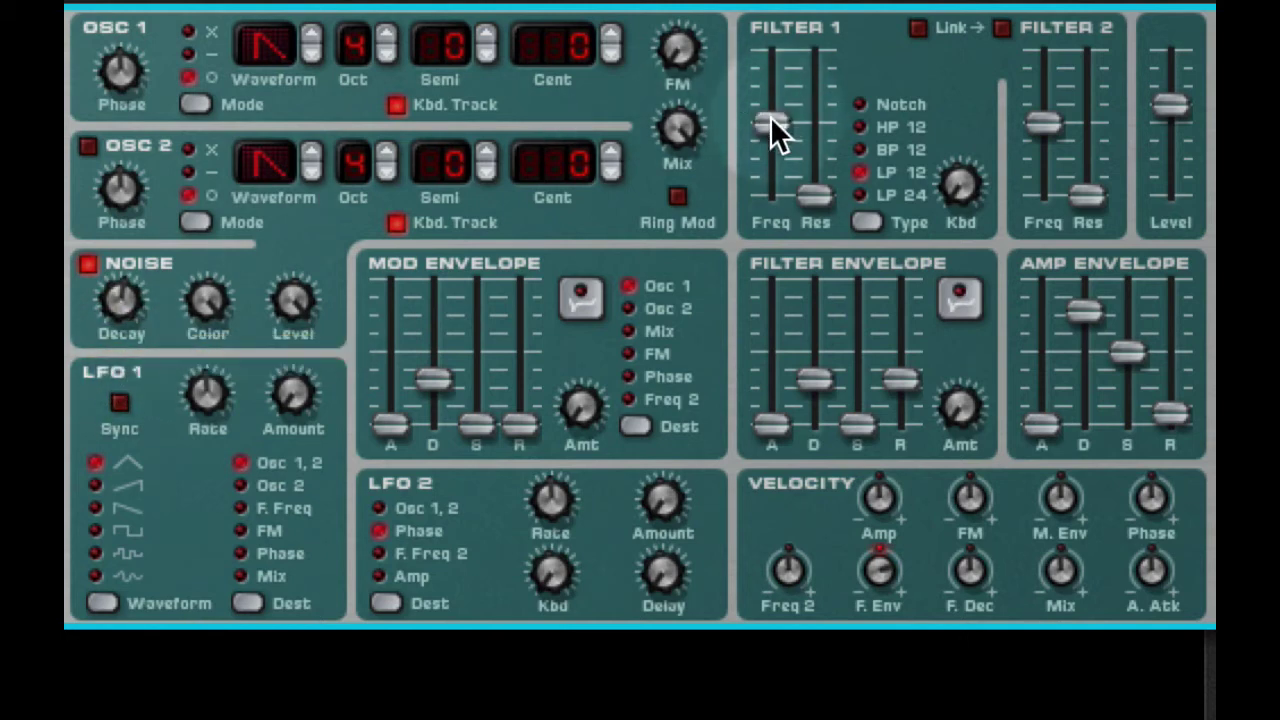
{"action": "left_click_drag", "start_coordinate": [770, 120], "coordinate": [793, 47]}
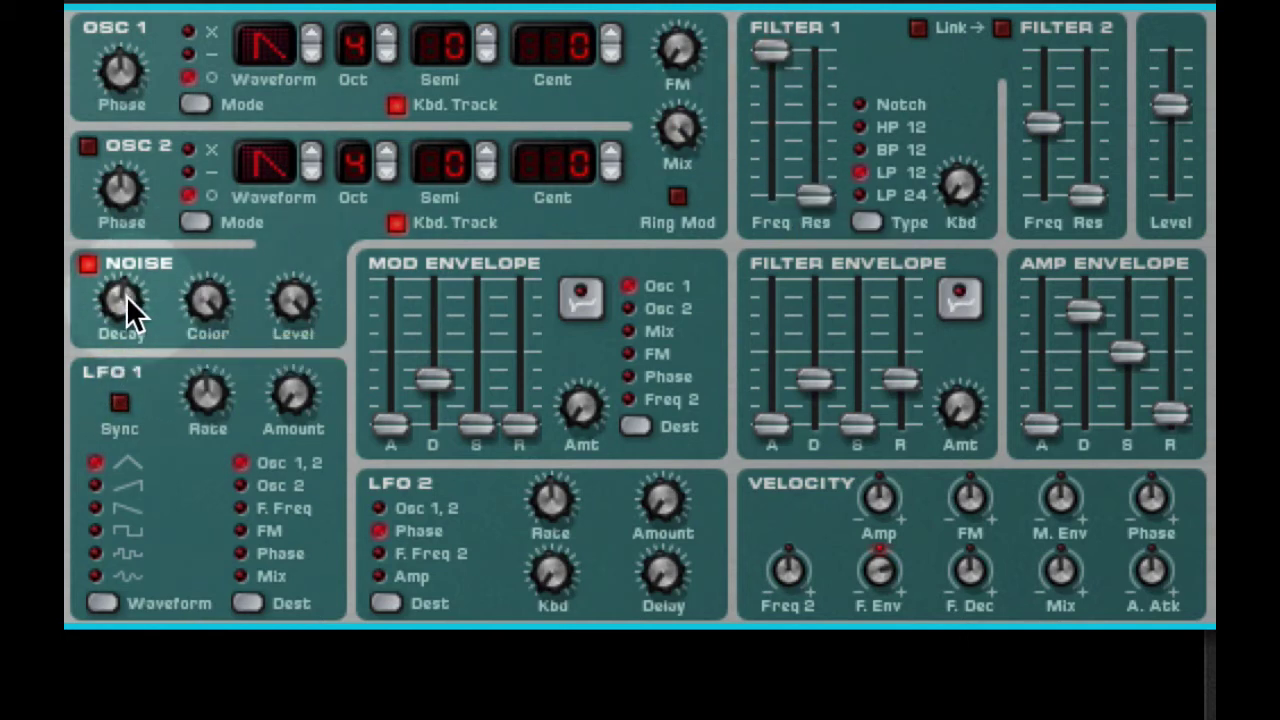
{"action": "left_click_drag", "start_coordinate": [126, 296], "coordinate": [135, 304]}
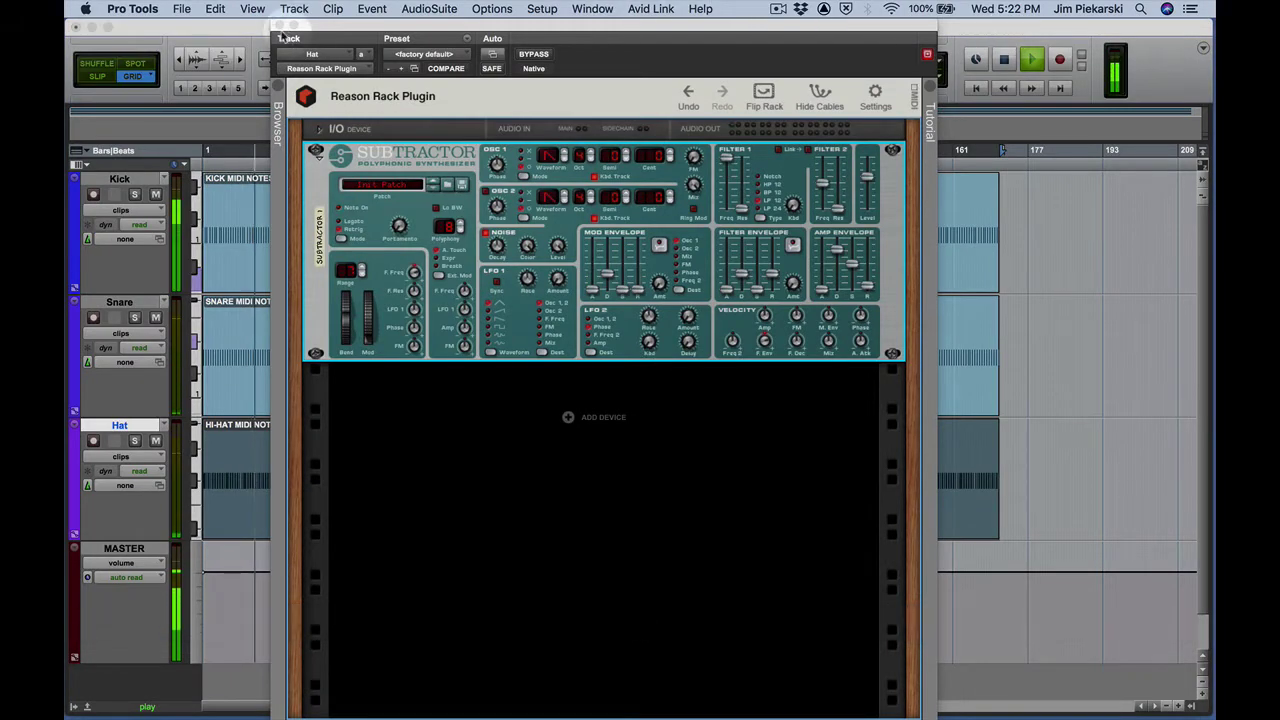
- In the mixer, lower the Snare volume to -4.3 dB and centre both pans on the Kick and Snare tracks
{"action": "key", "text": "super+equal"}
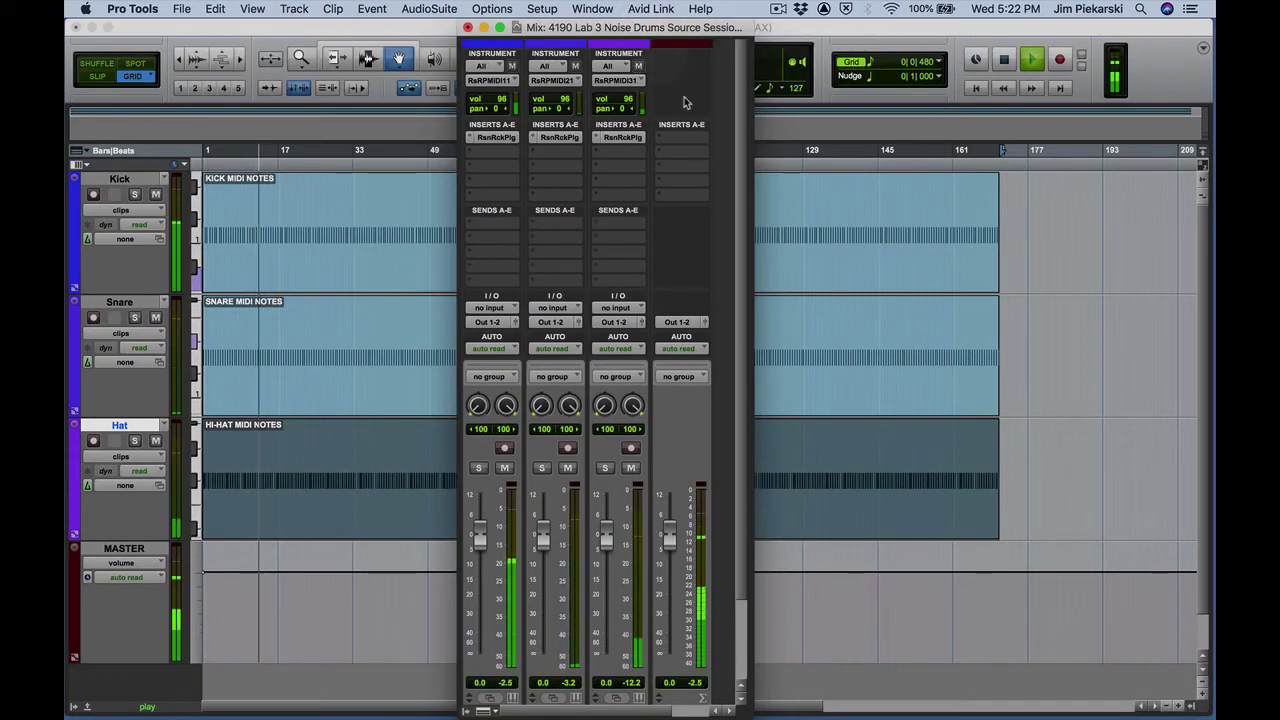
{"action": "left_click_drag", "start_coordinate": [543, 538], "coordinate": [542, 552]}
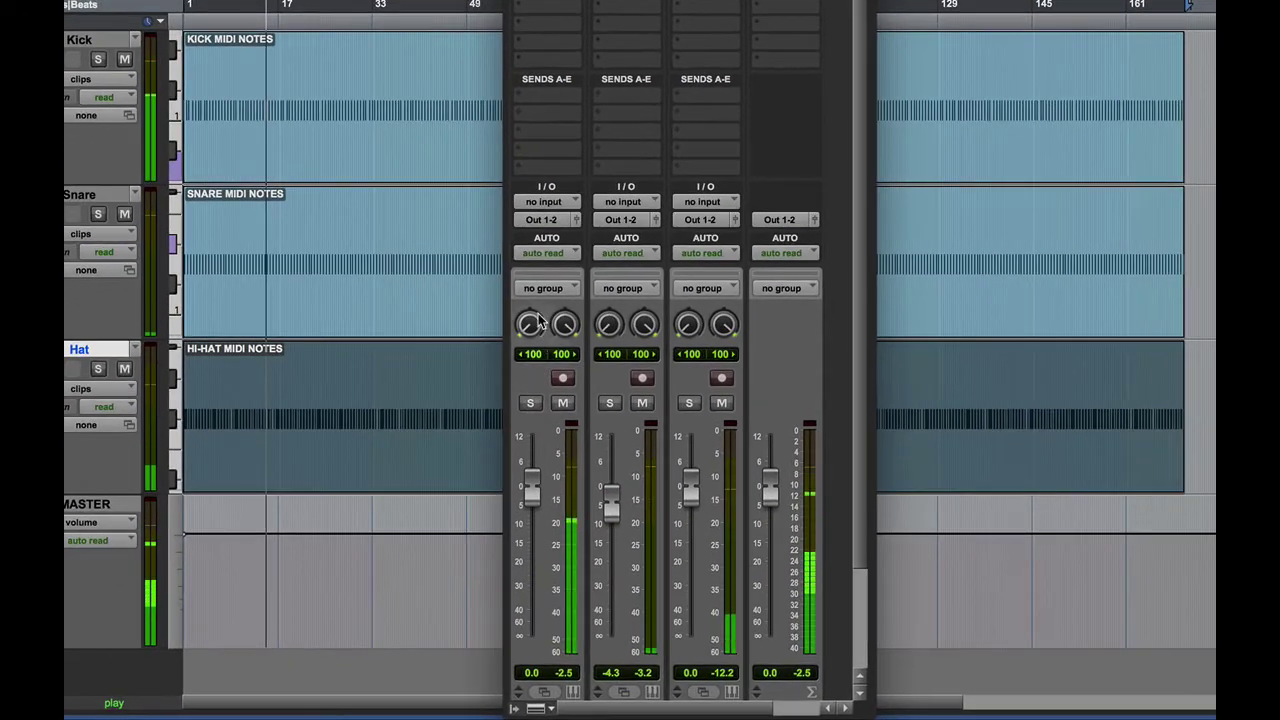
{"action": "left_click", "coordinate": [527, 325], "text": "alt"}
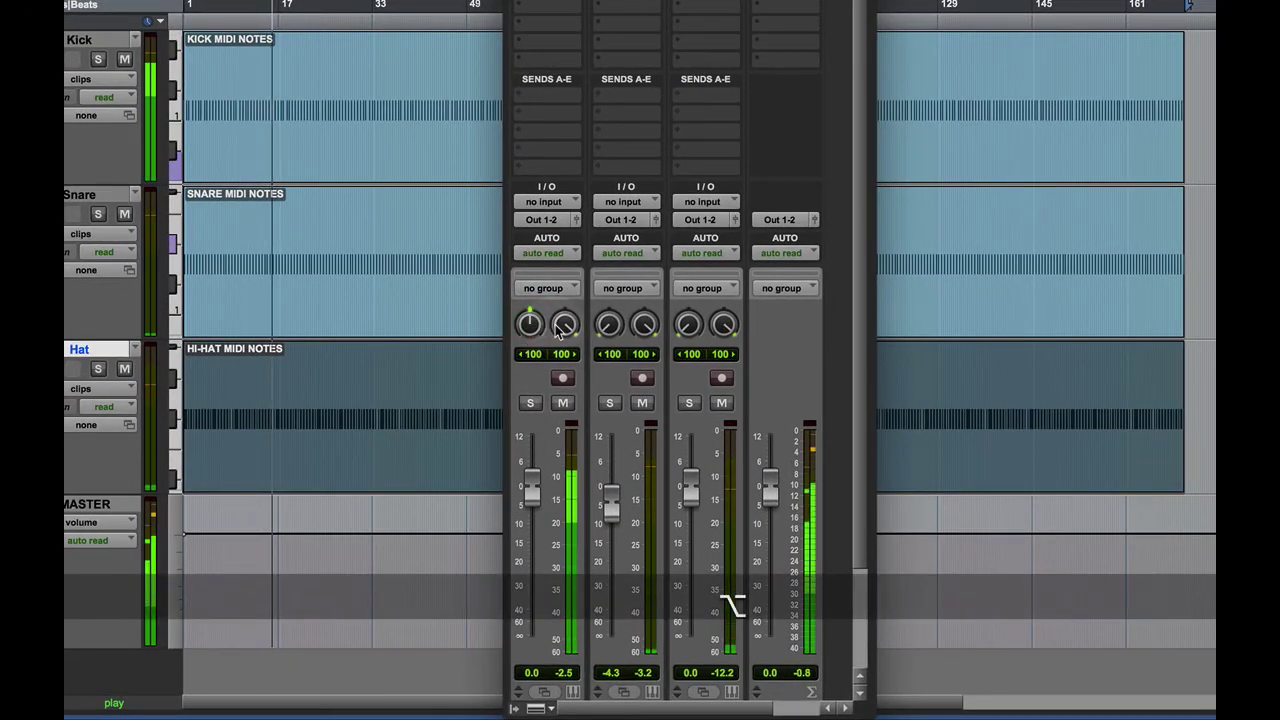
{"action": "left_click", "coordinate": [565, 325], "text": "alt"}
{"action": "left_click", "coordinate": [610, 325], "text": "alt"}
{"action": "left_click", "coordinate": [645, 325], "text": "alt"}
- Pan both Hat channels to 24 right, set the Hat volume to -3.6 dB and the Kick volume to +0.4 dB, and stop playback
{"action": "left_click", "coordinate": [692, 326], "text": "alt"}
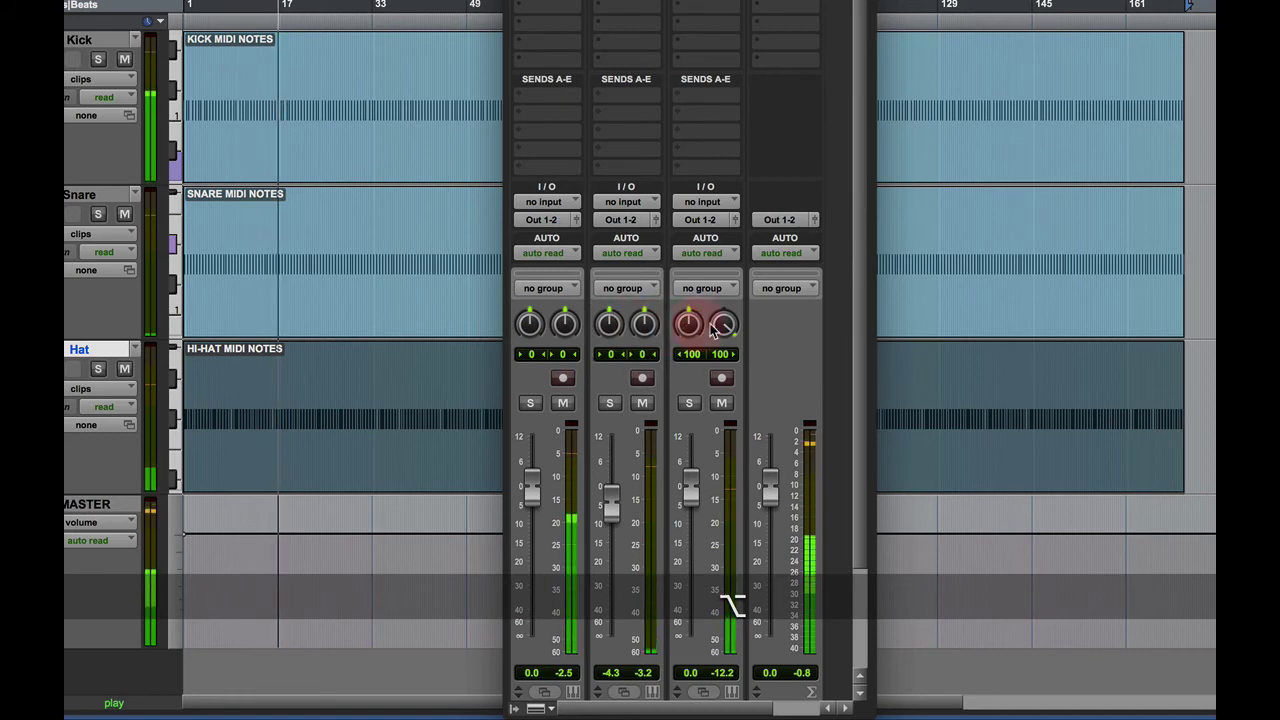
{"action": "left_click_drag", "start_coordinate": [726, 324], "coordinate": [699, 322]}
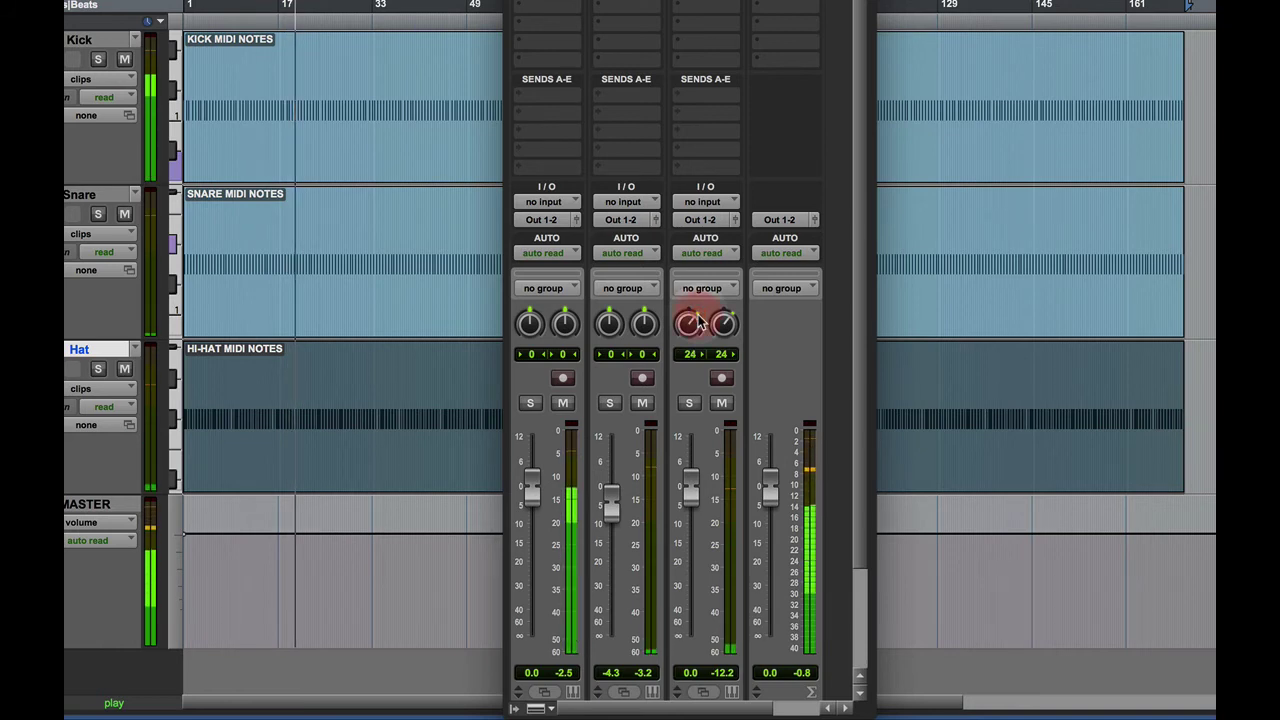
{"action": "left_click_drag", "start_coordinate": [692, 490], "coordinate": [689, 503]}
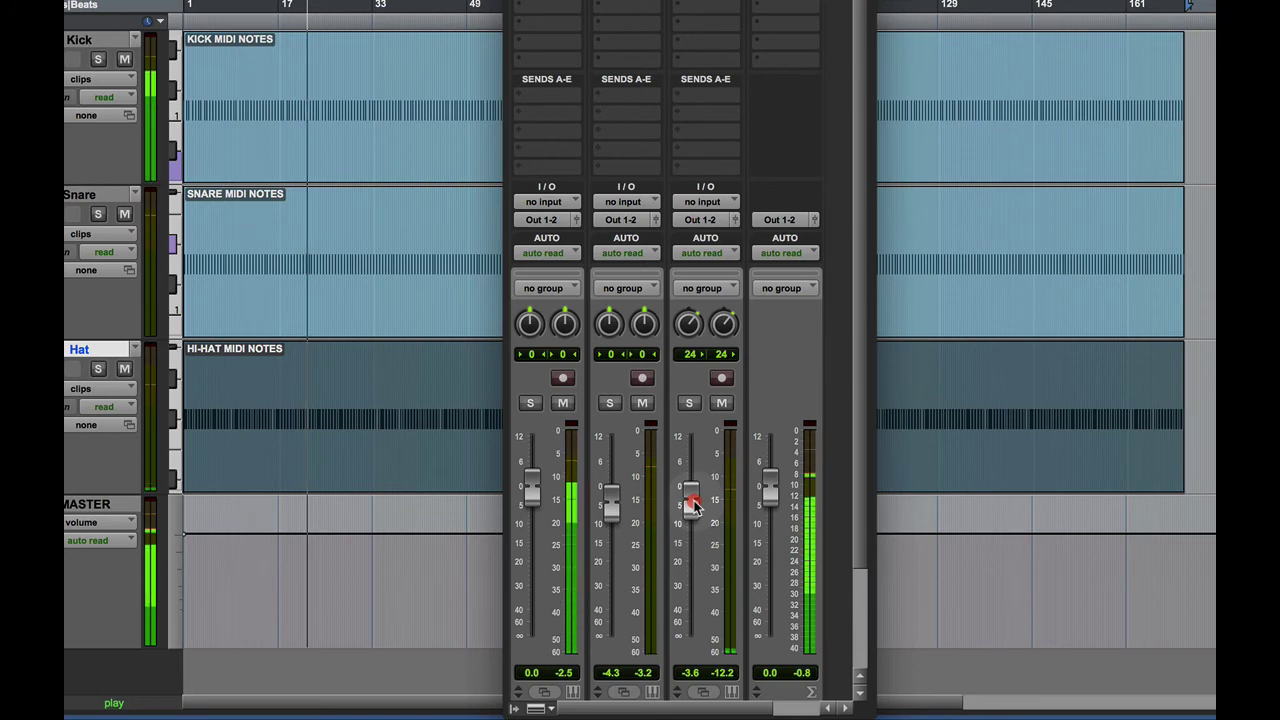
{"action": "left_click_drag", "start_coordinate": [532, 489], "coordinate": [538, 497]}
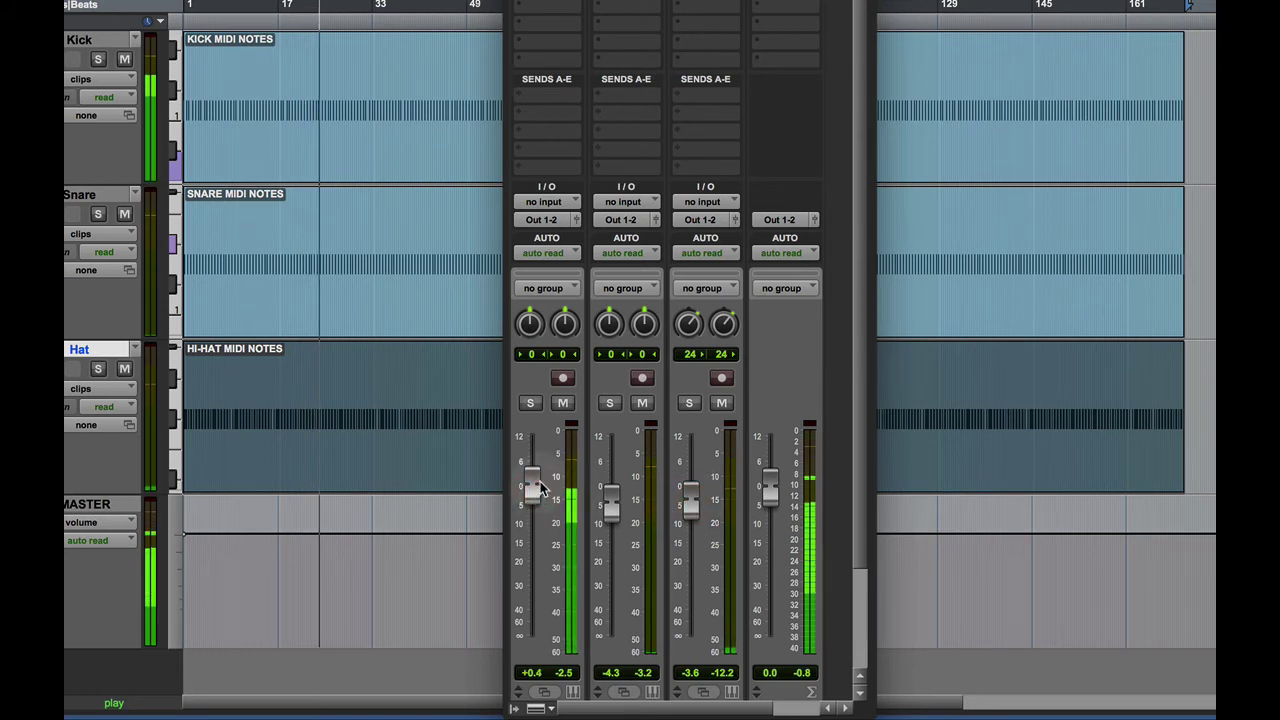
{"action": "key", "text": "space"}
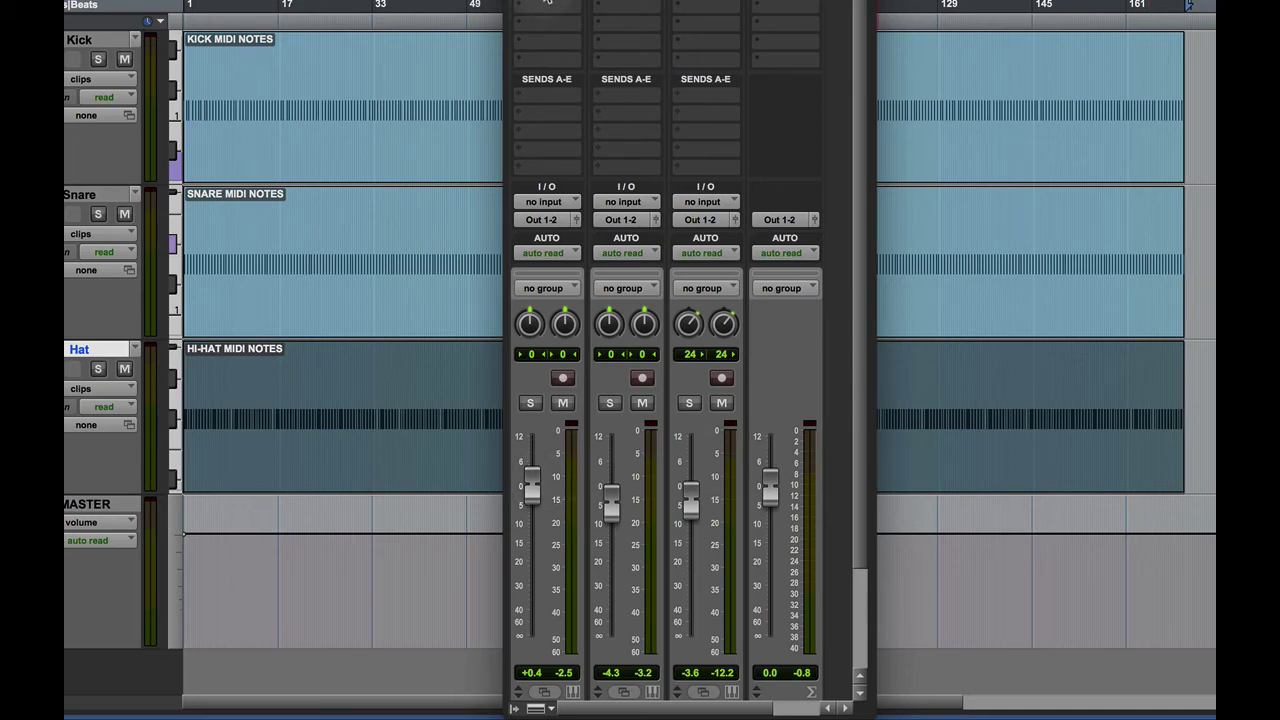
- Save the Kick track's SubTractor patch as JP Kick in the session folder and close its plug-in window
{"action": "left_click", "coordinate": [546, 1]}
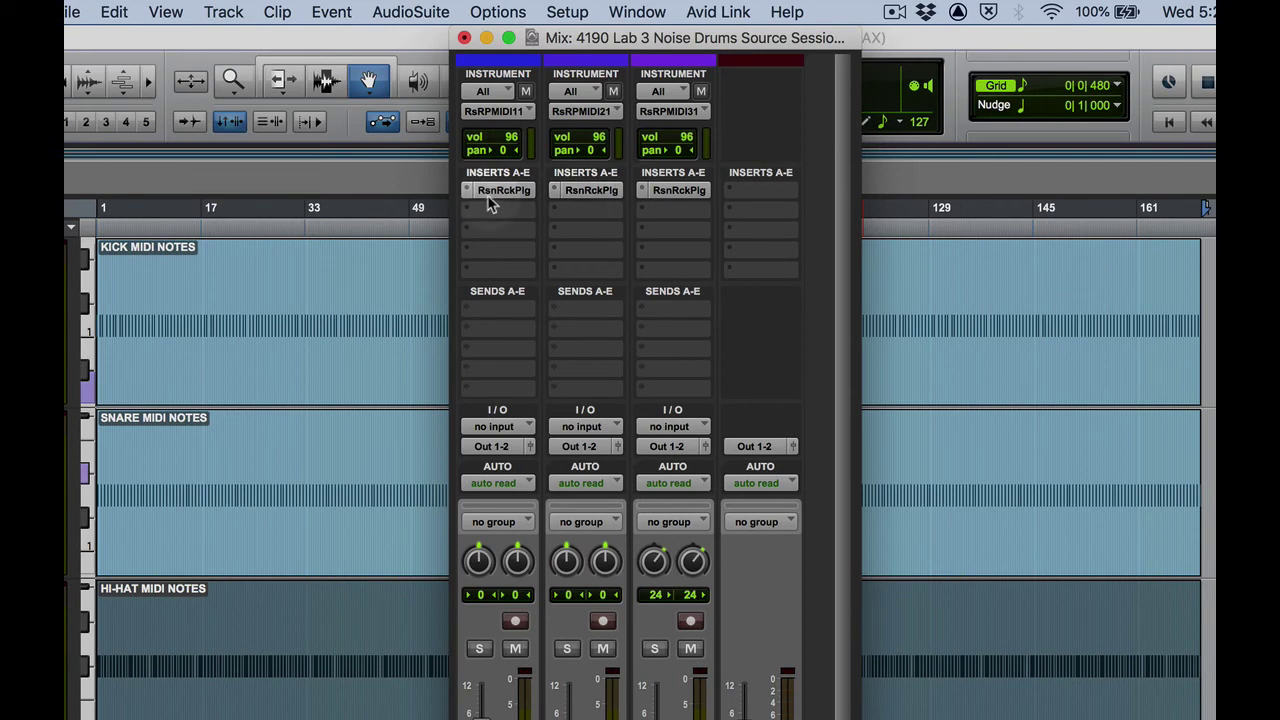
{"action": "left_click", "coordinate": [499, 192]}
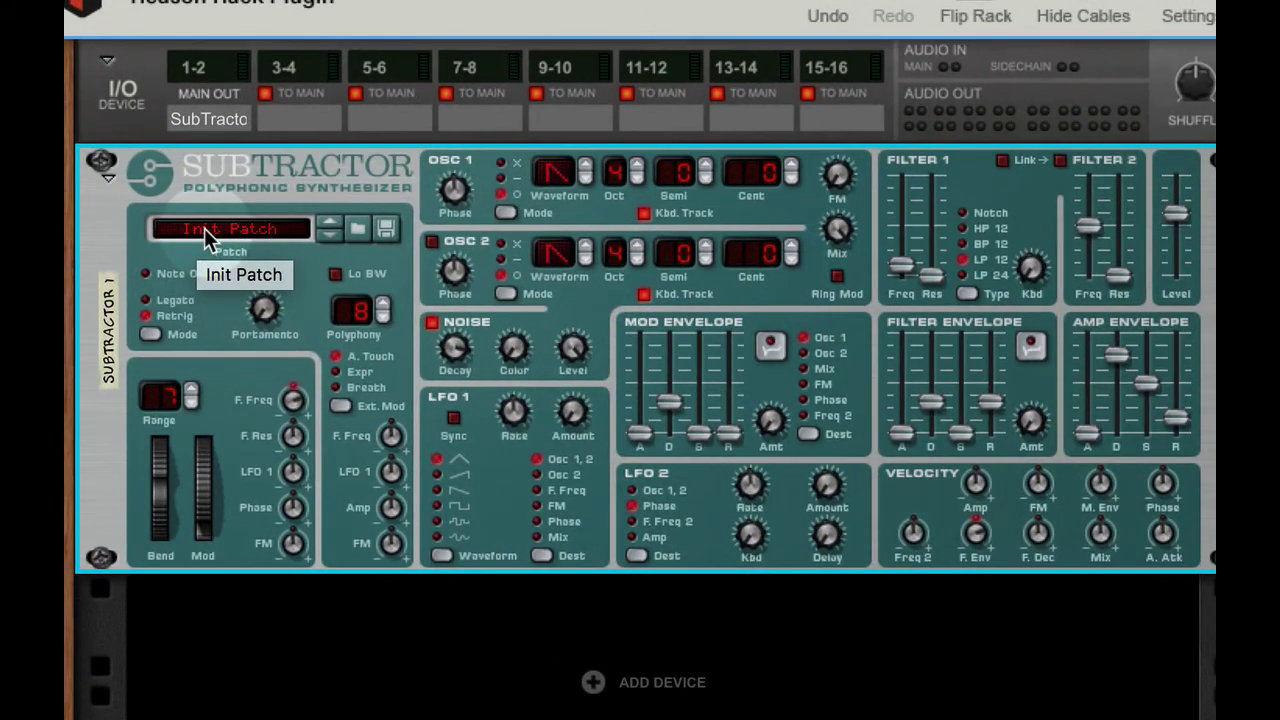
{"action": "left_click", "coordinate": [391, 228]}
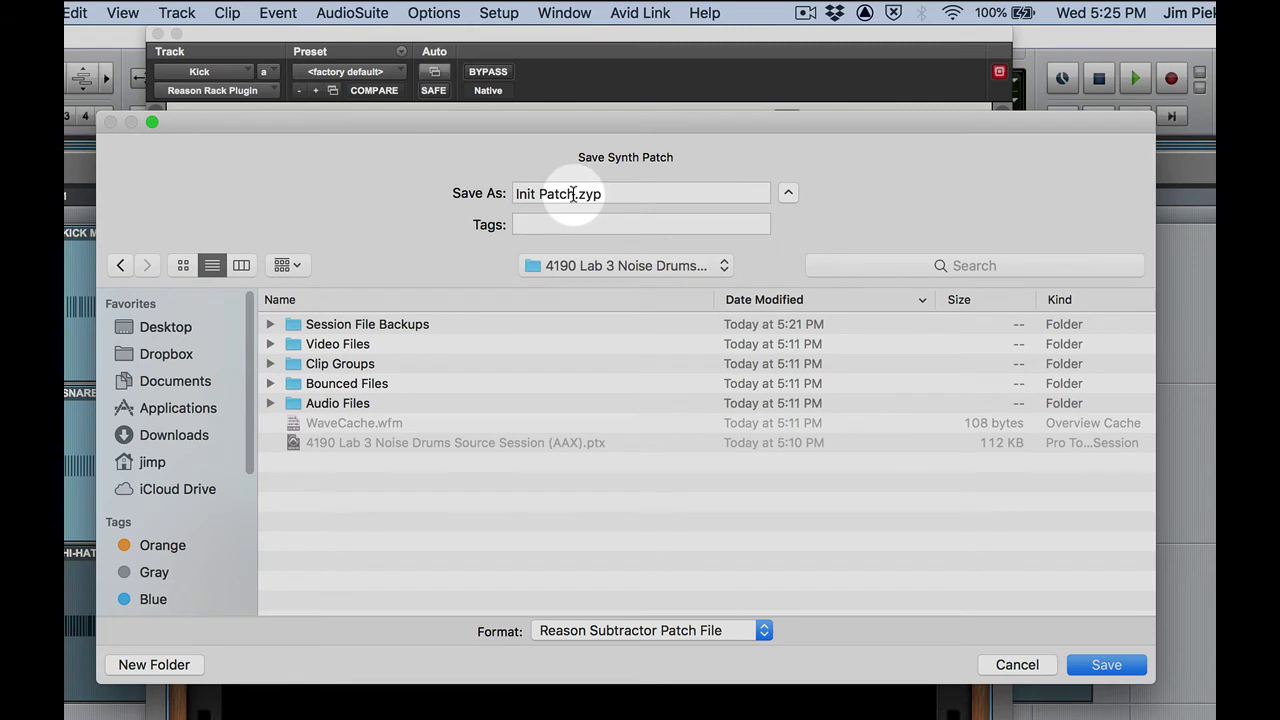
{"action": "left_click", "coordinate": [573, 194]}
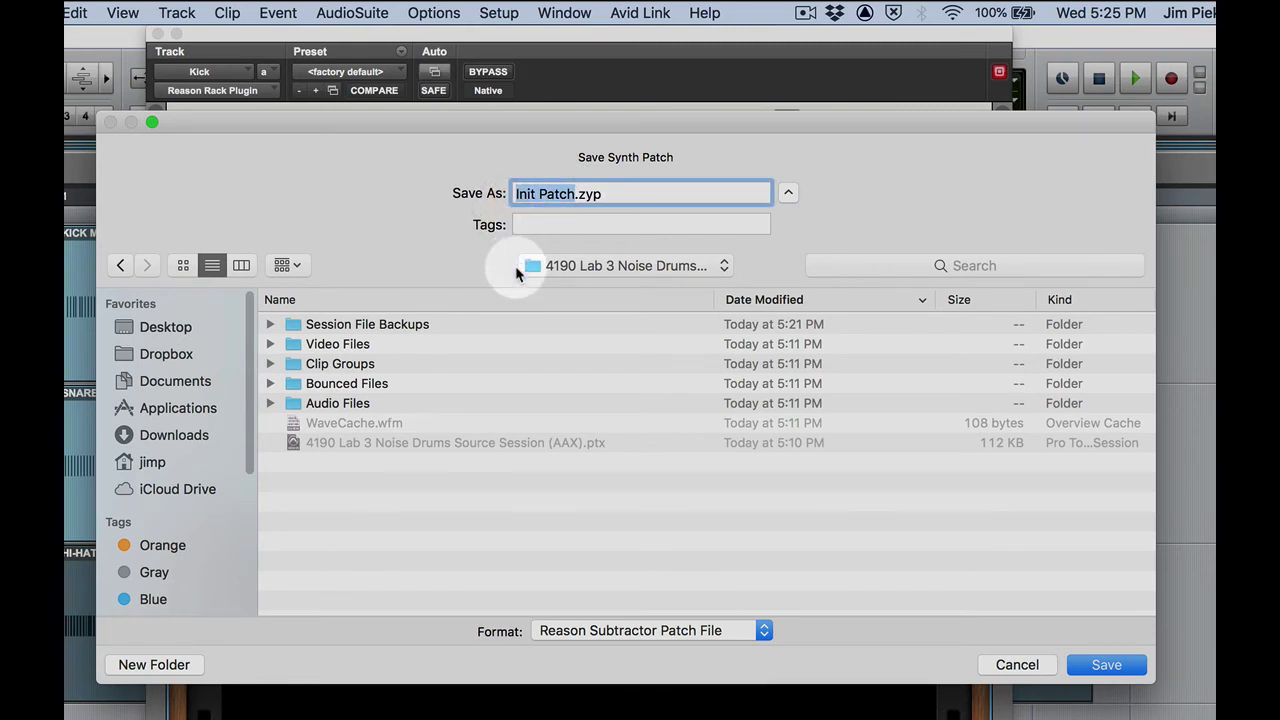
{"action": "key", "text": "BackSpace"}
{"action": "type", "text": "JP Kick"}
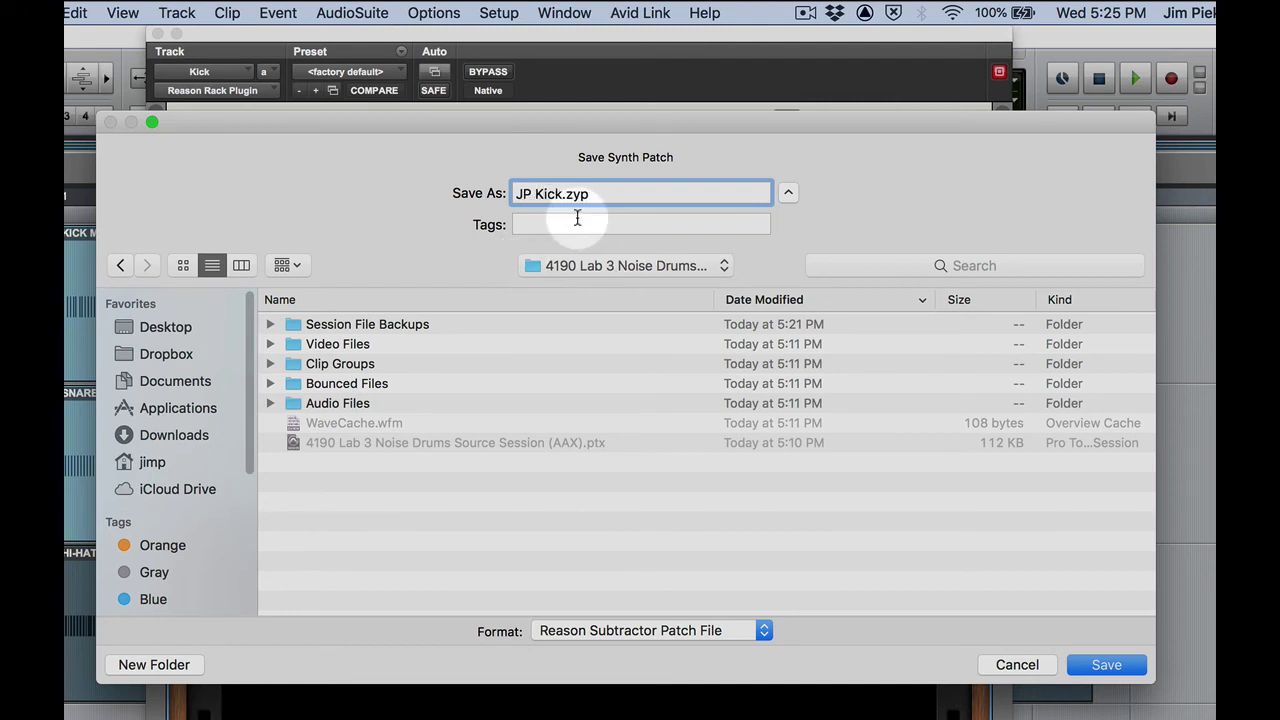
{"action": "left_click", "coordinate": [1100, 667]}
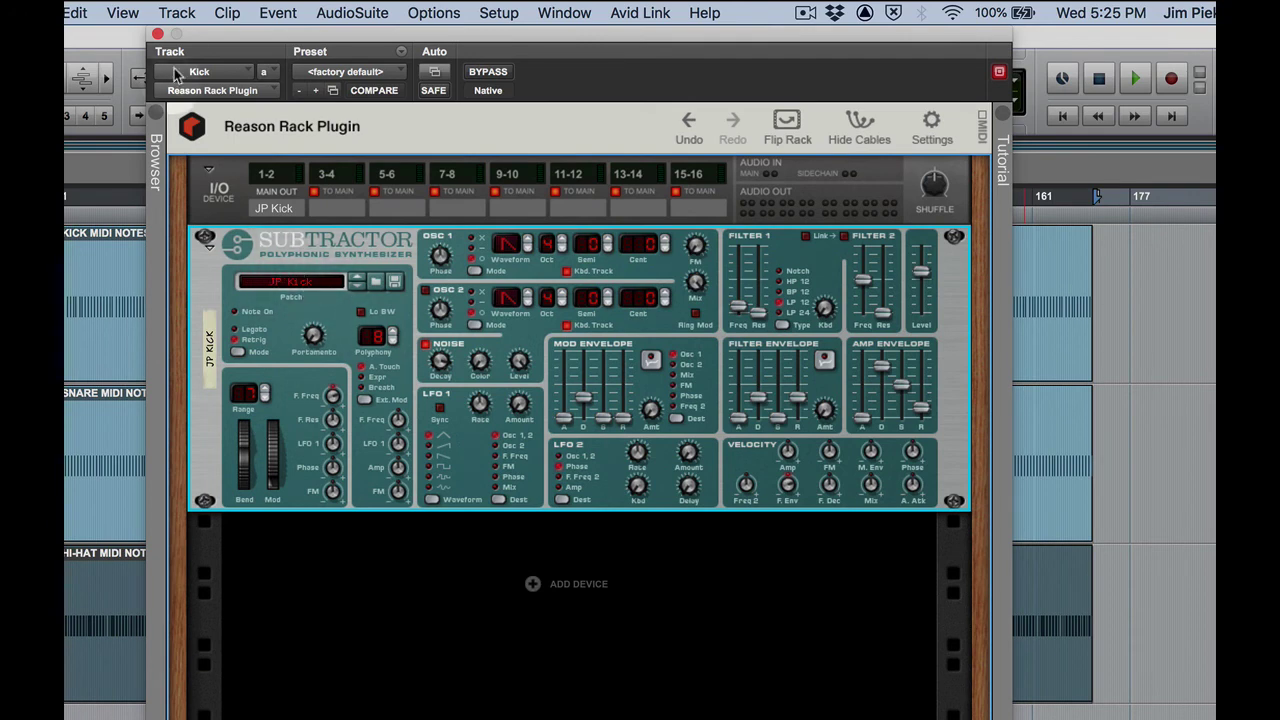
{"action": "left_click", "coordinate": [157, 34]}
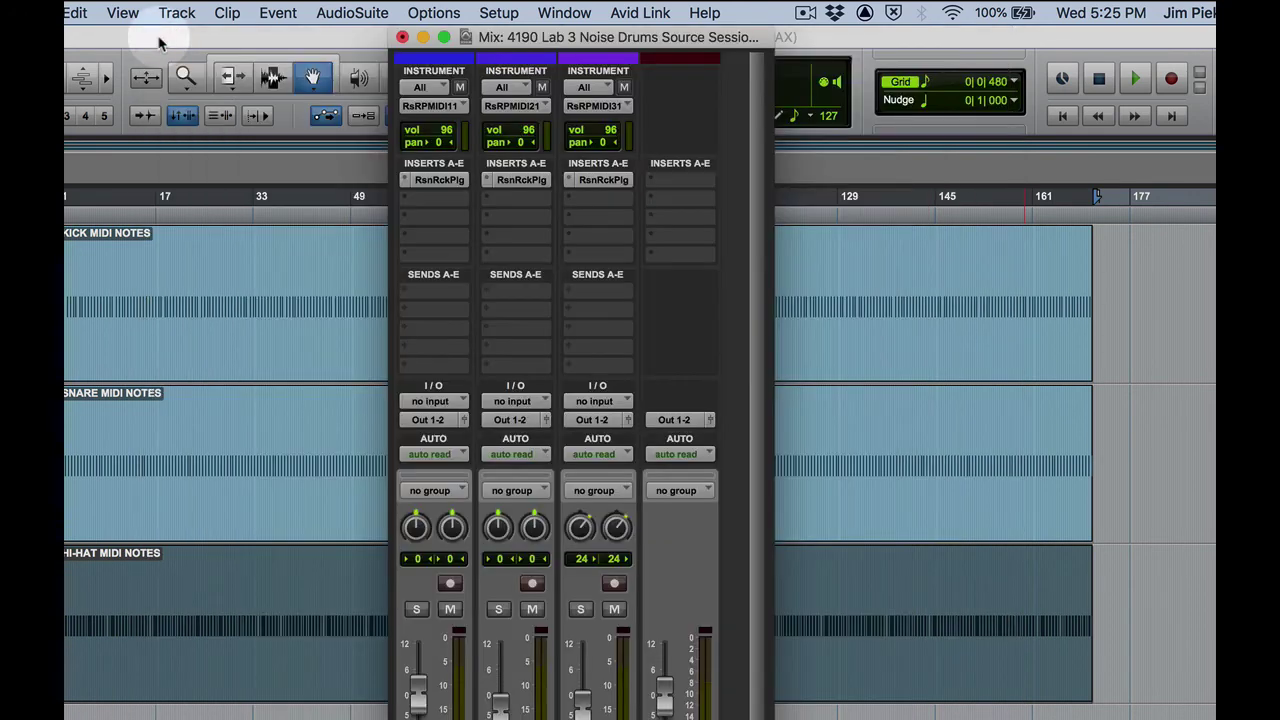
- Save the Snare track's SubTractor patch as JP Snare in the session folder and close its plug-in window
{"action": "left_click", "coordinate": [517, 182]}
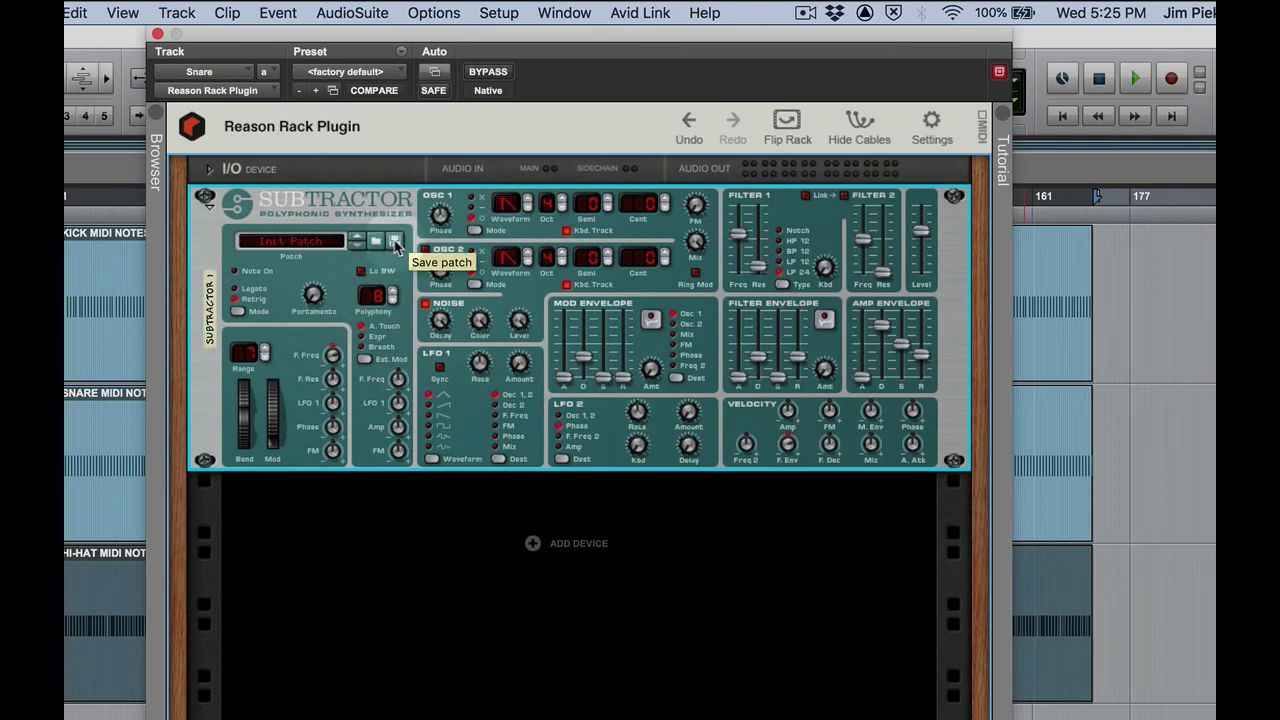
{"action": "left_click", "coordinate": [396, 245]}
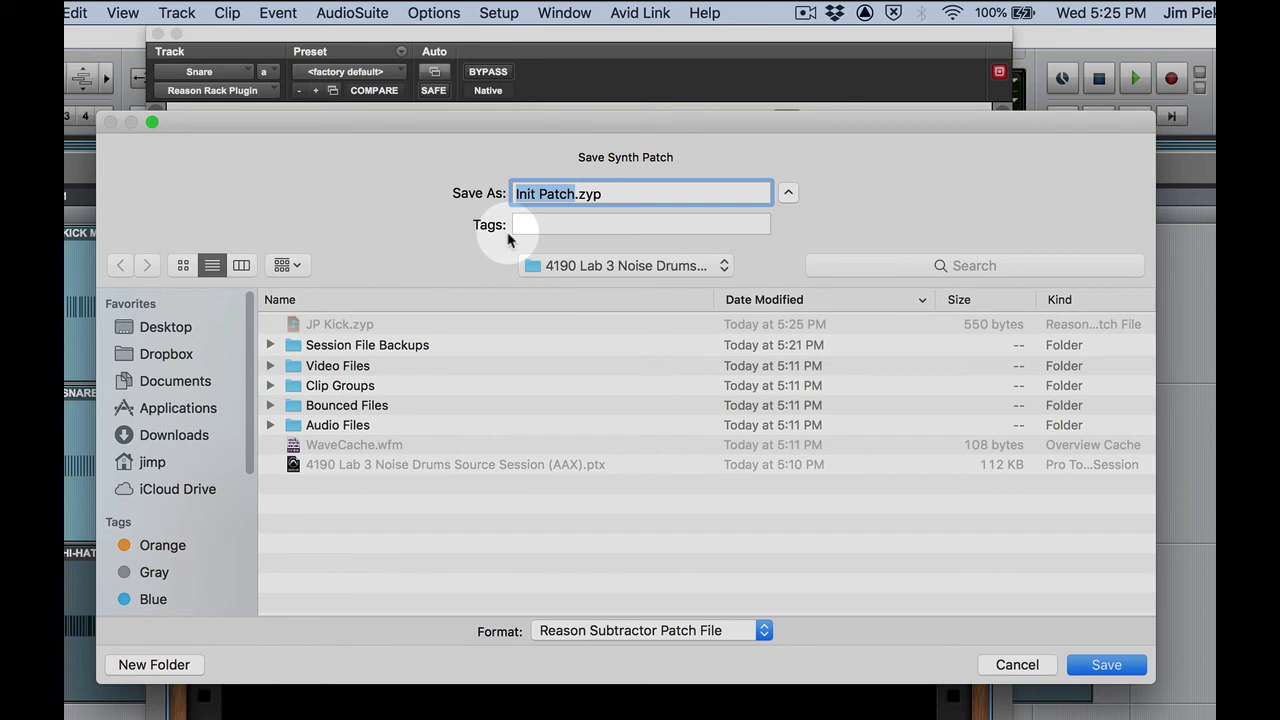
{"action": "type", "text": "JP Sna"}
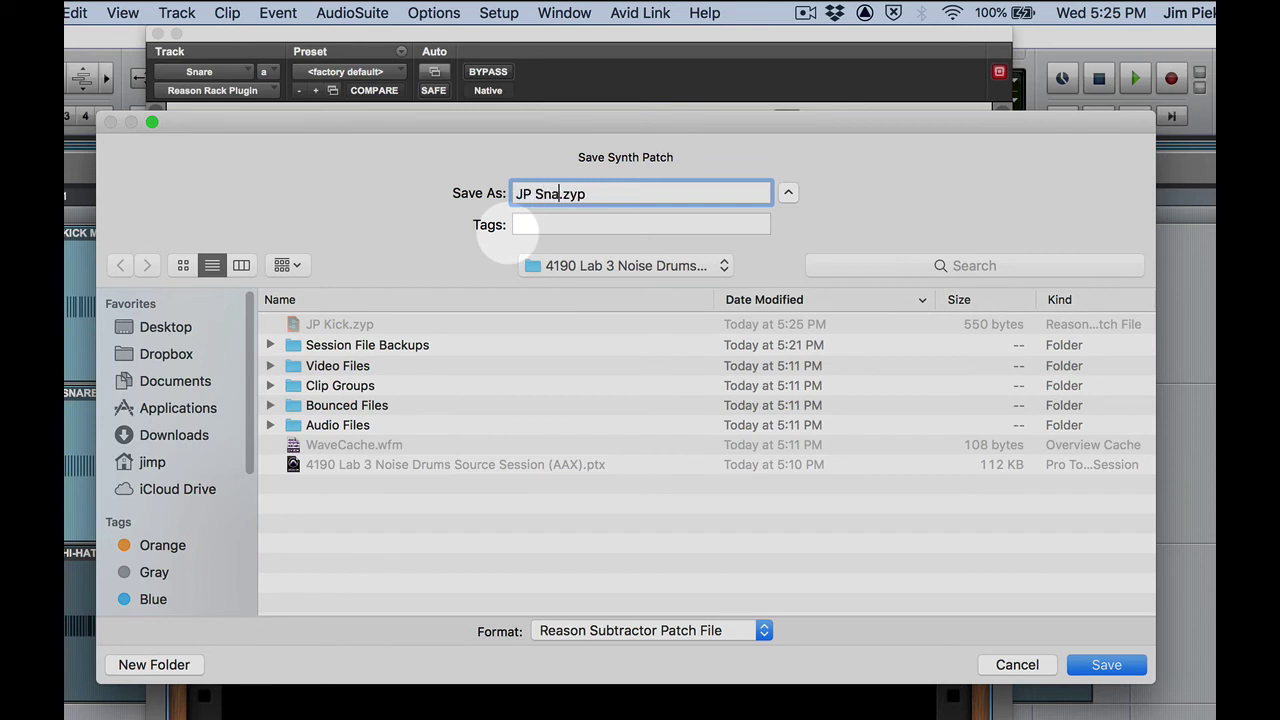
{"action": "type", "text": "re"}
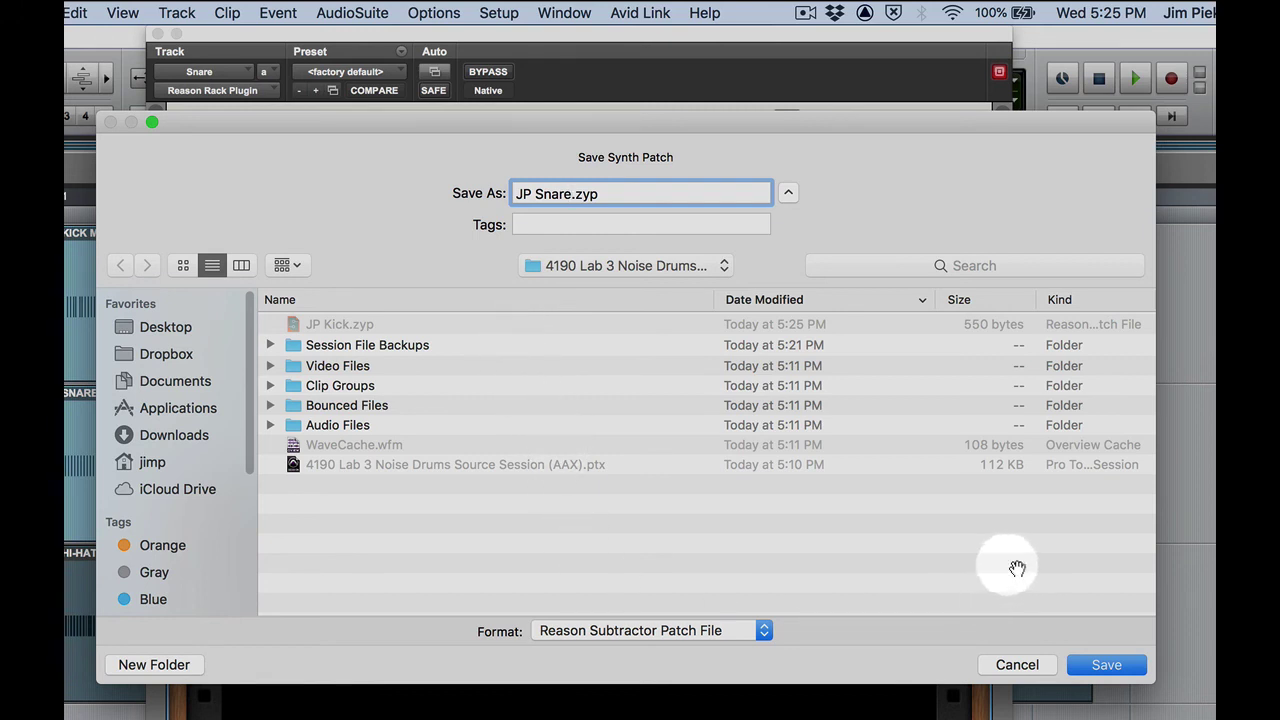
{"action": "left_click", "coordinate": [1106, 666]}
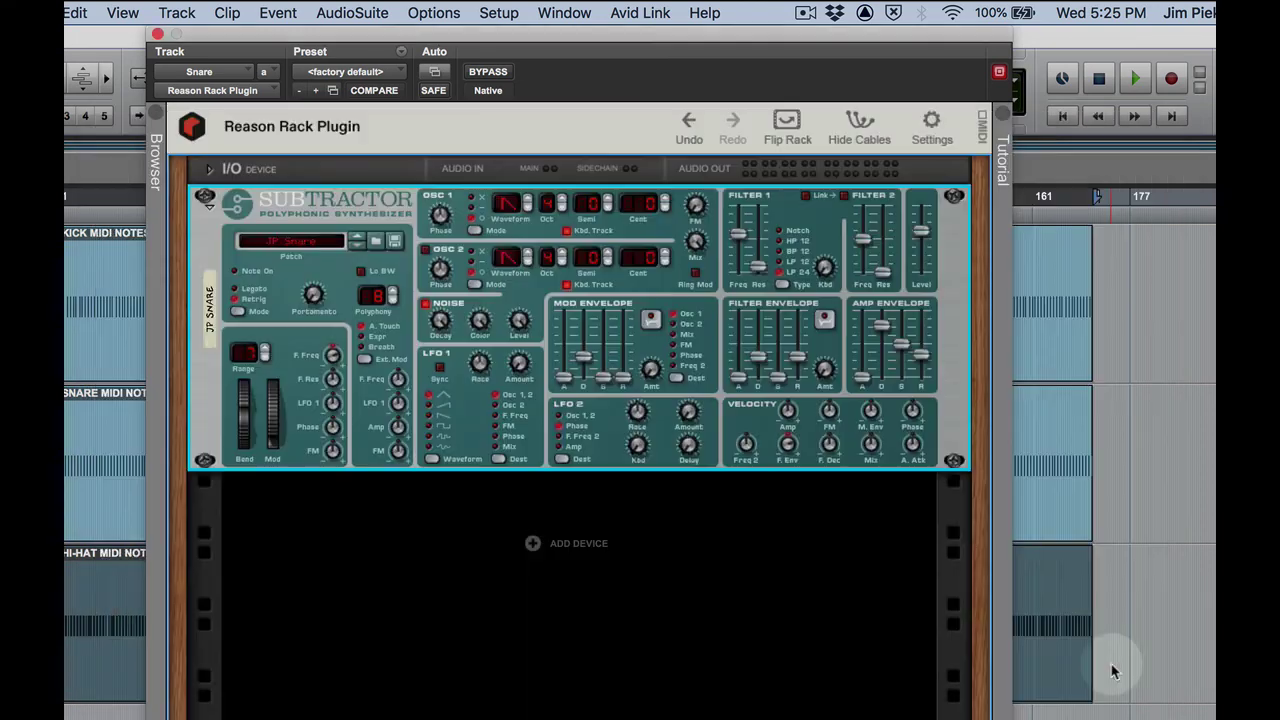
{"action": "left_click", "coordinate": [157, 35]}
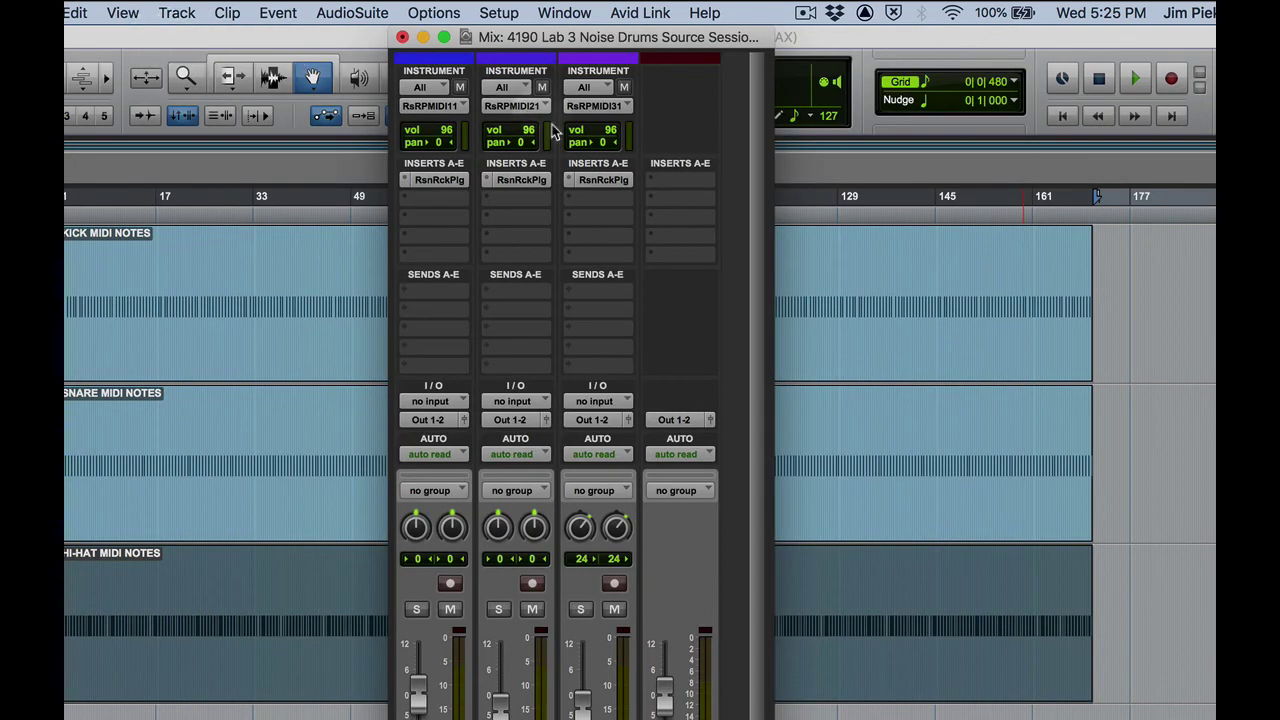
- Save the Hat track's SubTractor patch as JP Hat in the session folder and close its plug-in window
{"action": "left_click", "coordinate": [598, 181]}
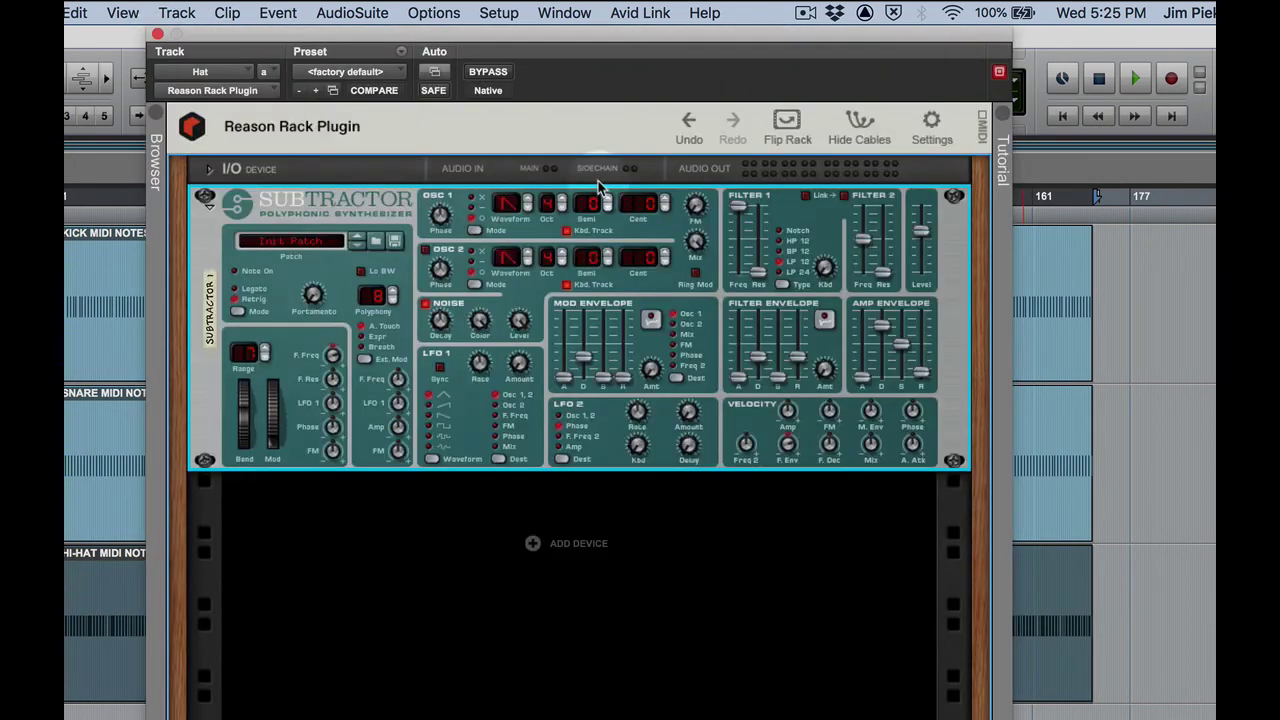
{"action": "left_click", "coordinate": [396, 247]}
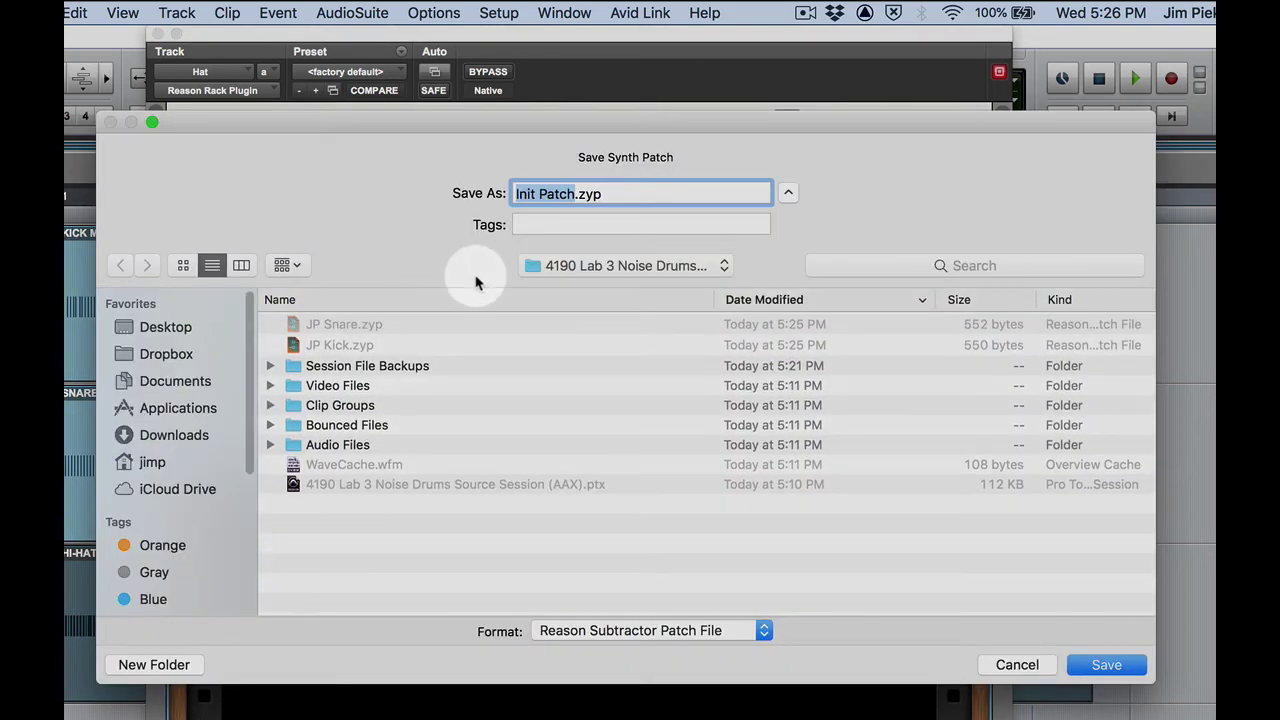
{"action": "type", "text": "JP Ja"}
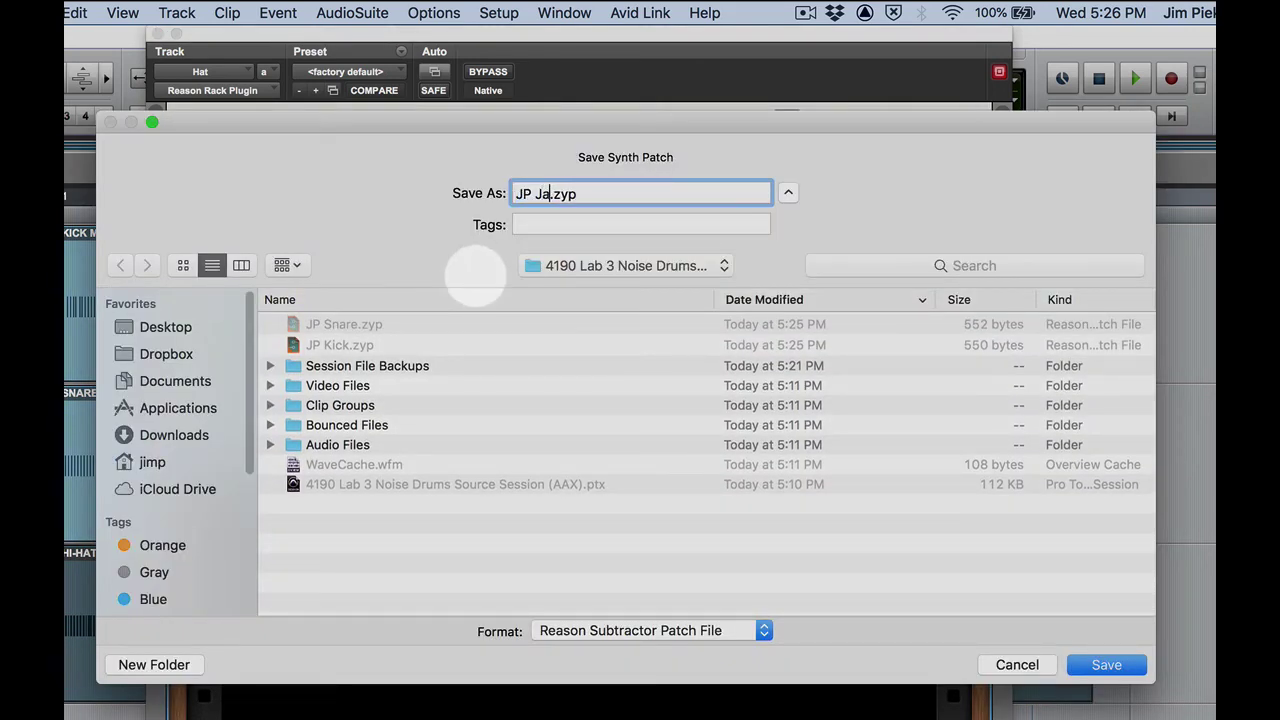
{"action": "key", "text": "BackSpace"}
{"action": "key", "text": "BackSpace"}
{"action": "type", "text": "Hat"}
{"action": "left_click", "coordinate": [1106, 664]}
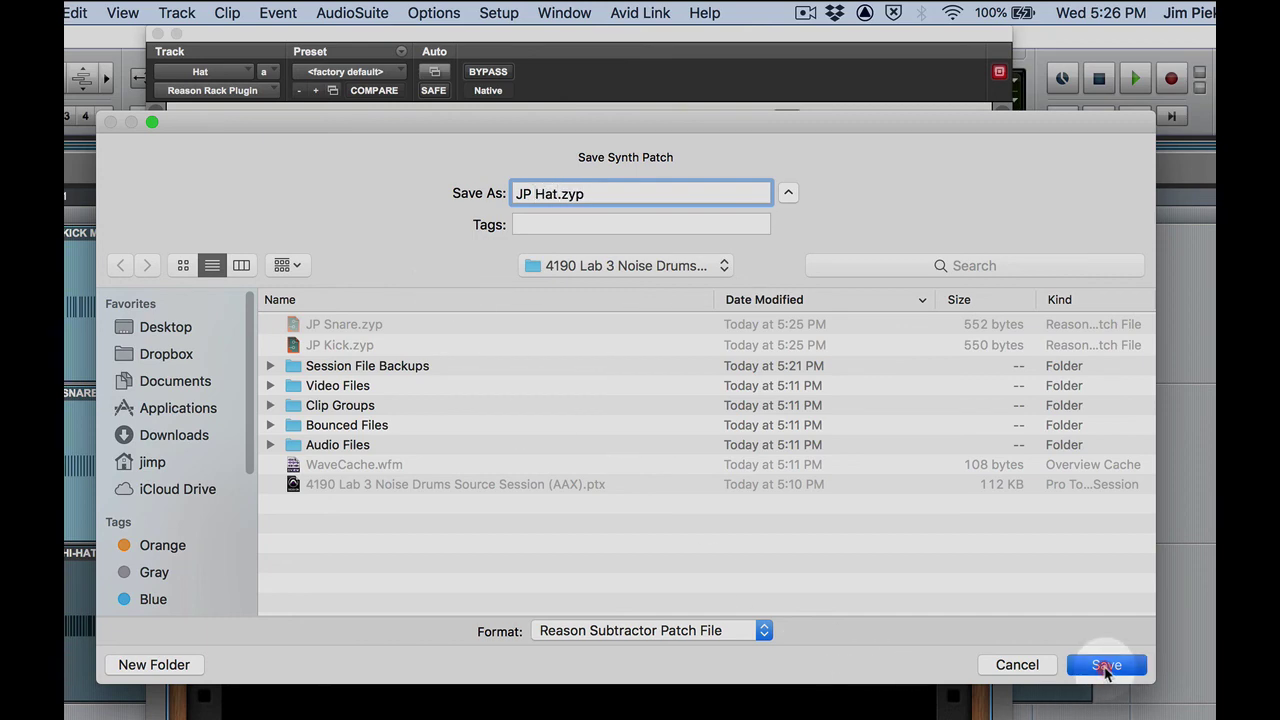
{"action": "left_click", "coordinate": [157, 34]}
- Return to the Edit window, save the session, and quit Pro Tools
{"action": "key", "text": "super+equal"}
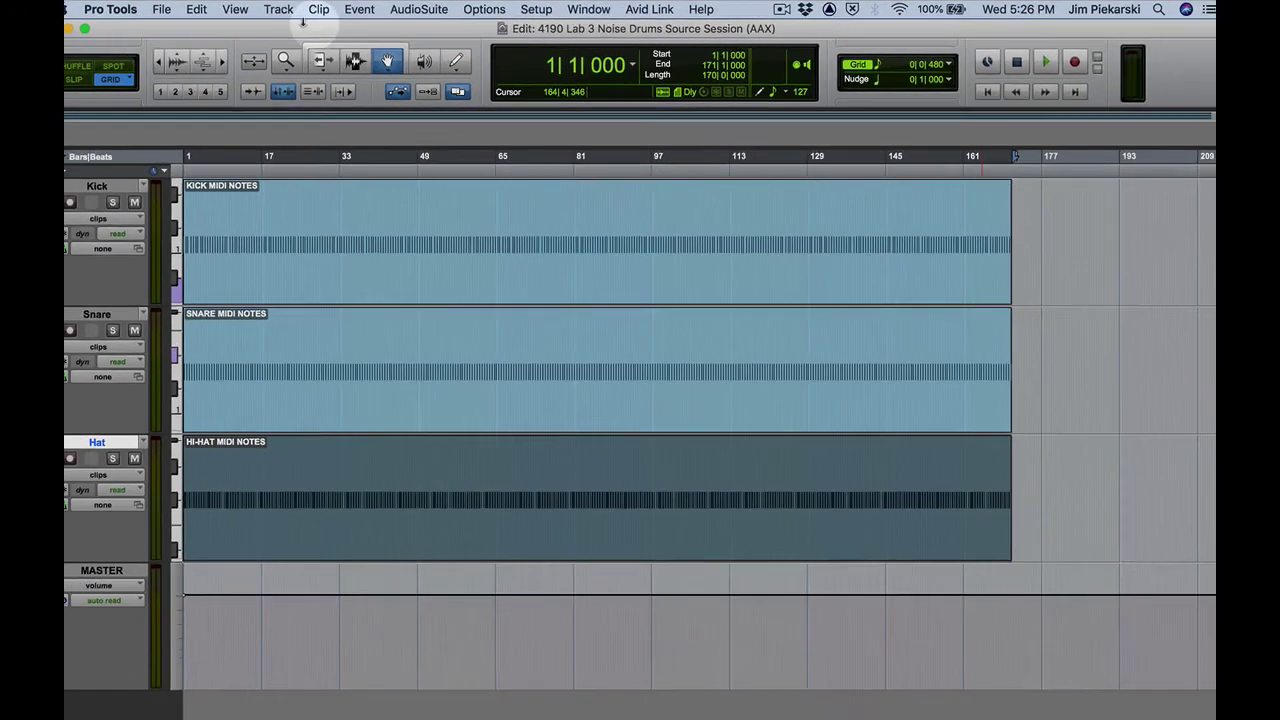
{"action": "key", "text": "super+s"}
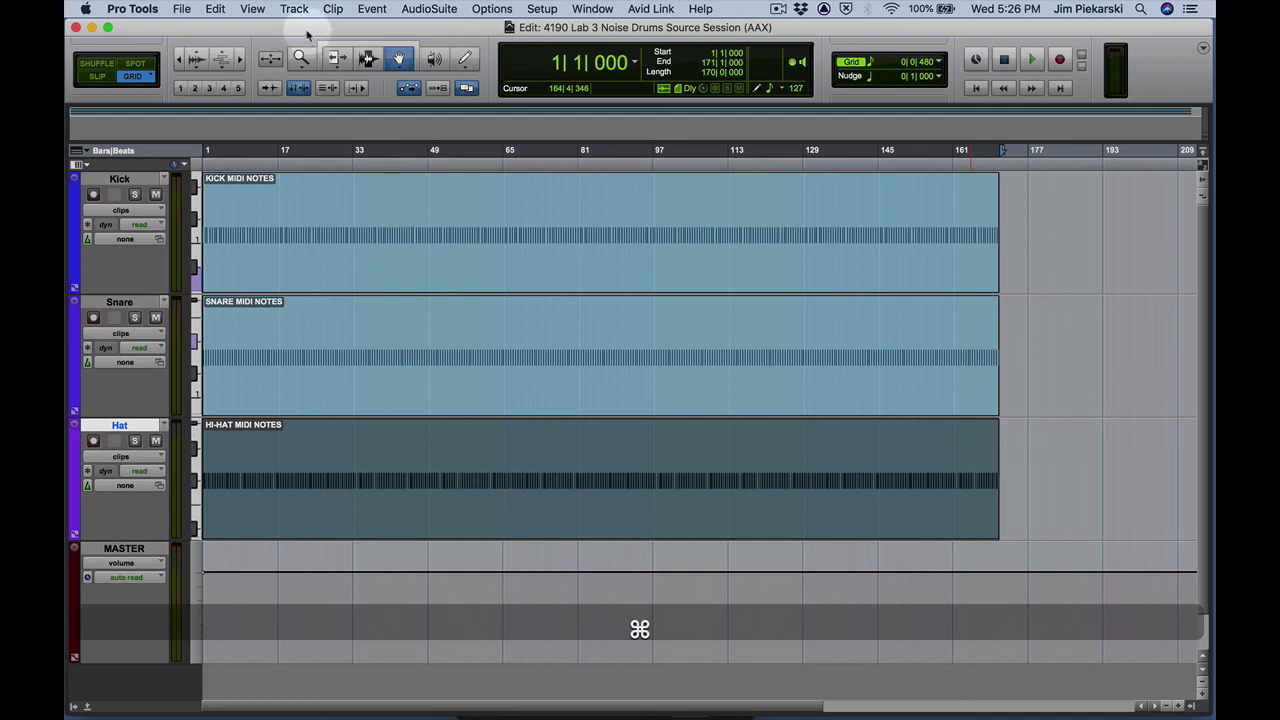
{"action": "key", "text": "super+q"}
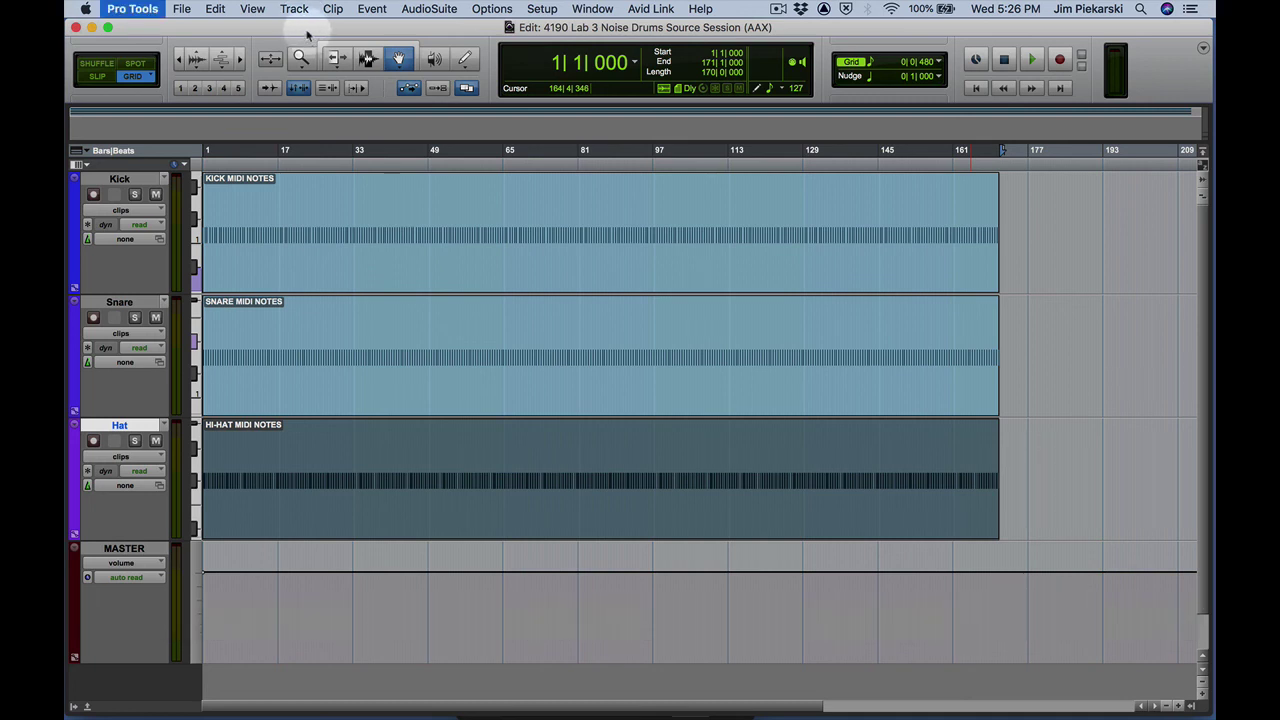